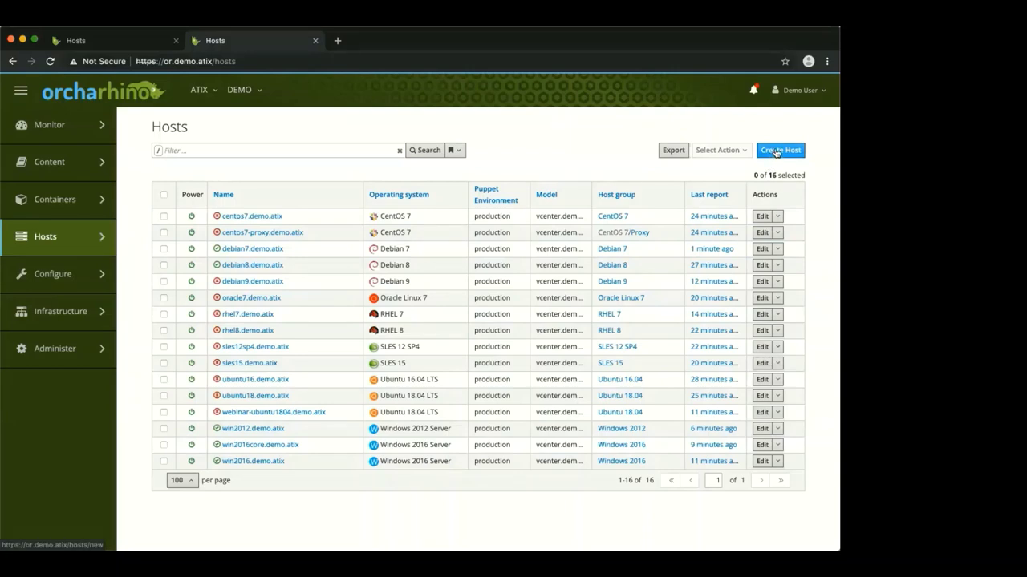
Create host webinar-rhel8 in the RHEL 8 host group, leaving it pending installation
middle_click(775, 152)
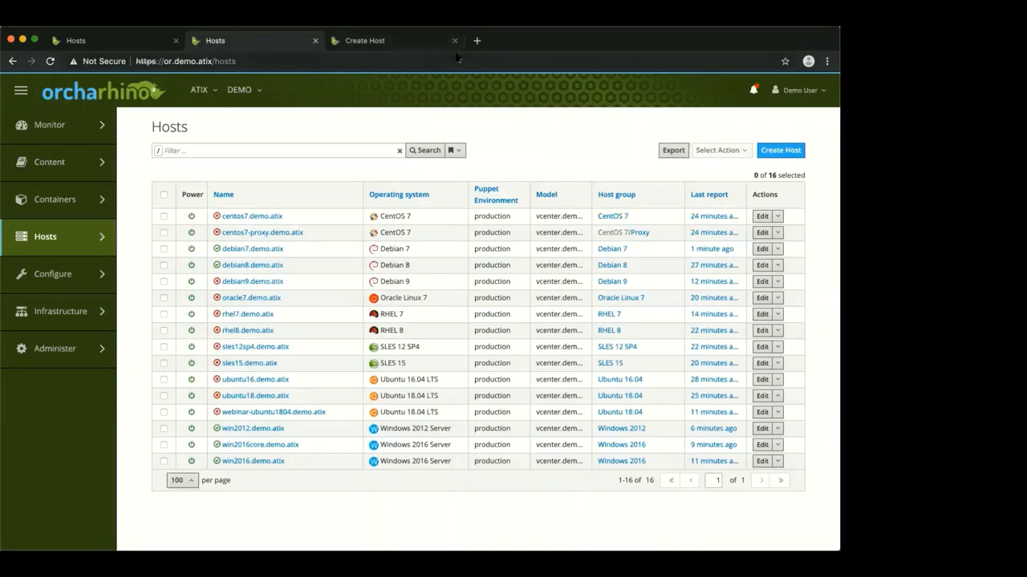
left_click(395, 44)
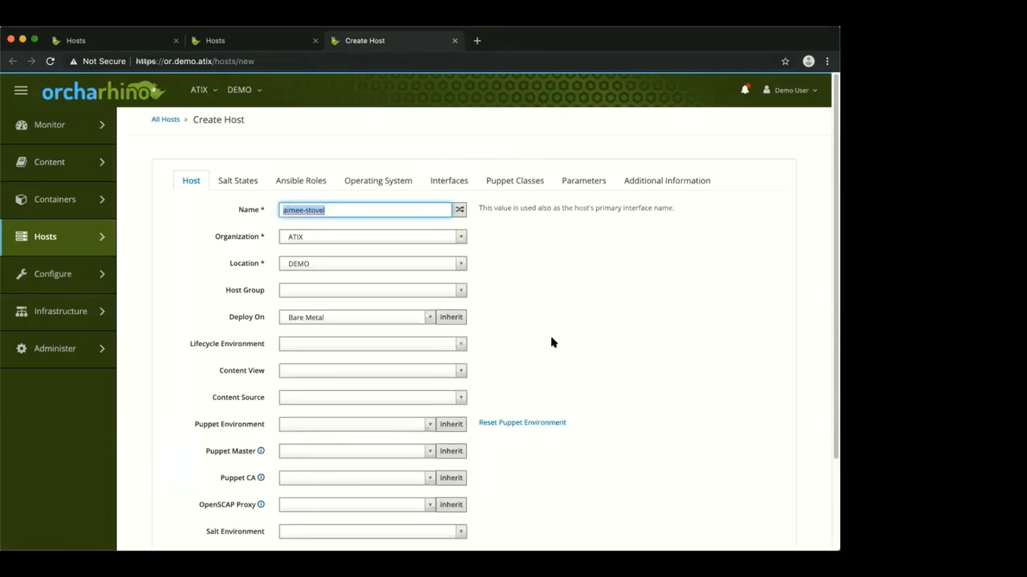
type("webinar-rhel8")
left_click(365, 294)
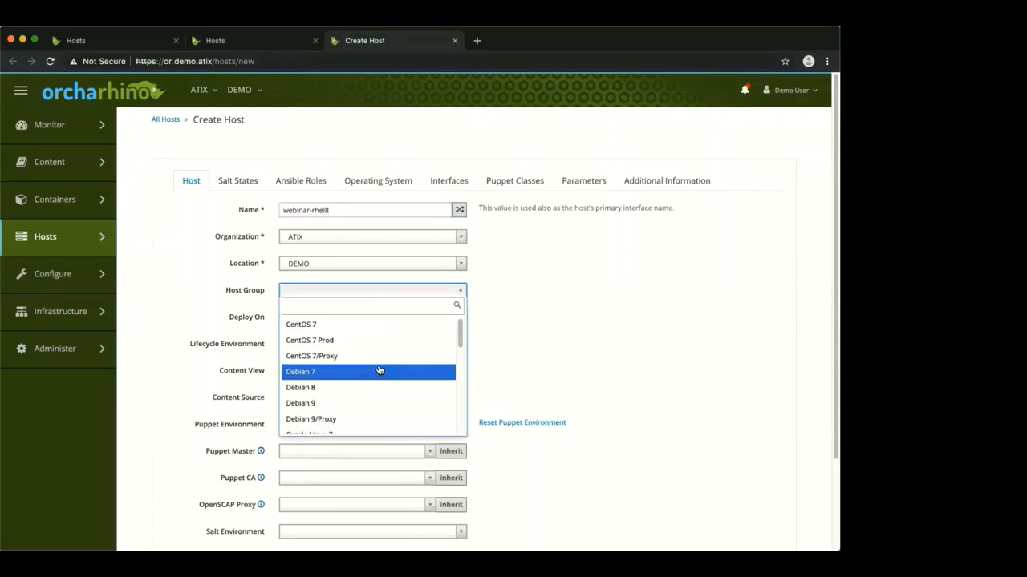
scroll(380, 372, "down", 2)
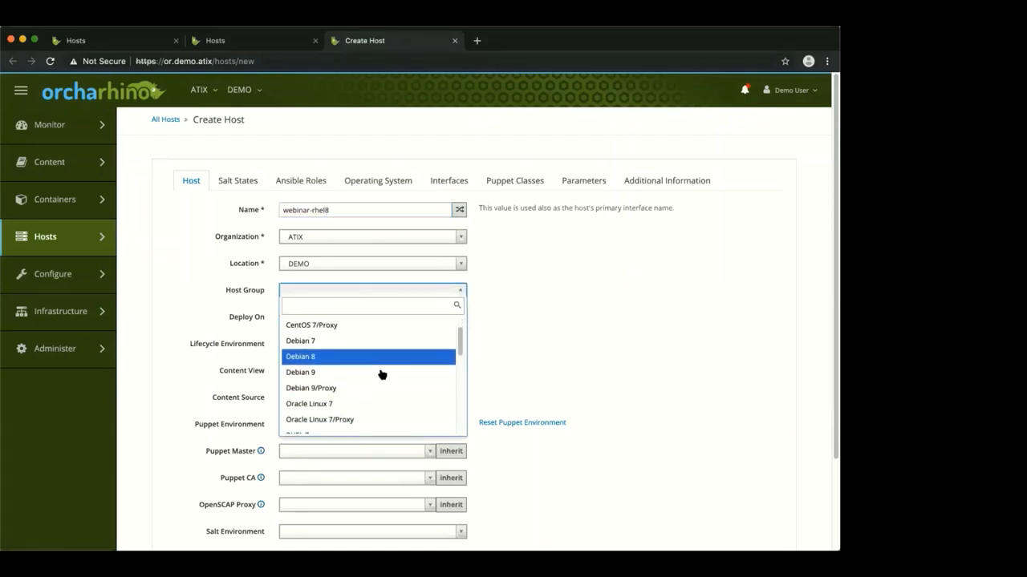
scroll(382, 374, "down", 4)
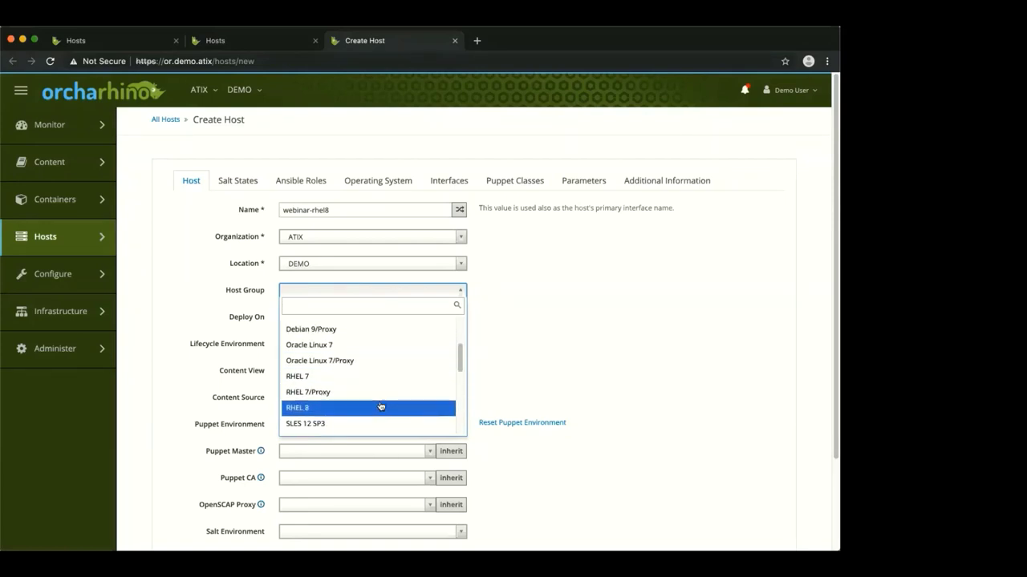
left_click(380, 406)
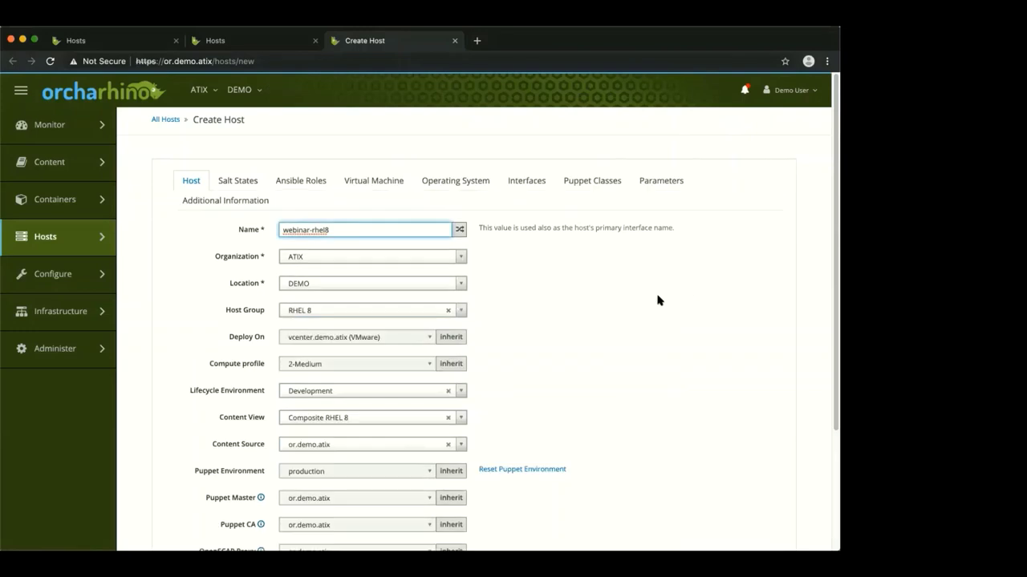
scroll(696, 309, "down", 4)
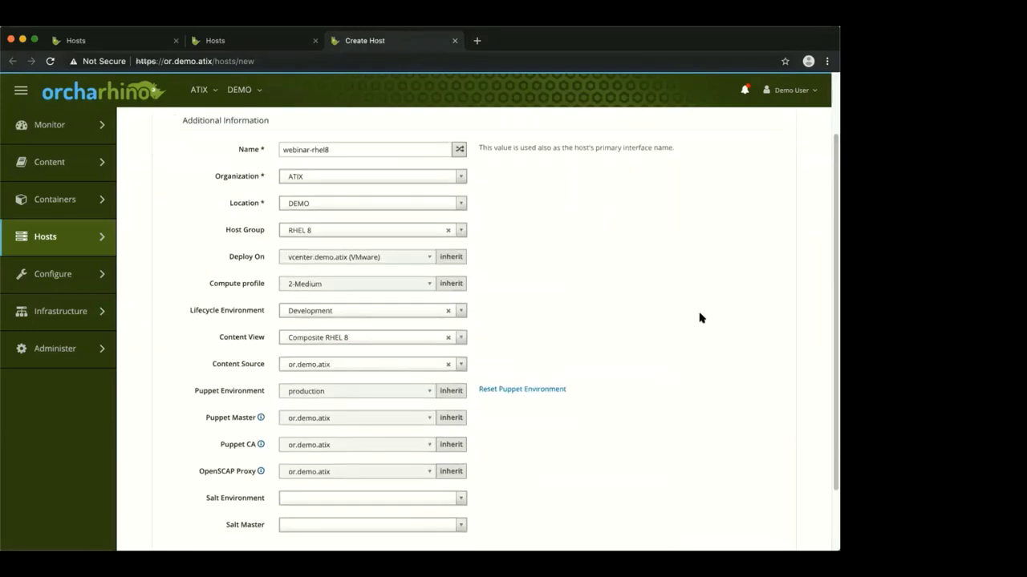
left_click(202, 496)
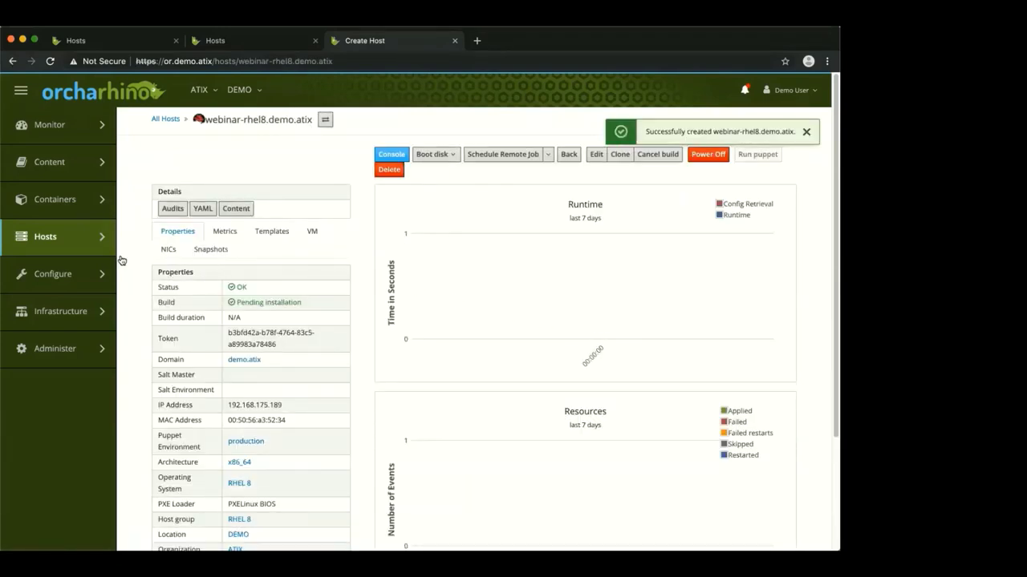
mouse_move(84, 253)
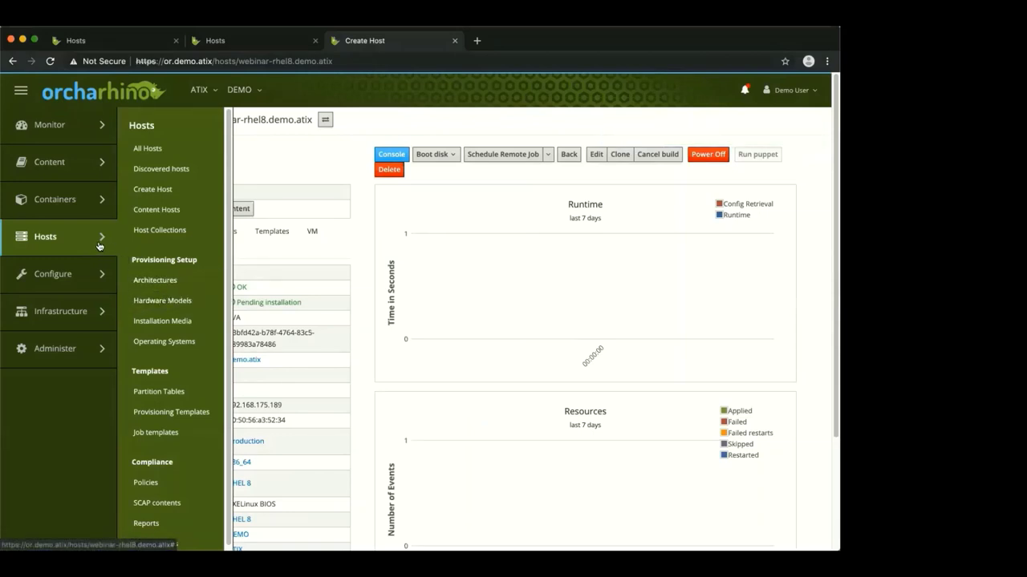
Create host webinar-sles12sp4 in the SLES 12 SP4 host group, then close its page
left_click(152, 190)
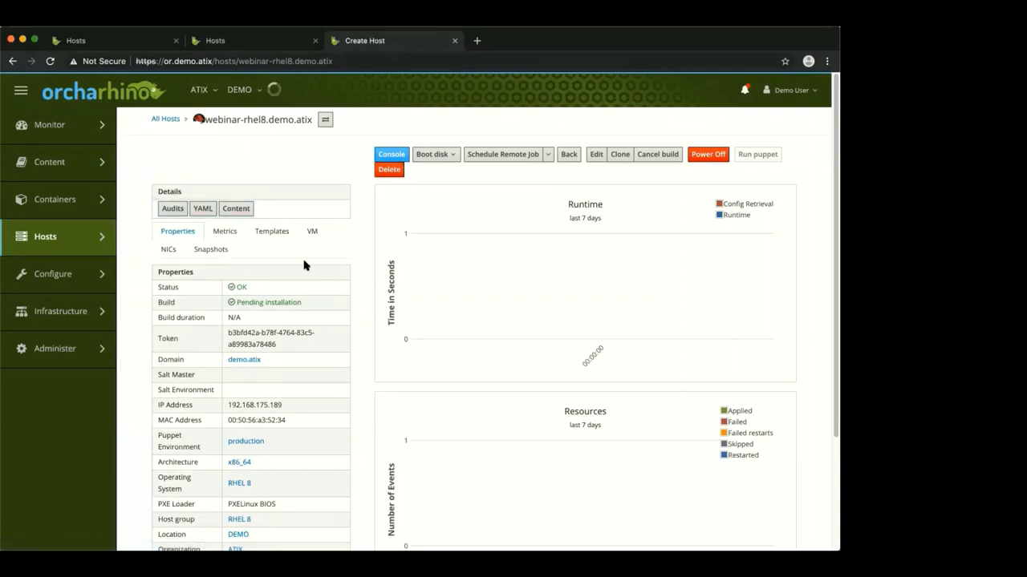
type("w")
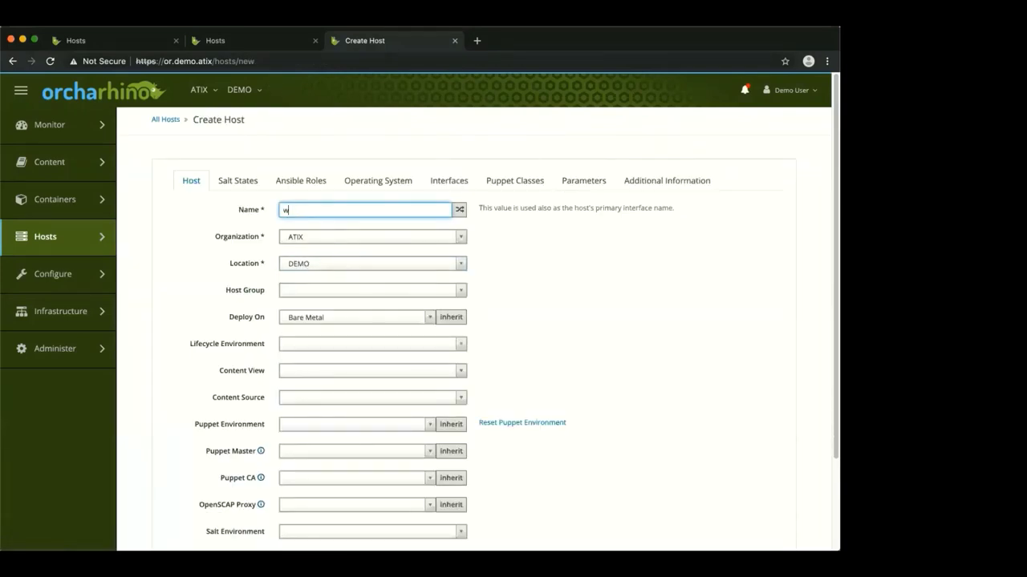
type("ebinar")
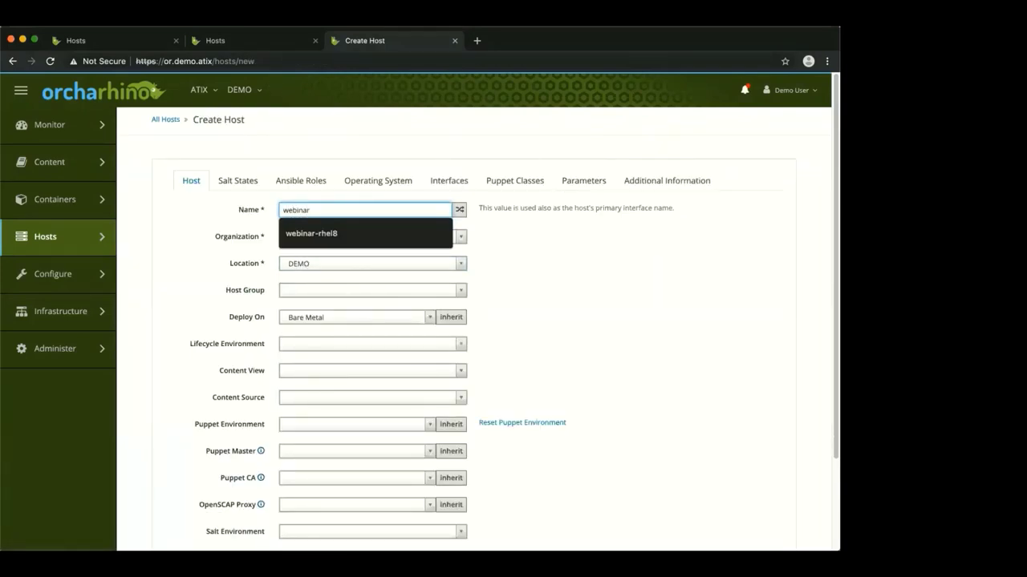
type("-sles12sp4")
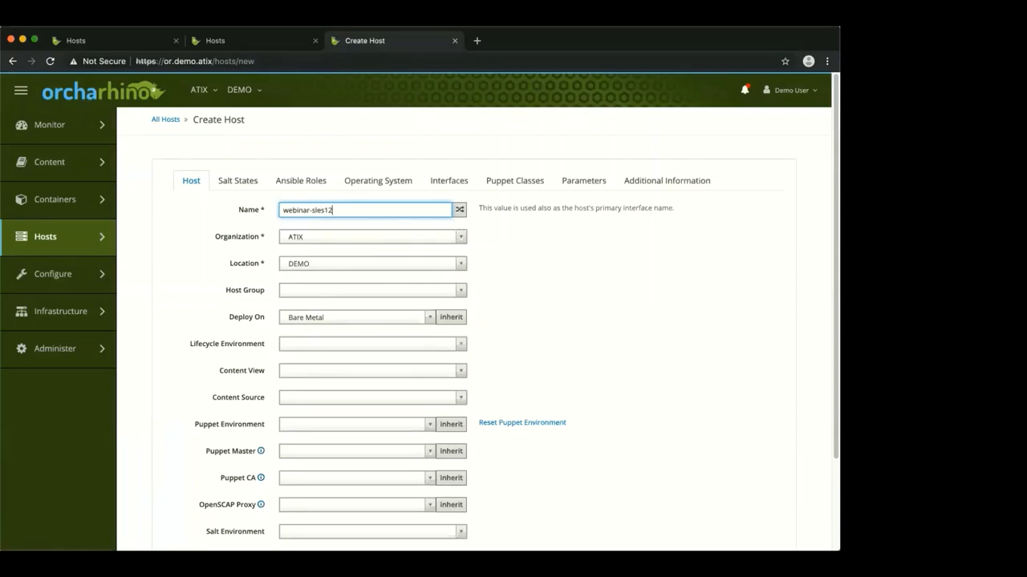
left_click(349, 294)
scroll(361, 353, "down", 3)
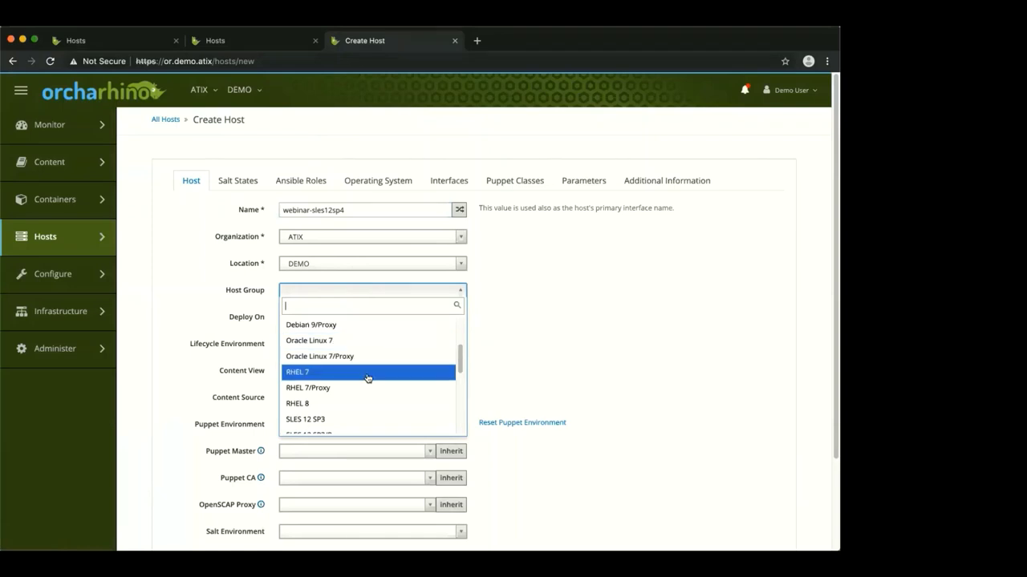
scroll(368, 378, "down", 3)
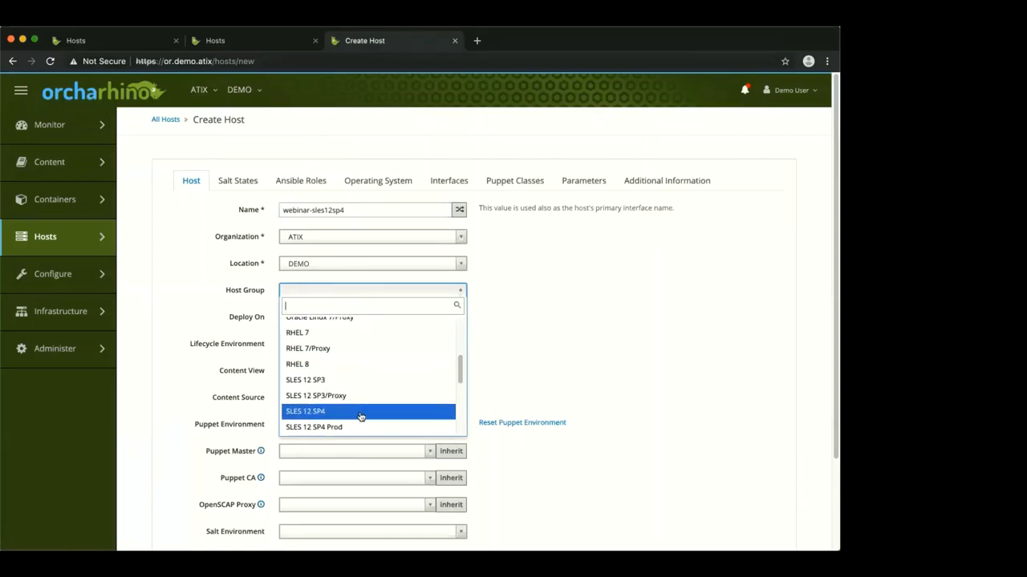
left_click(360, 413)
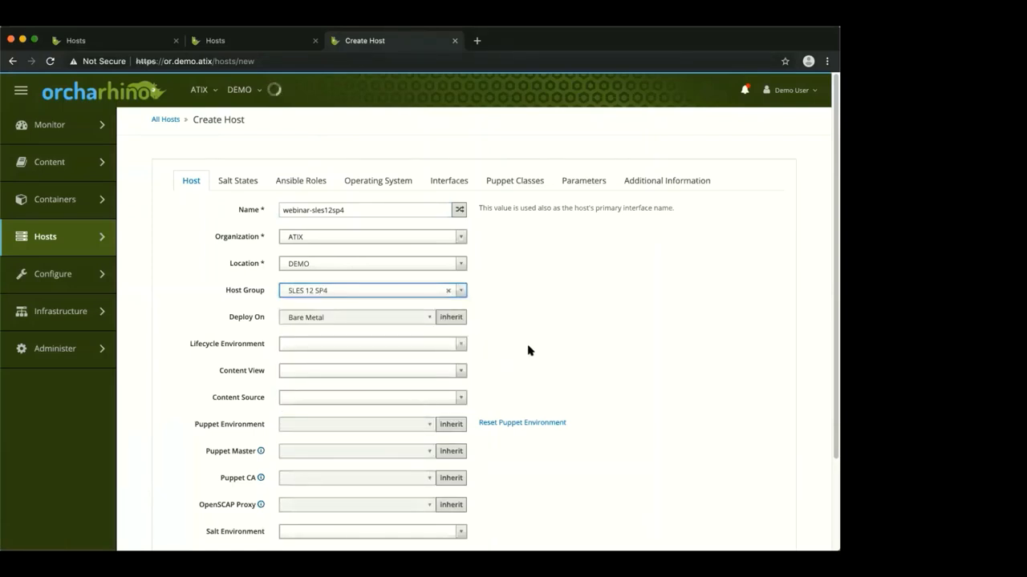
scroll(523, 352, "down", 5)
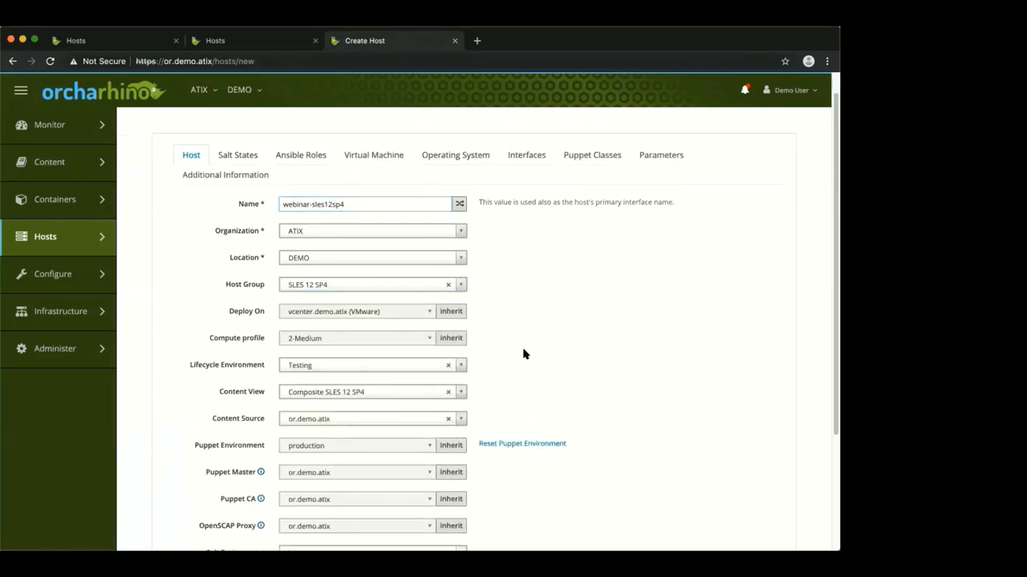
left_click(190, 504)
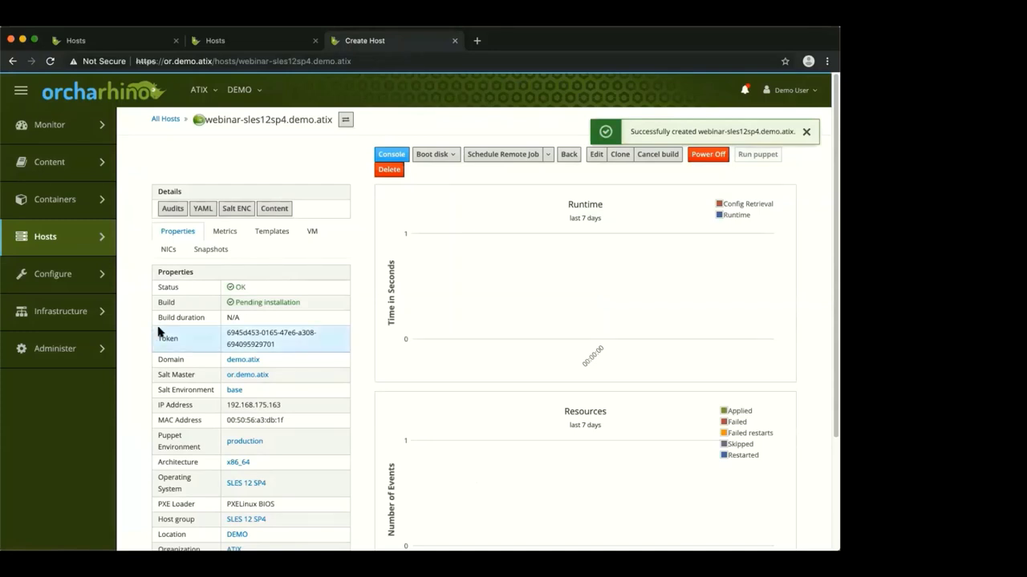
left_click(455, 41)
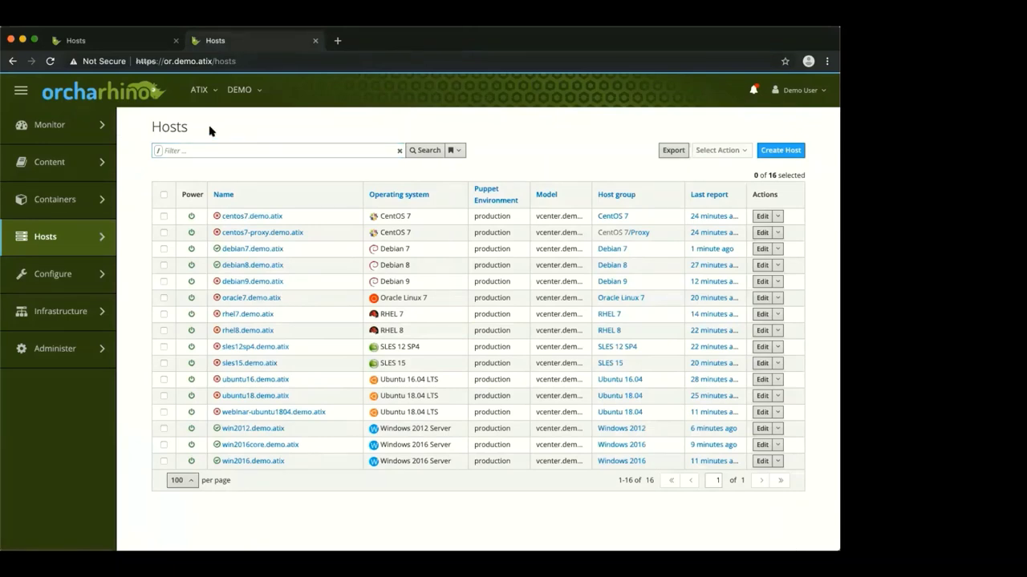
Open the Overview dashboard and scroll through its subscription, sync and compliance widgets
left_click(126, 94)
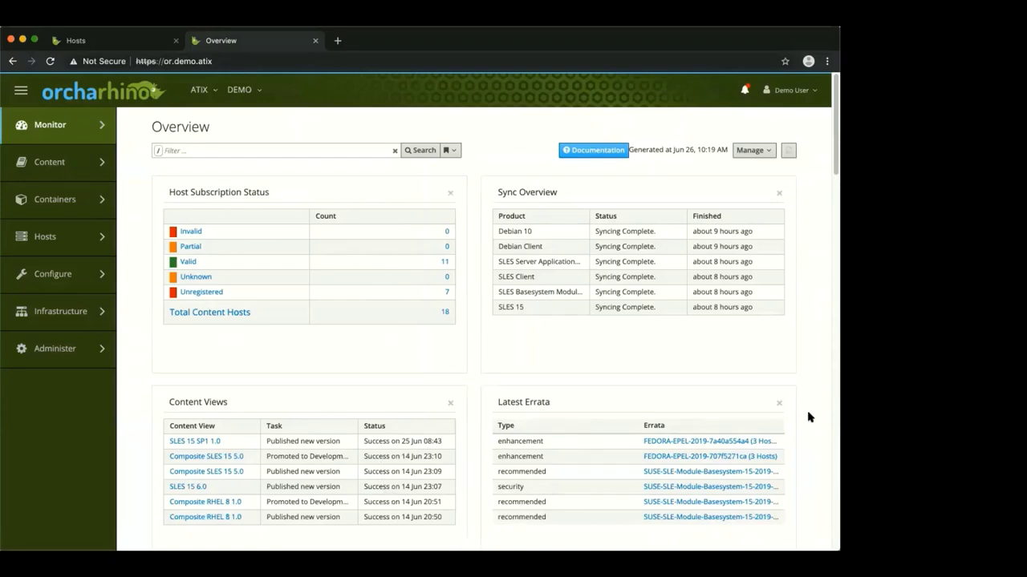
scroll(809, 417, "down", 5)
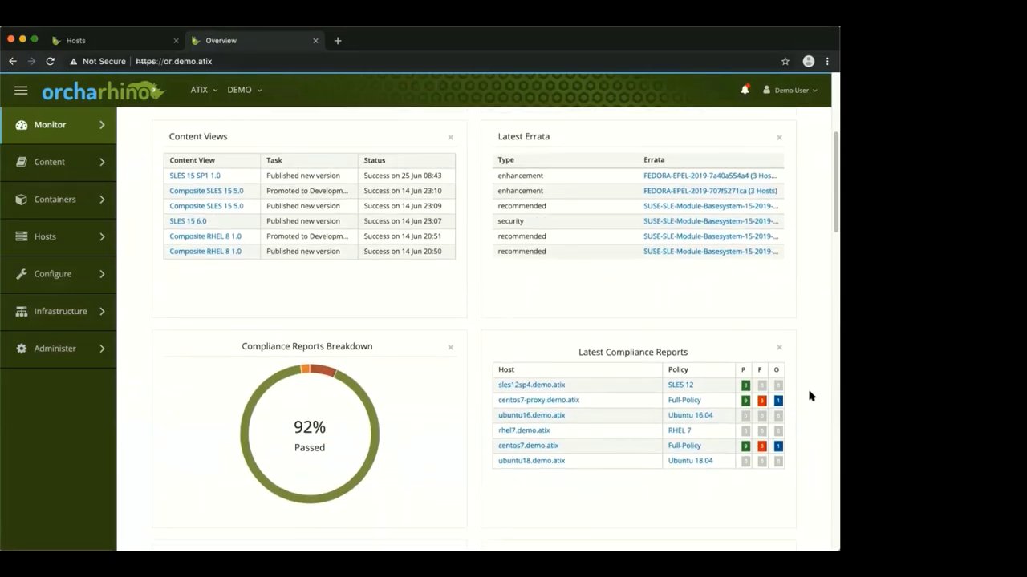
scroll(810, 396, "down", 1)
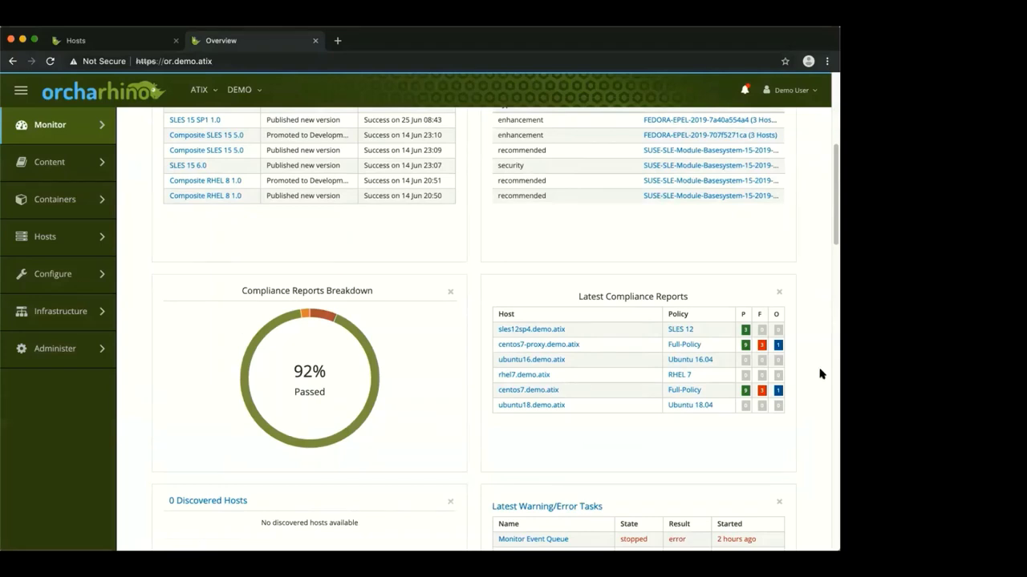
left_click_drag(832, 236, 831, 161)
scroll(828, 363, "down", 2)
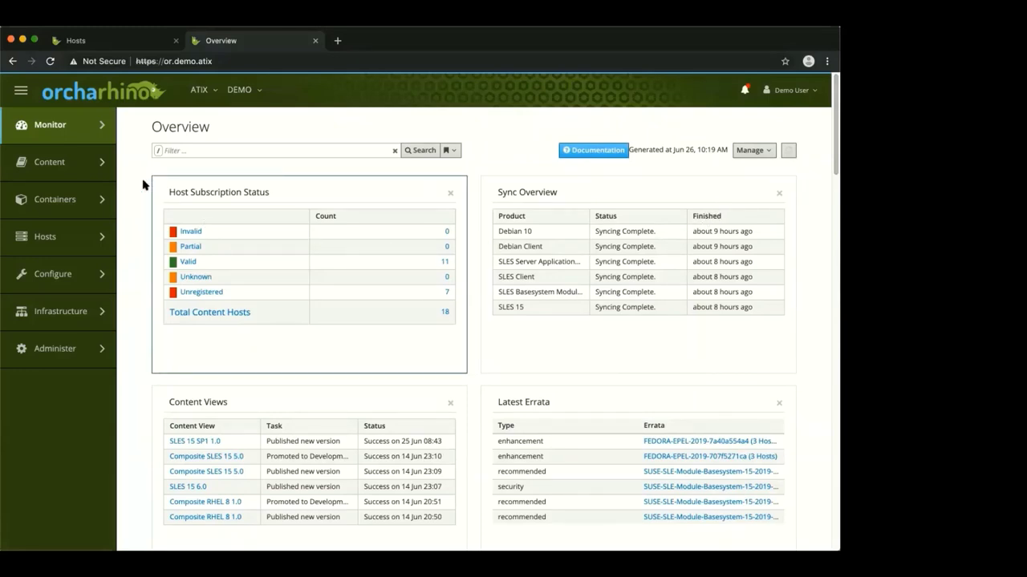
mouse_move(73, 128)
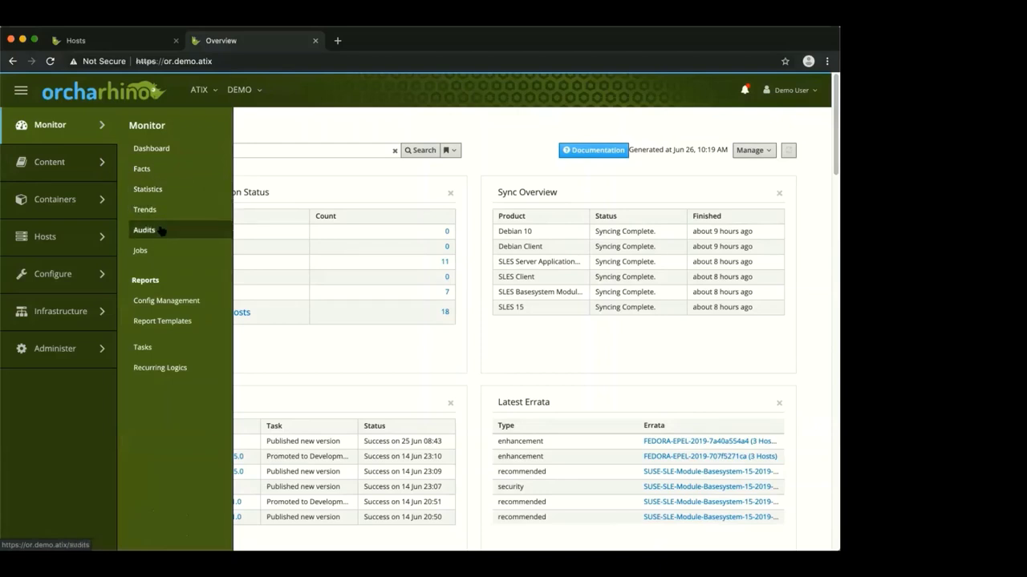
Open Monitor > Tasks to list recent tasks such as Deb Package Profile Updates
left_click(144, 347)
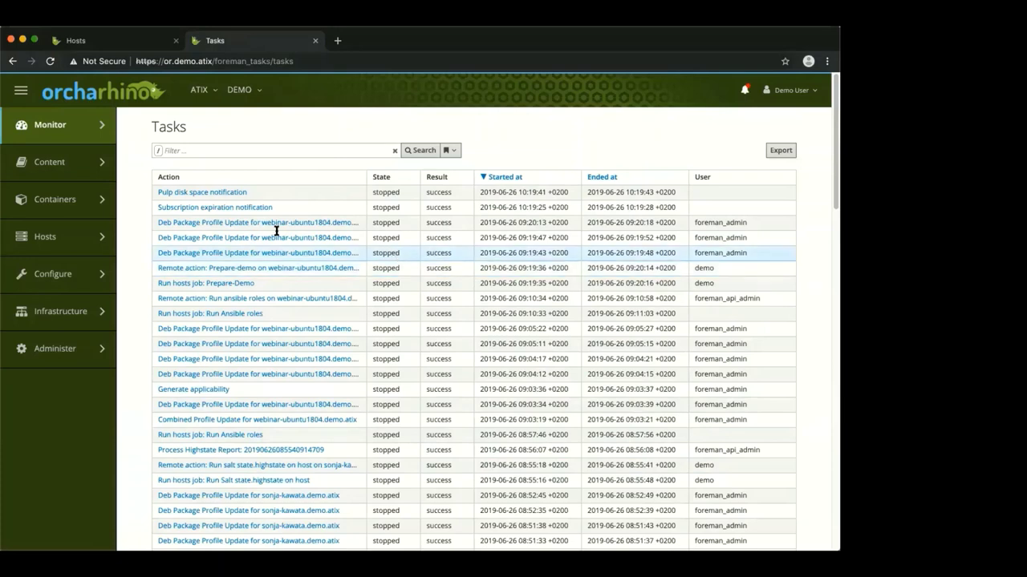
mouse_move(90, 176)
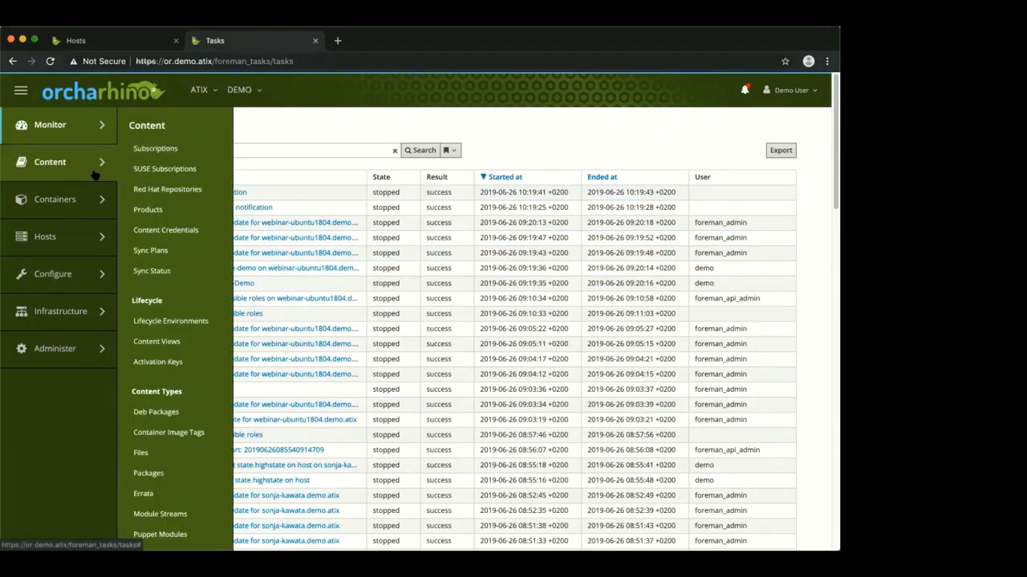
left_click(154, 169)
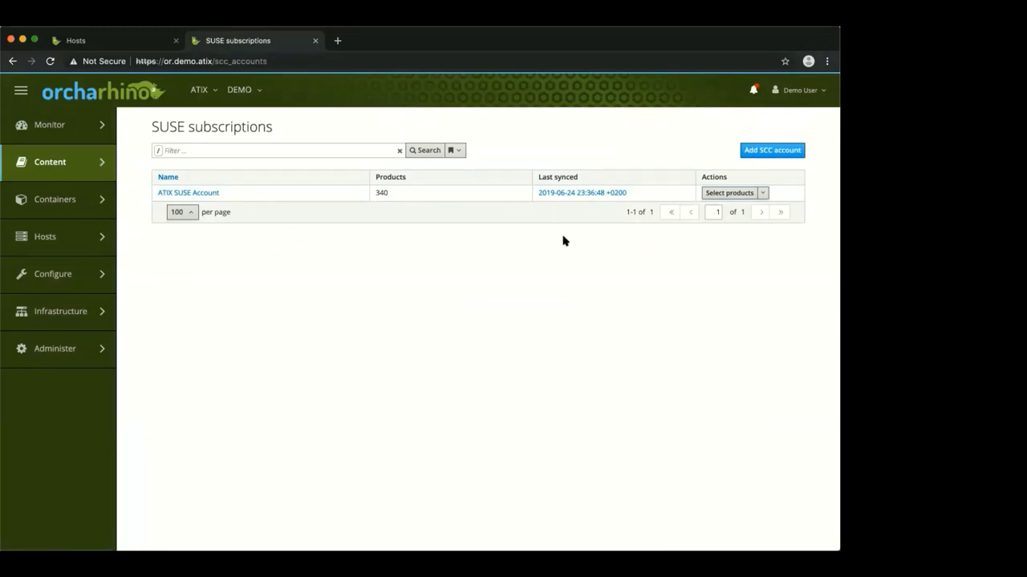
left_click(763, 194)
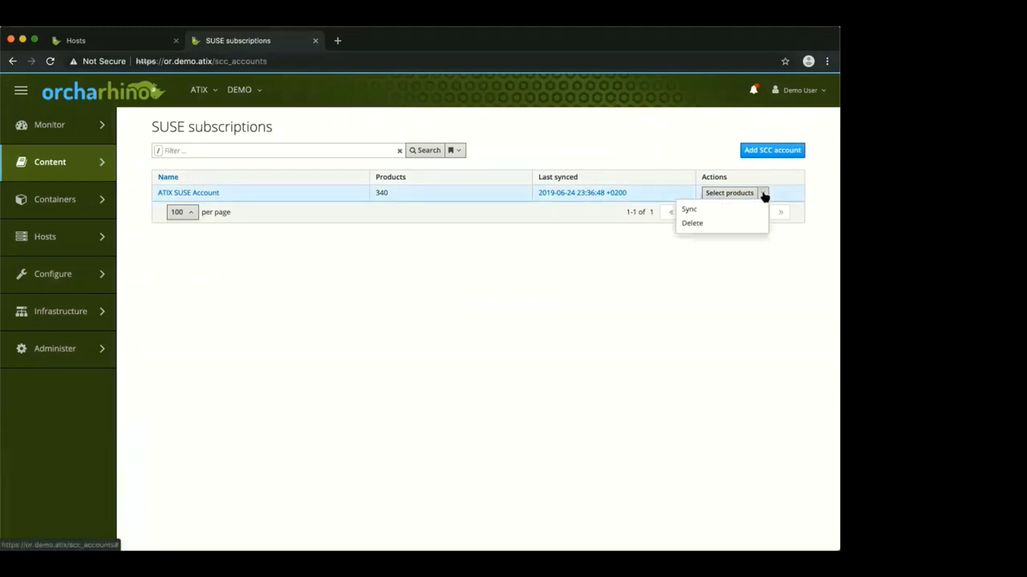
left_click(730, 295)
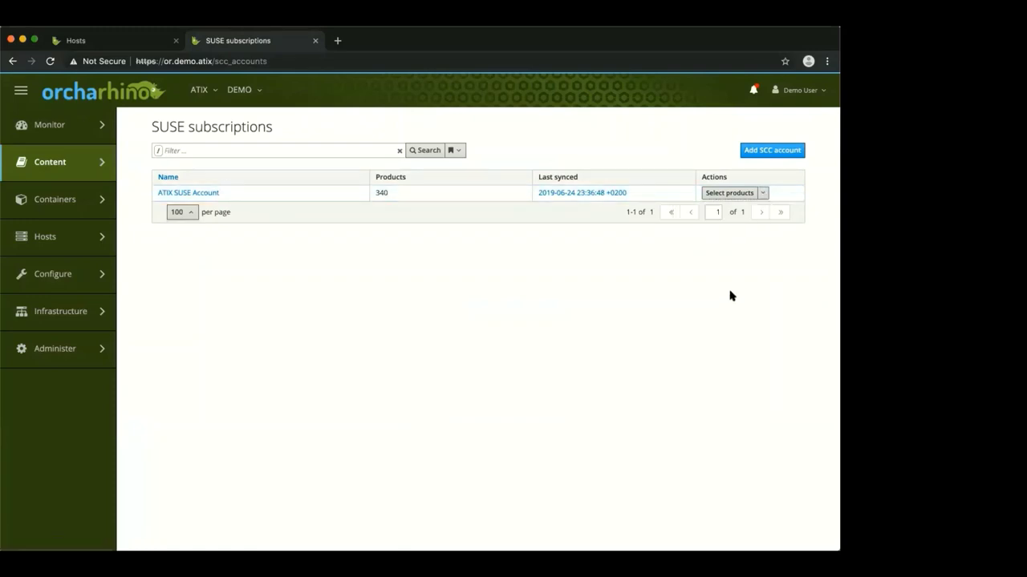
left_click(721, 195)
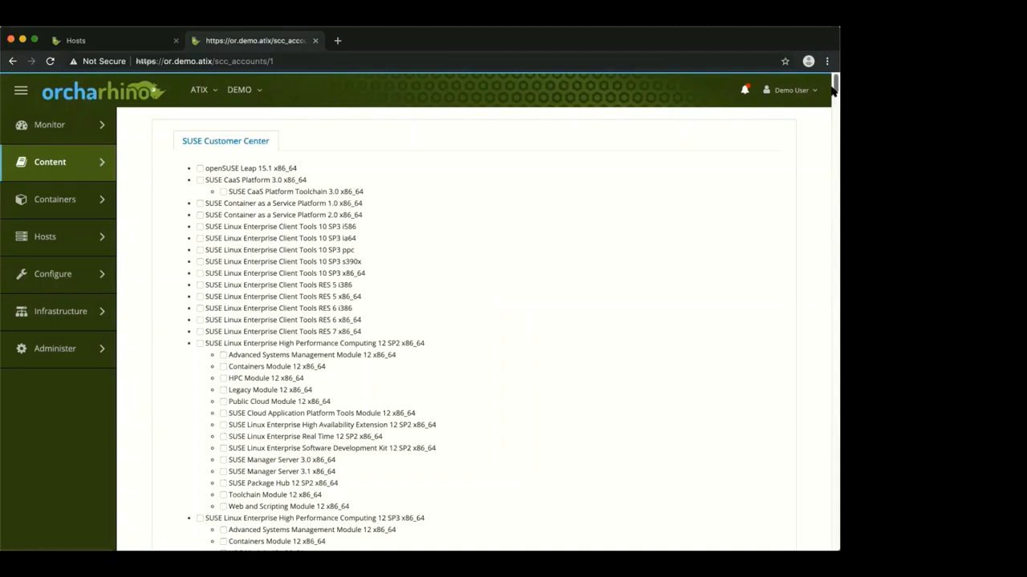
left_click_drag(832, 90, 832, 527)
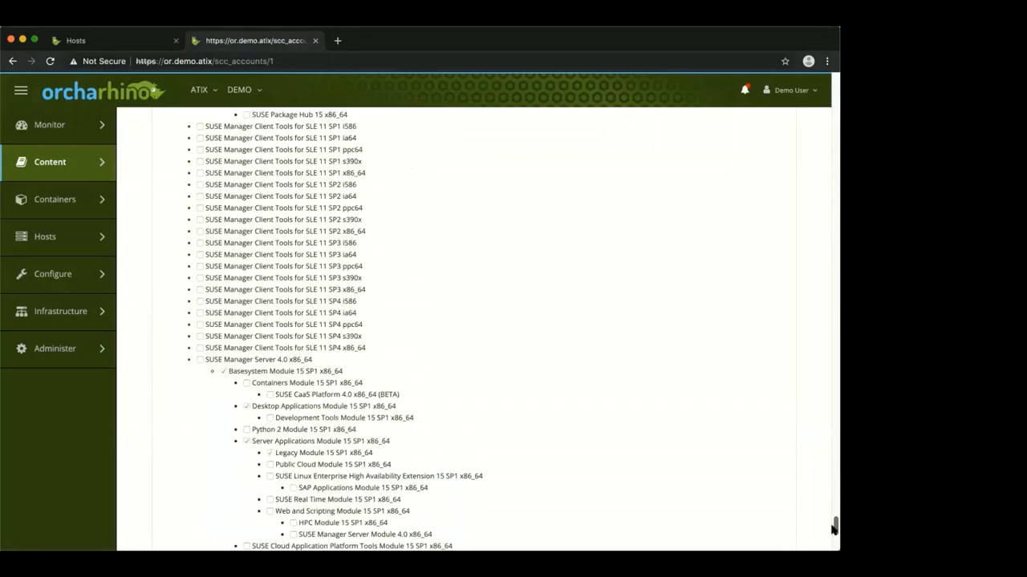
mouse_move(80, 178)
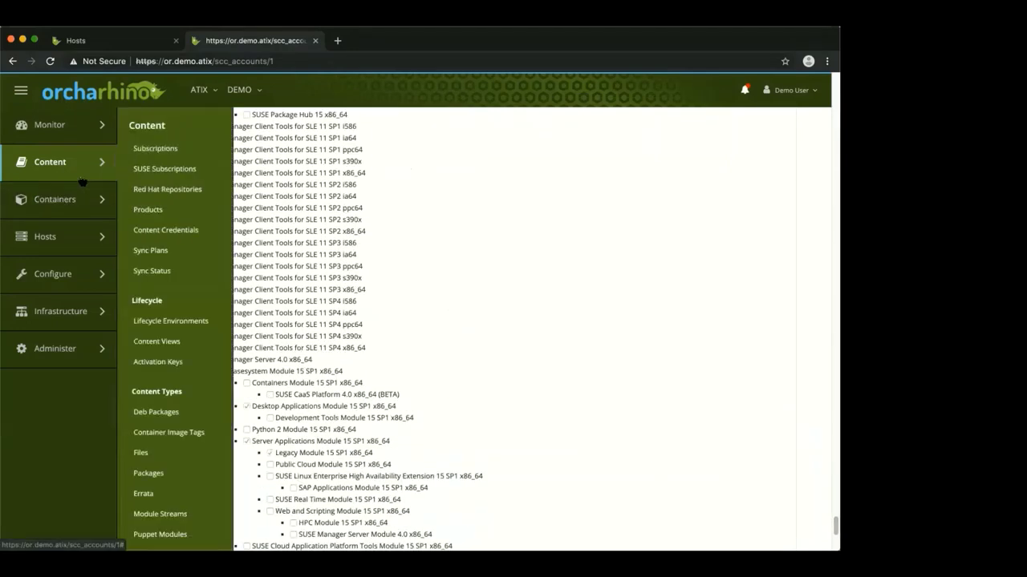
Open Content > Products and view the CentOS 7 product's extras, os and updates repositories
left_click(158, 210)
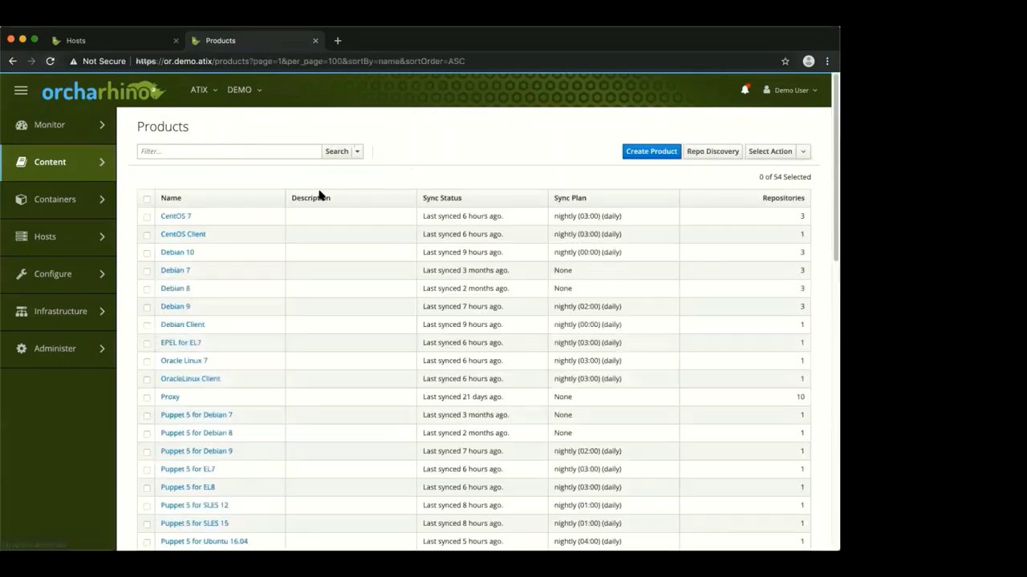
left_click(182, 217)
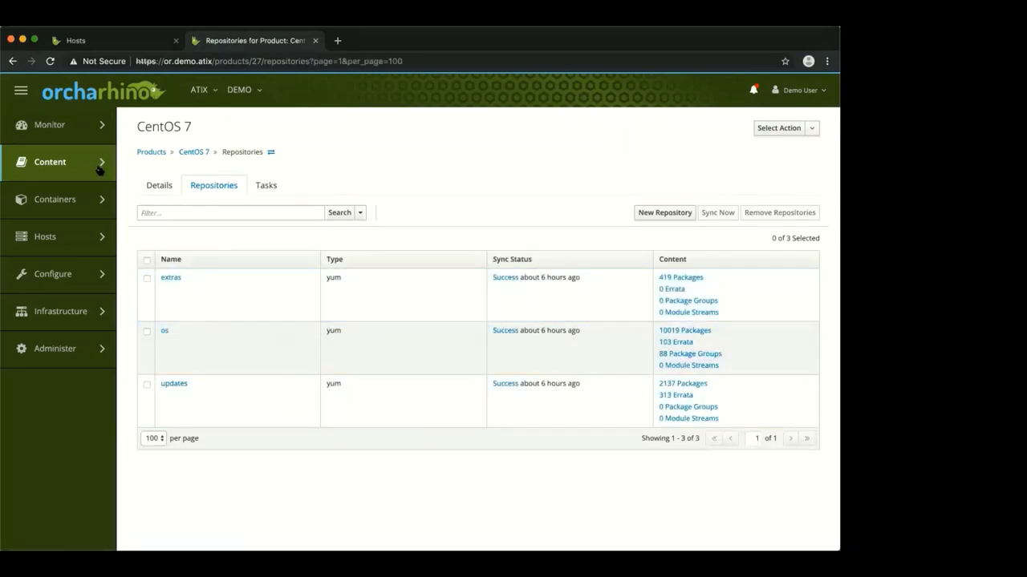
mouse_move(28, 109)
mouse_move(53, 172)
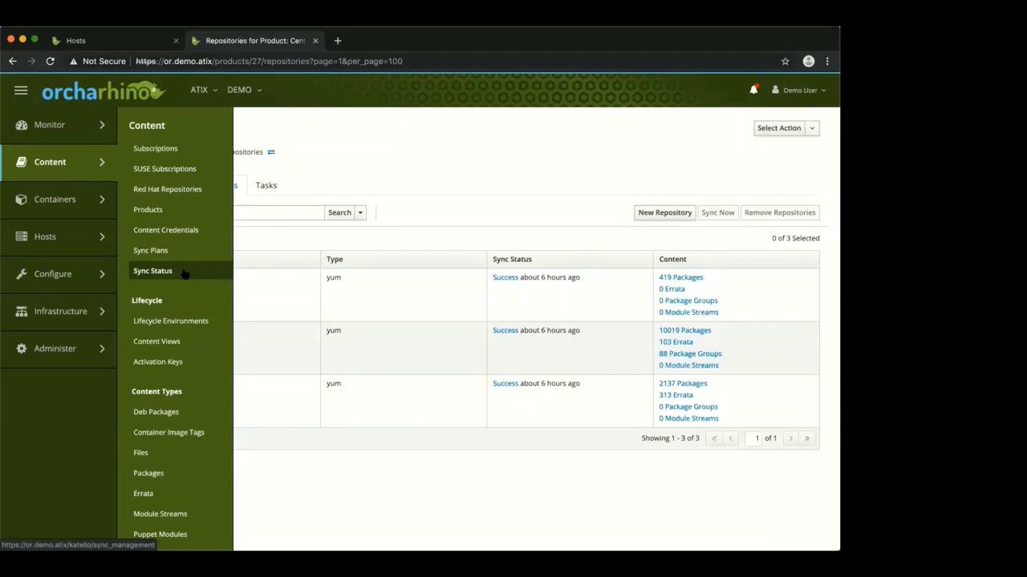
Review the Lifecycle Environments paths, then open the Content Views list
left_click(190, 322)
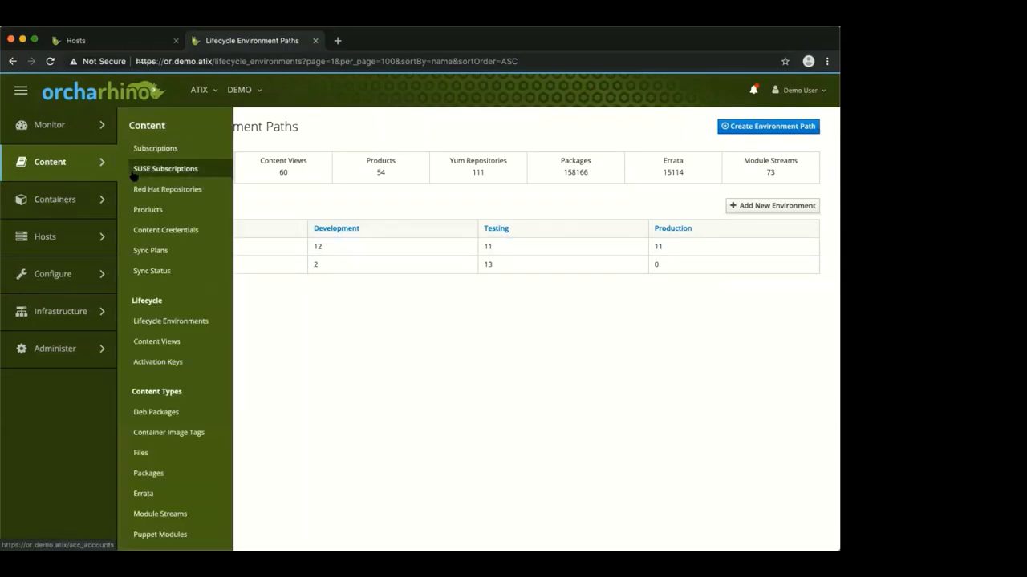
left_click(183, 341)
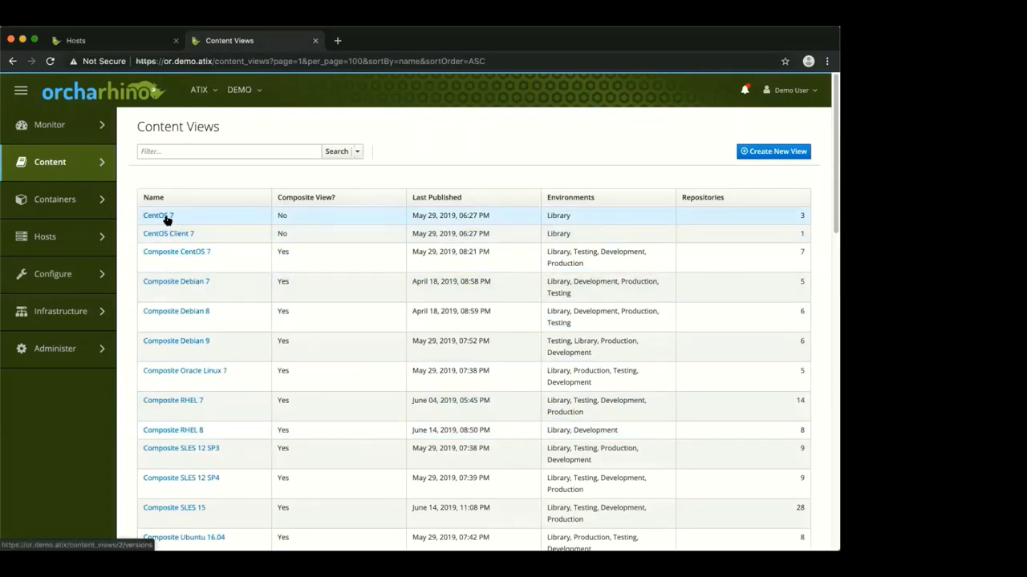
left_click(165, 217)
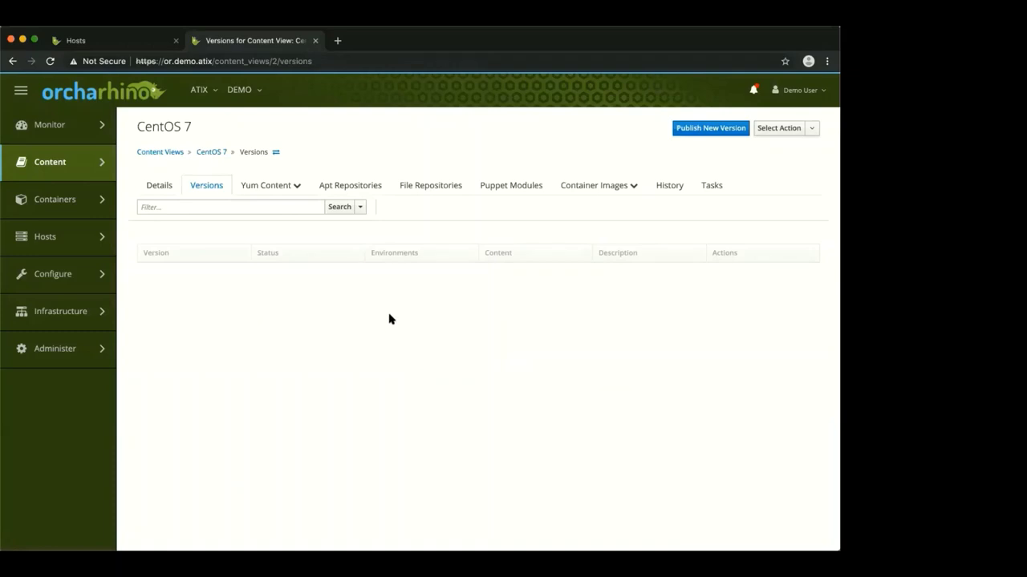
mouse_move(89, 178)
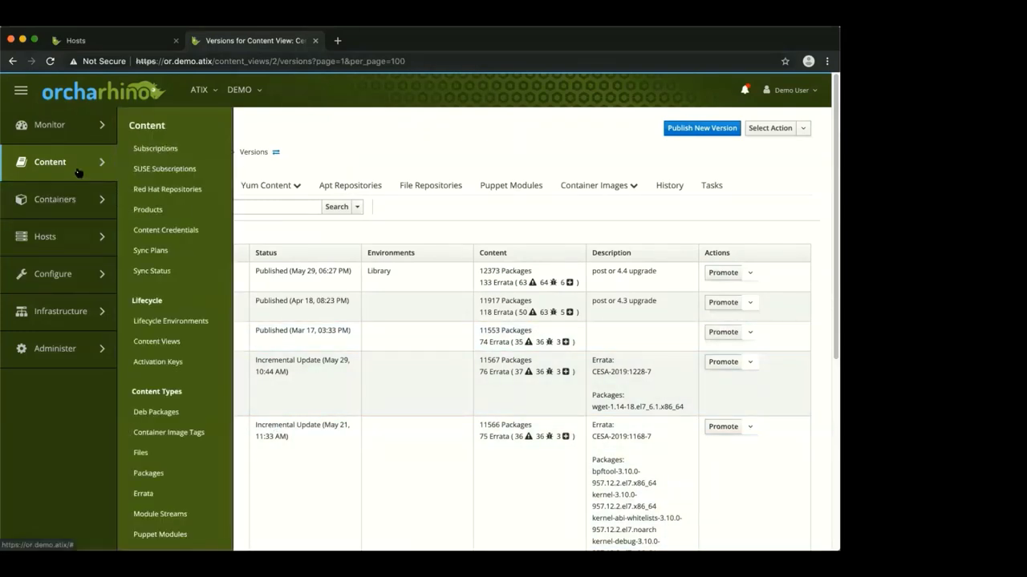
left_click(12, 61)
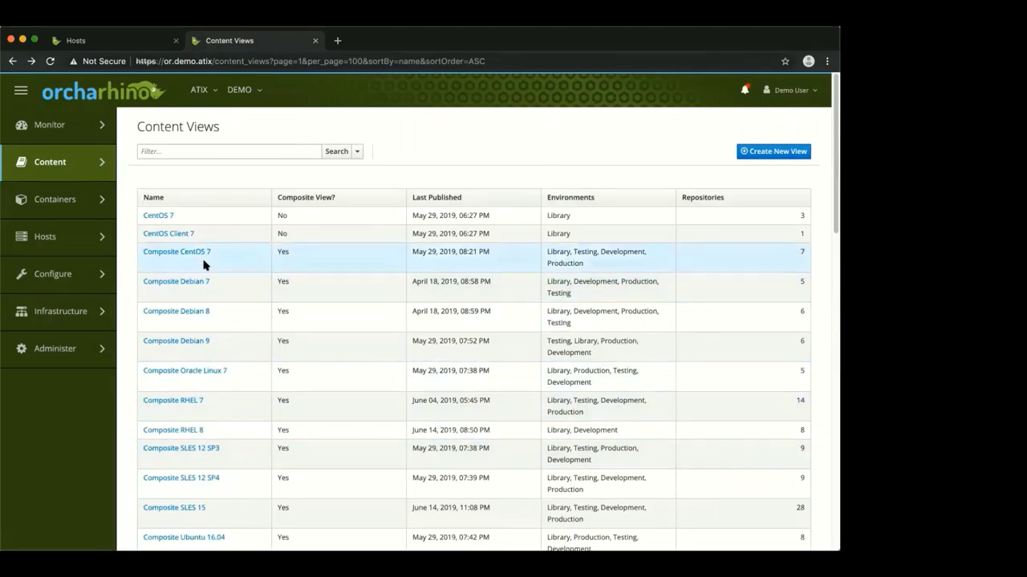
Review the Composite CentOS 7 content view's versions, then open Hosts > Operating Systems
left_click(201, 256)
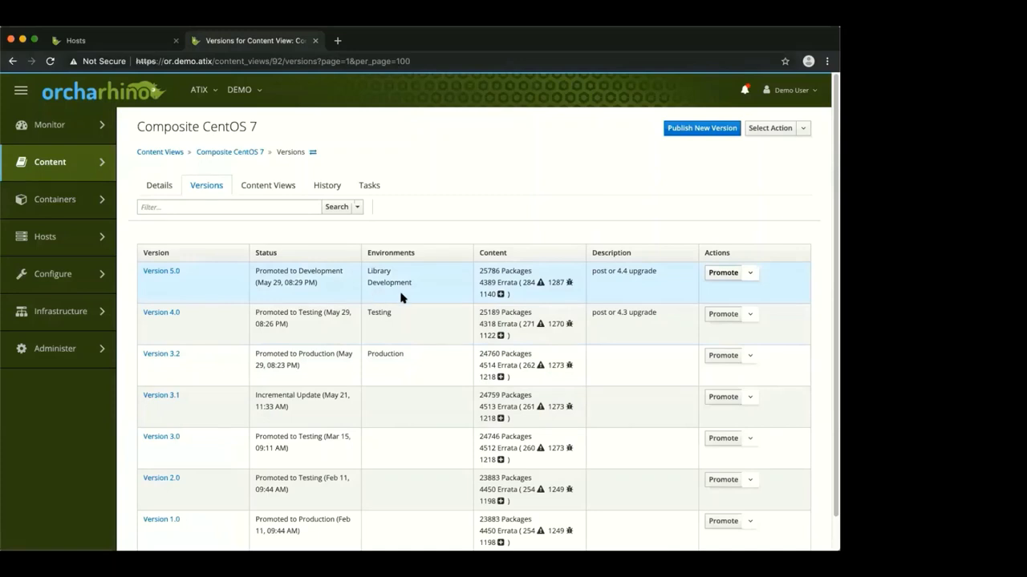
mouse_move(83, 178)
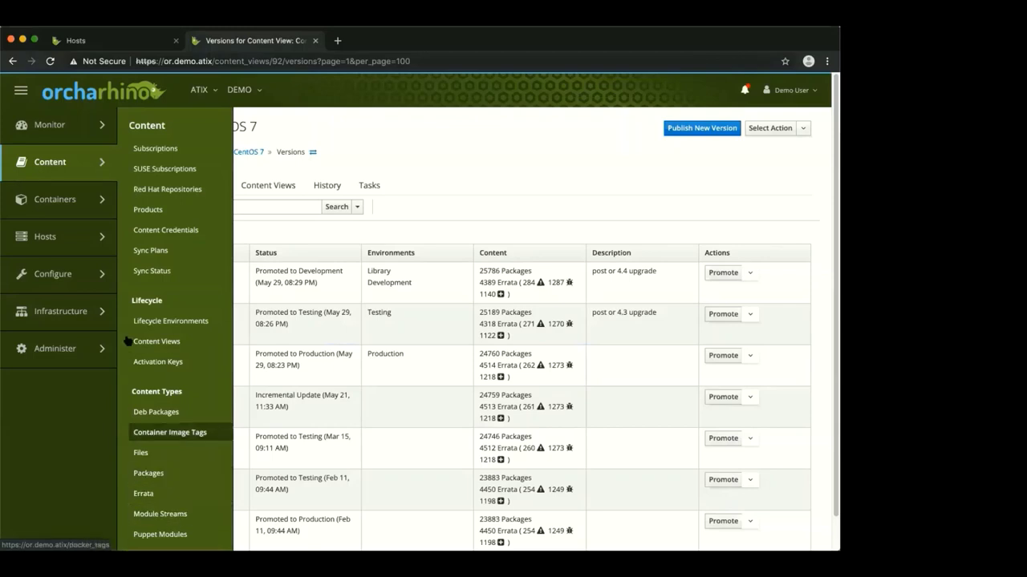
mouse_move(73, 206)
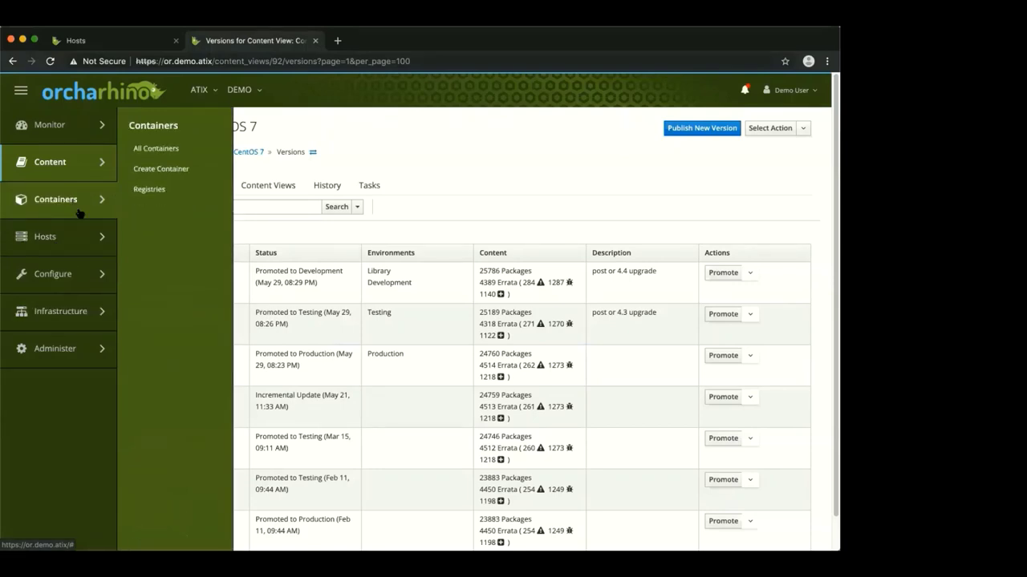
mouse_move(80, 242)
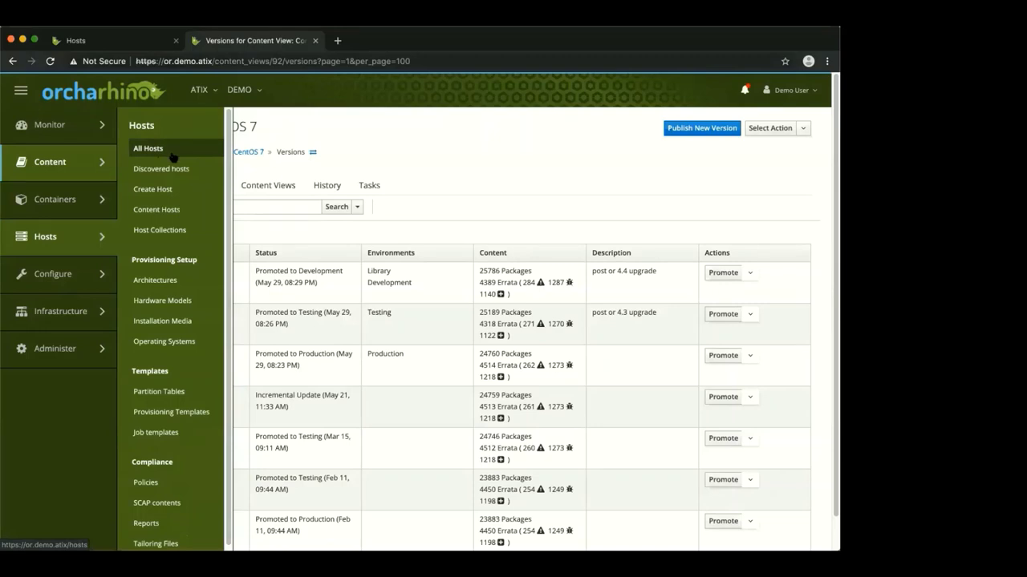
left_click(183, 343)
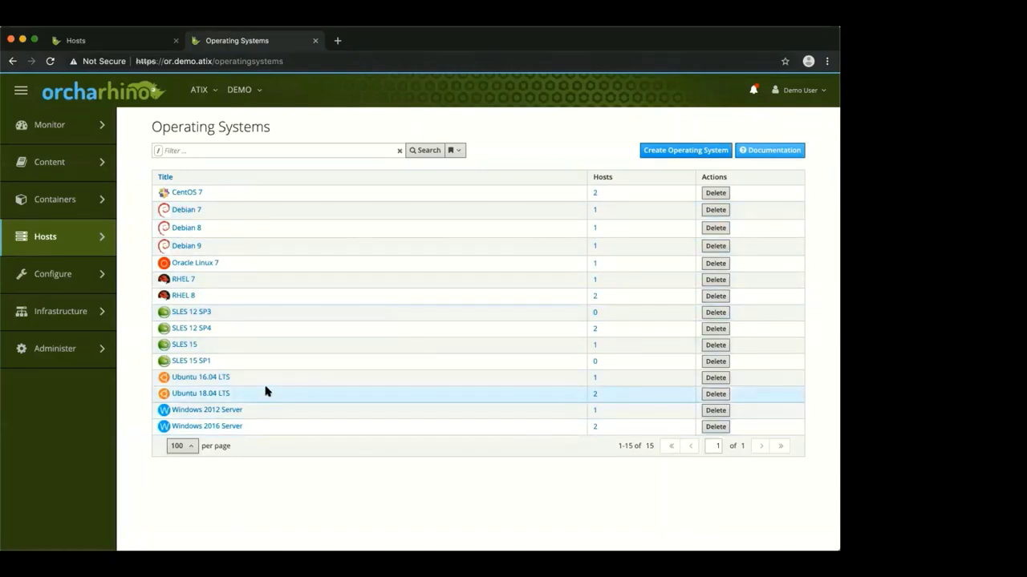
Open Configure > Host Groups to list groups like CentOS 7, RHEL 8 and SLES 12 SP4
mouse_move(97, 276)
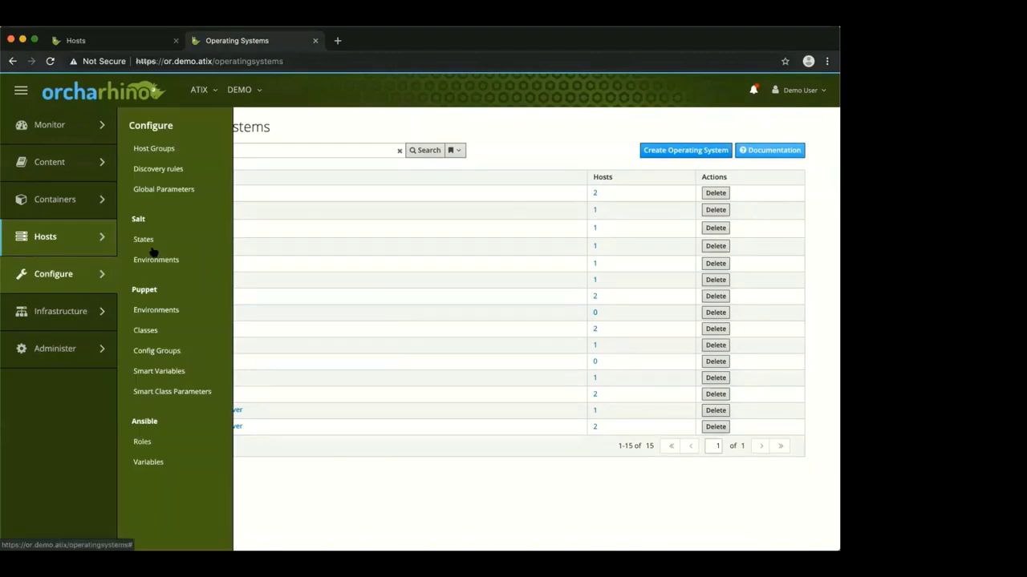
left_click(174, 151)
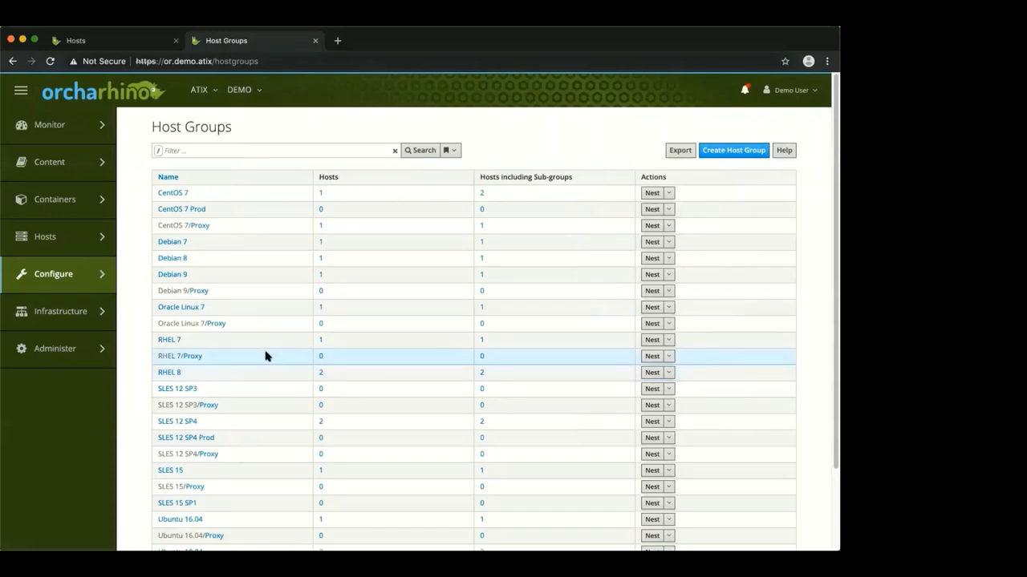
Open the RHEL 7 host group's edit form from the Host Groups table
left_click(177, 340)
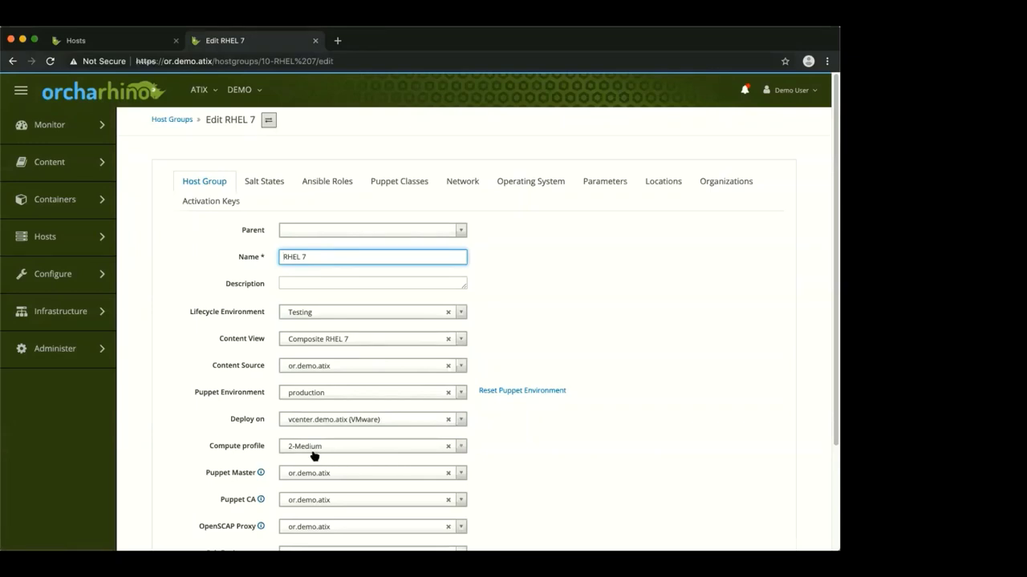
Inspect the RHEL 7 host group's Salt States, Ansible Roles, Puppet Classes and Network sections
left_click(495, 457)
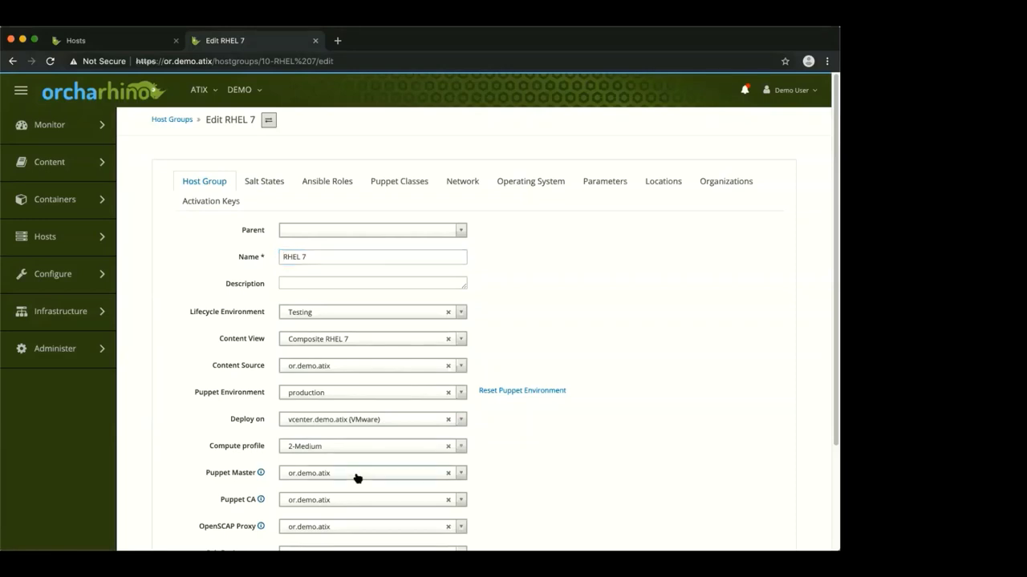
scroll(511, 465, "down", 1)
scroll(510, 465, "down", 3)
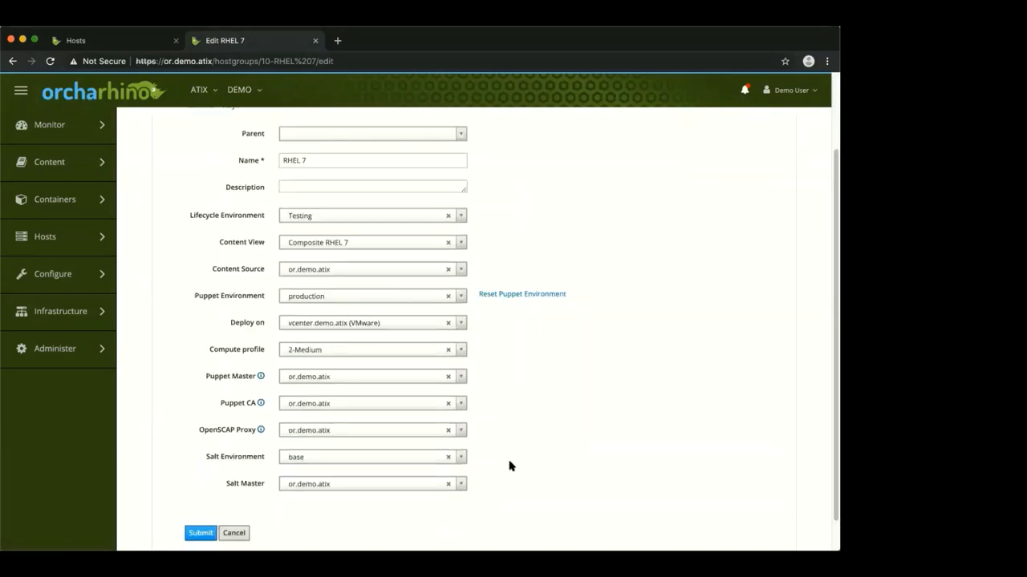
scroll(527, 445, "up", 3)
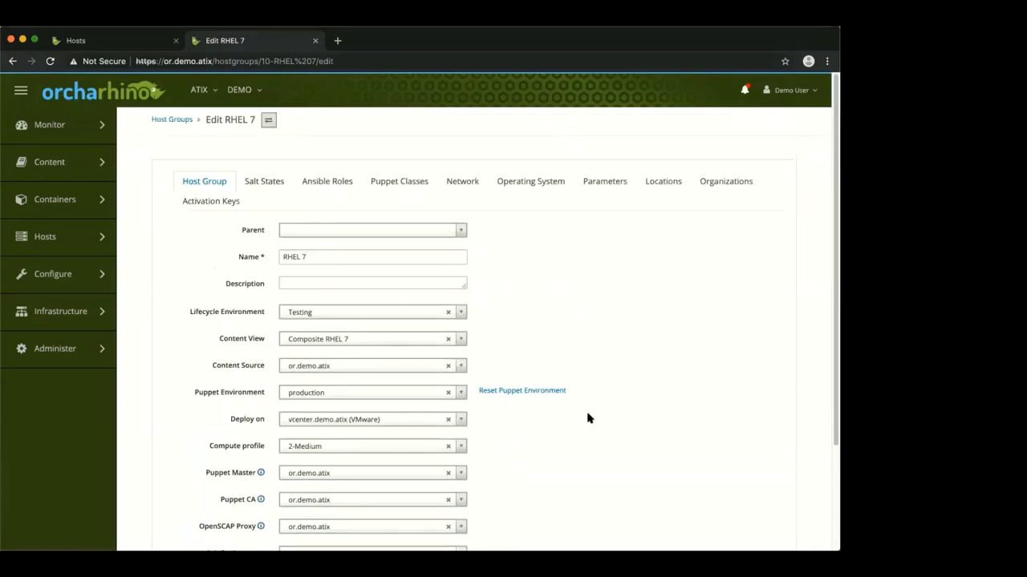
left_click(262, 184)
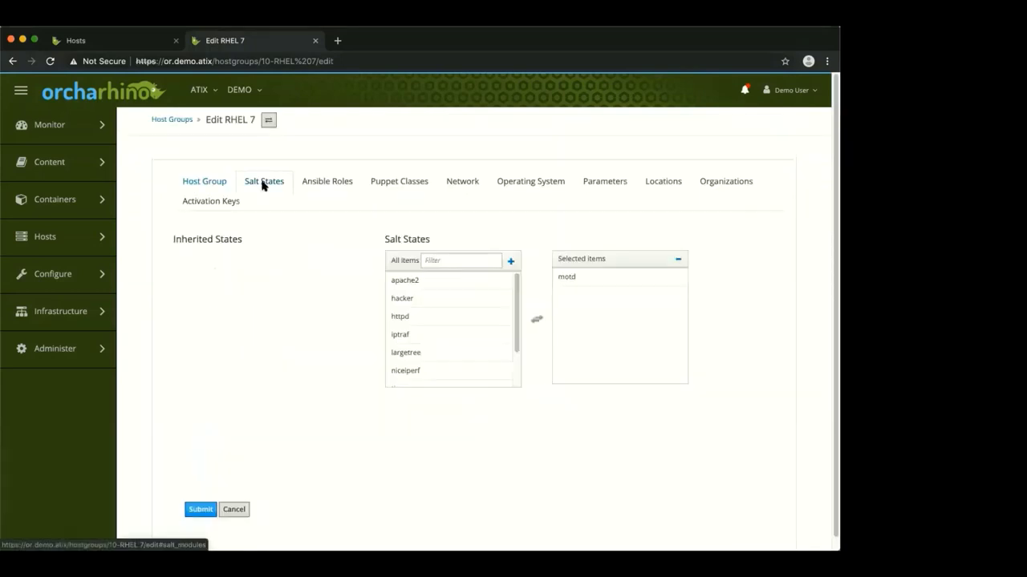
left_click(329, 187)
left_click(395, 187)
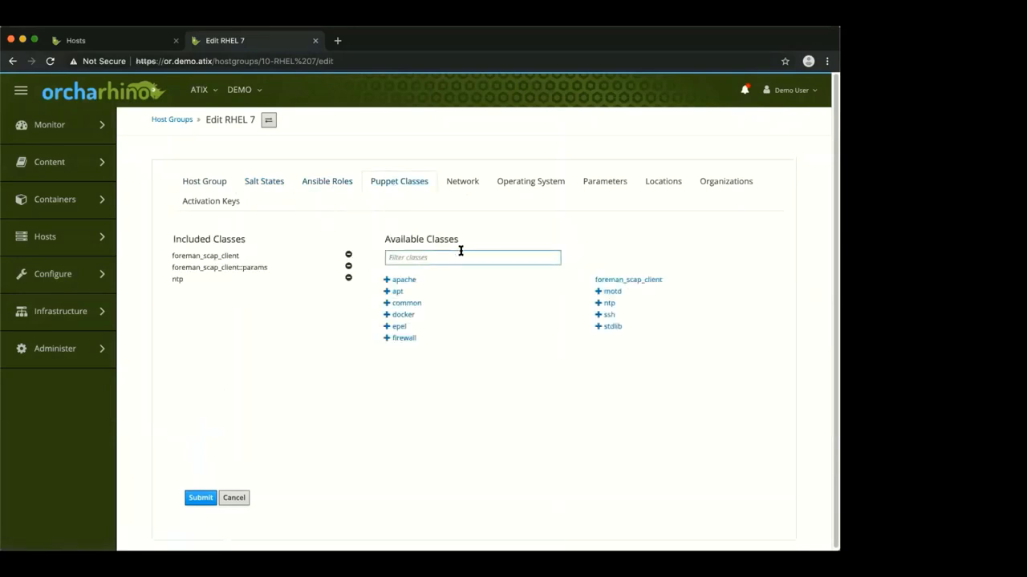
left_click(457, 187)
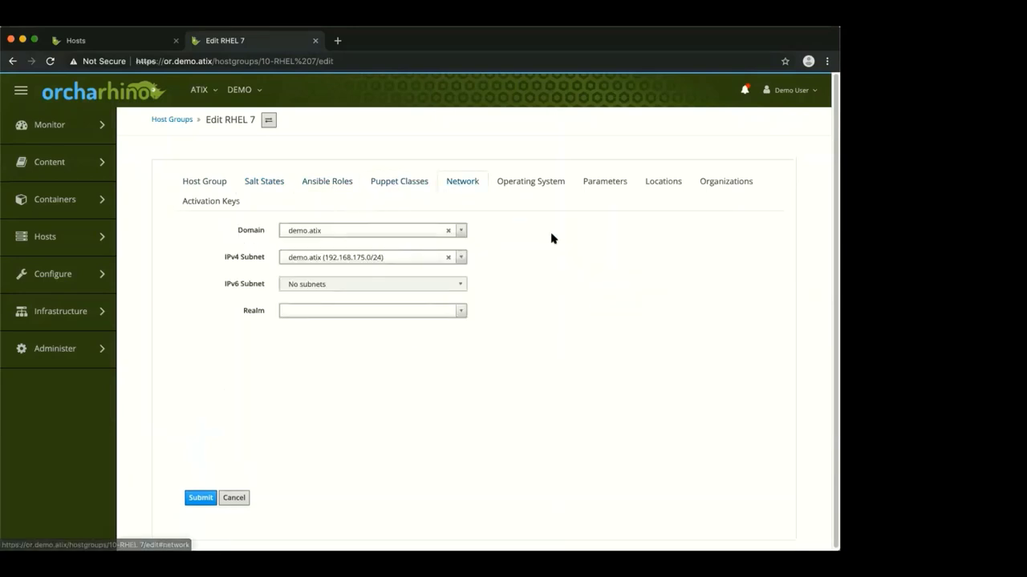
Review its Operating System, Parameters, Locations and Activation Keys sections, including the rhel7-test key
left_click(529, 183)
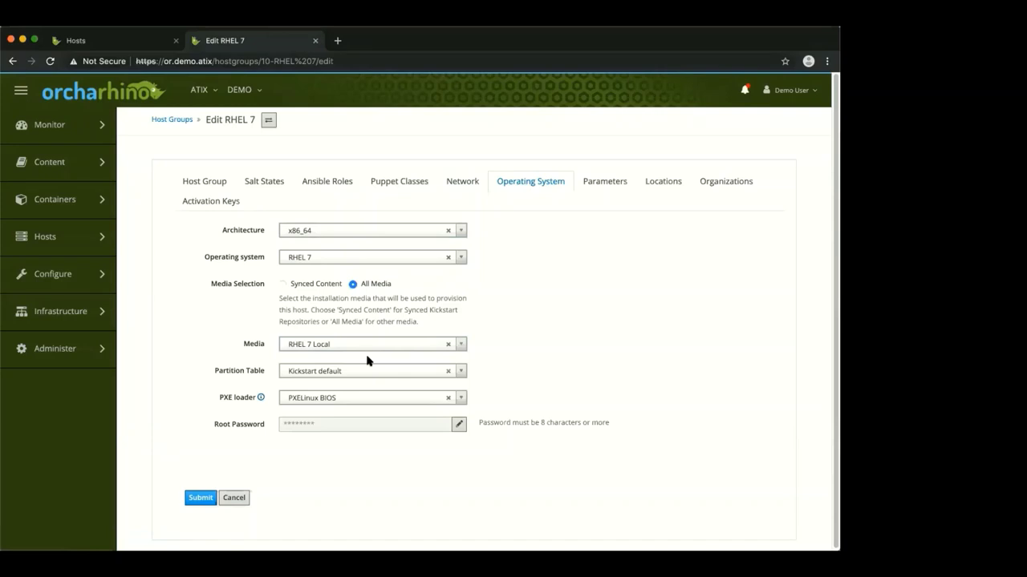
left_click(595, 186)
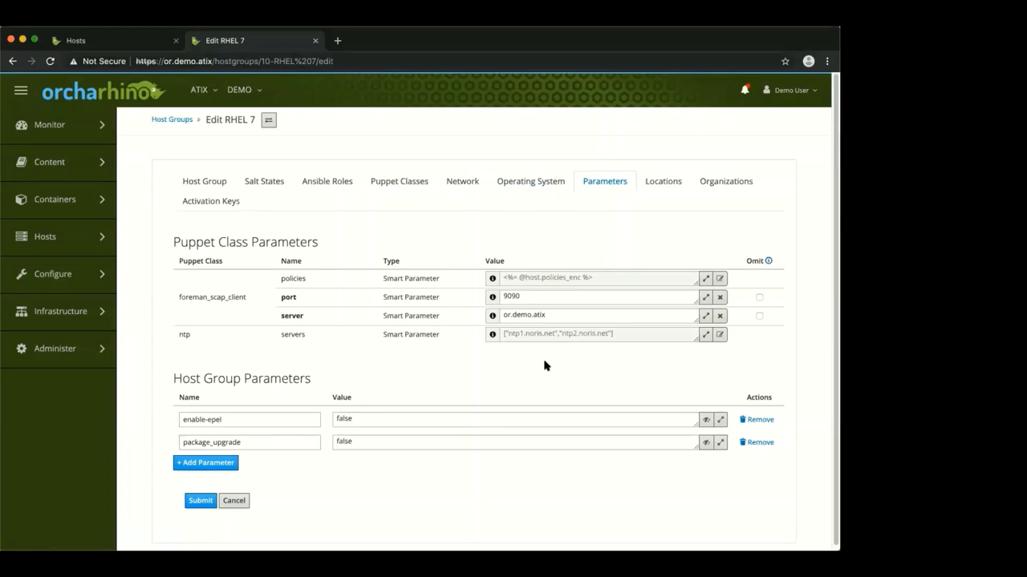
left_click(658, 184)
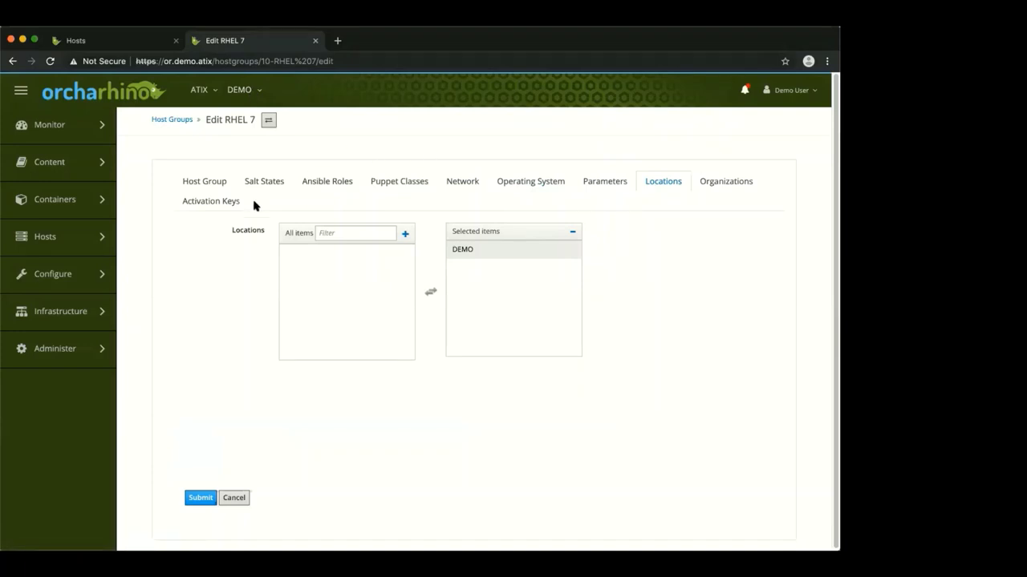
left_click(218, 204)
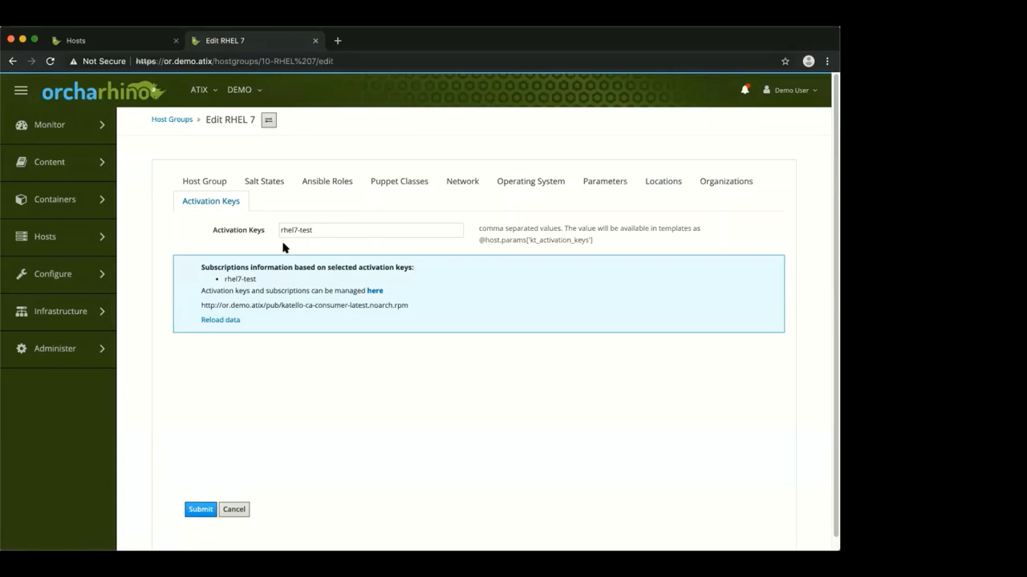
mouse_move(96, 236)
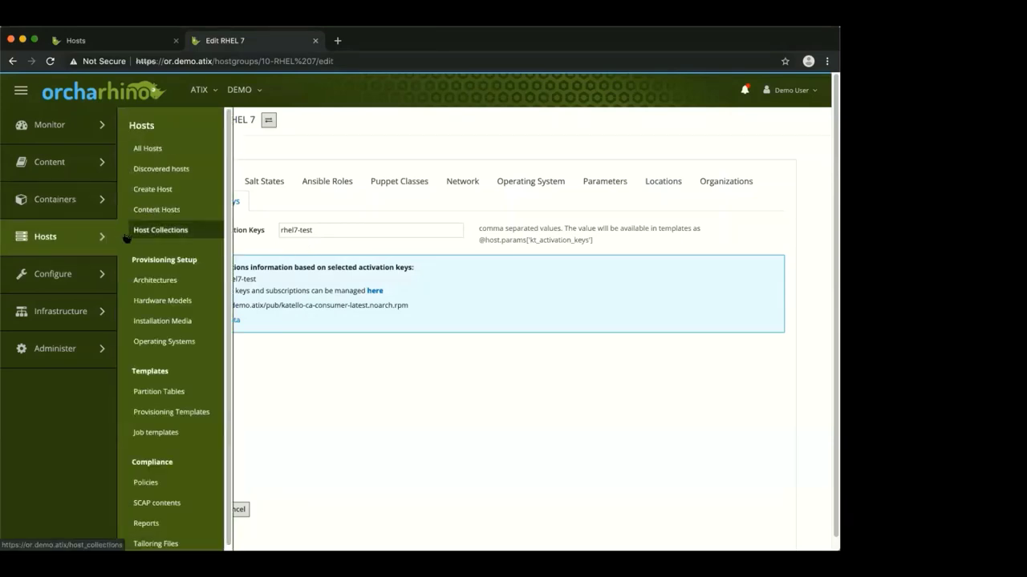
Show the Compute Resources list with the single VMware resource vcenter.demo.atix
mouse_move(110, 283)
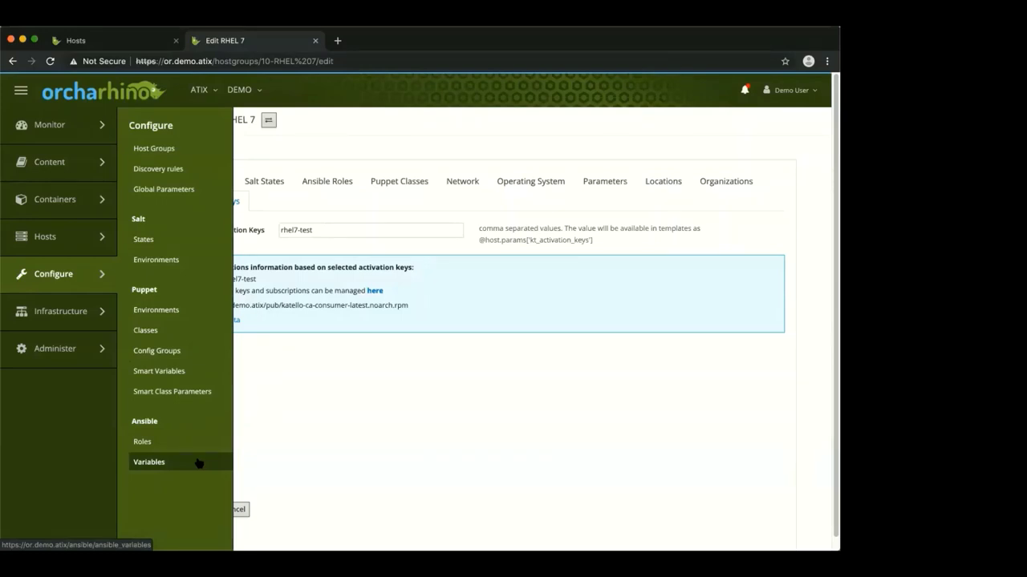
mouse_move(70, 317)
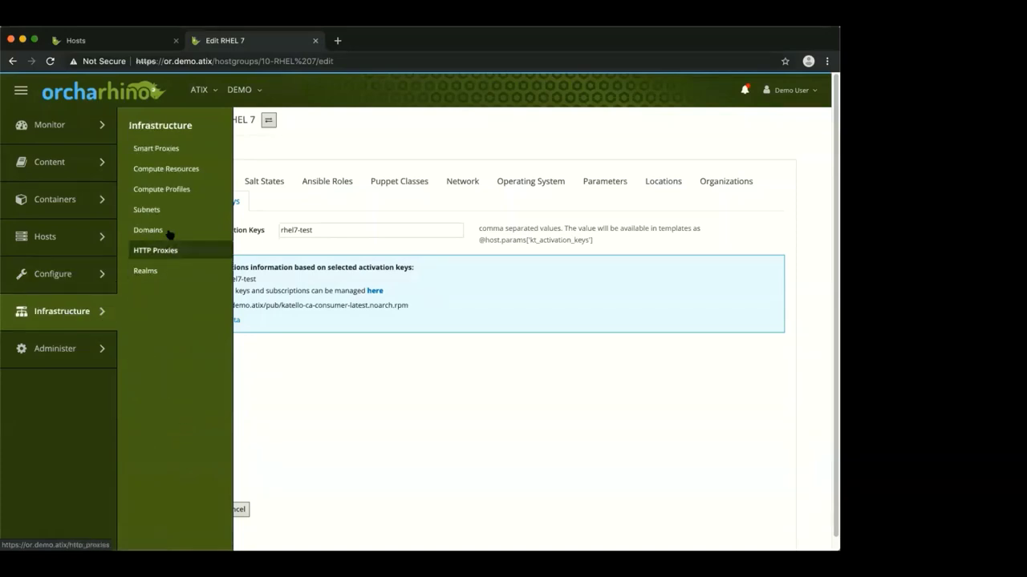
left_click(162, 177)
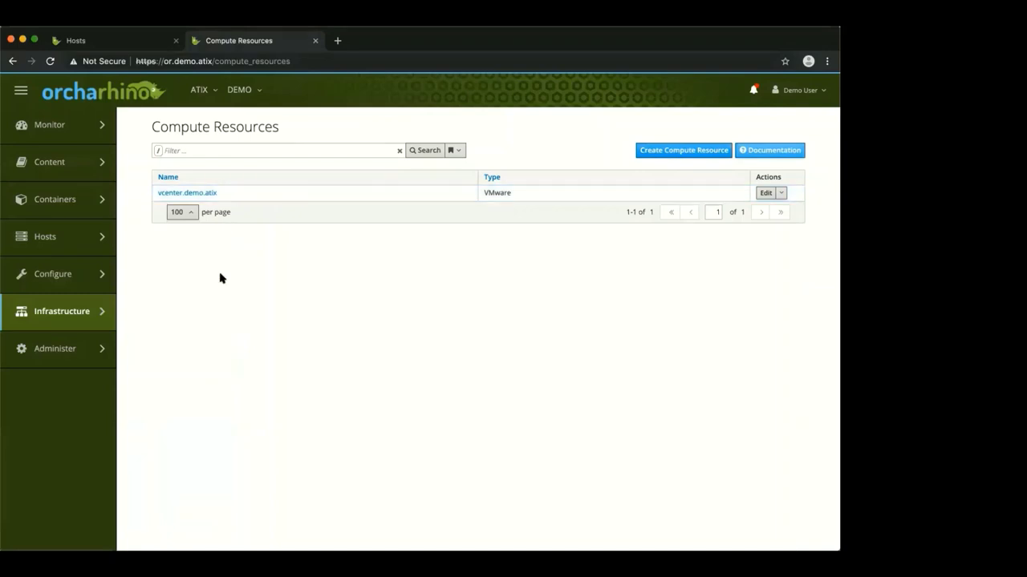
mouse_move(114, 318)
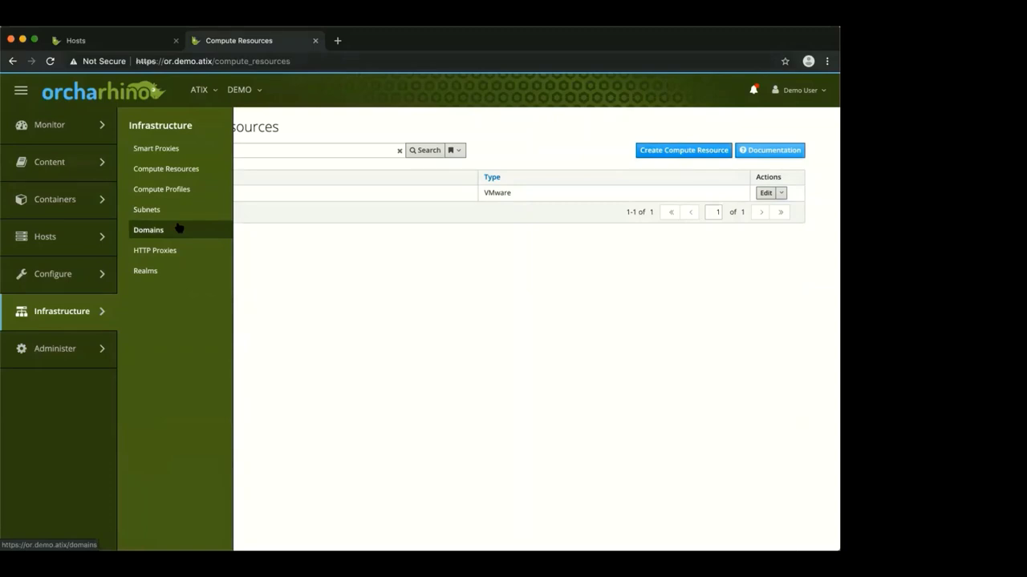
mouse_move(93, 345)
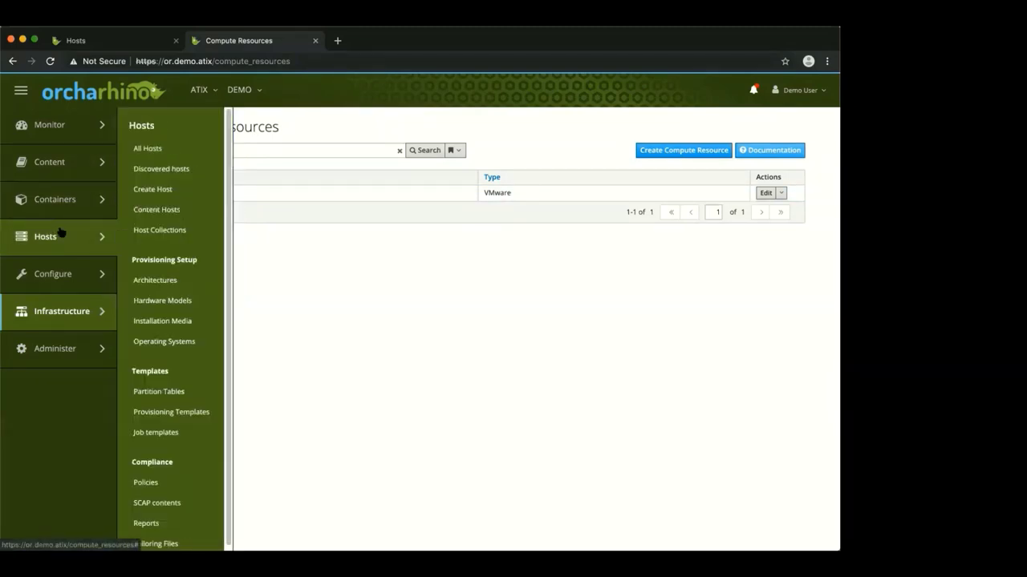
From All Hosts, inspect the webinar-rhel8 and webinar-sles12sp4 host details in turn, returning to the 18-host list
mouse_move(85, 238)
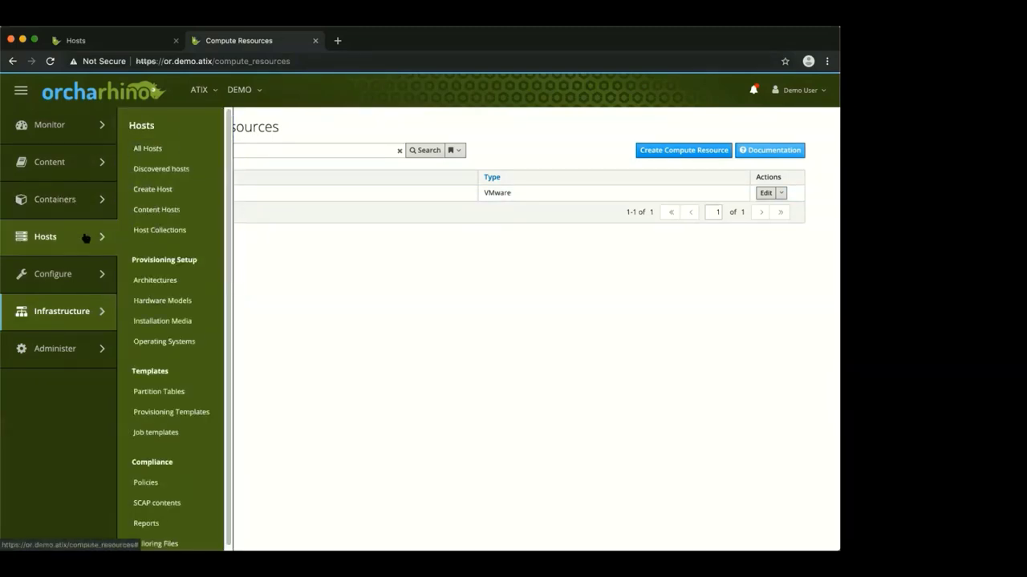
left_click(147, 149)
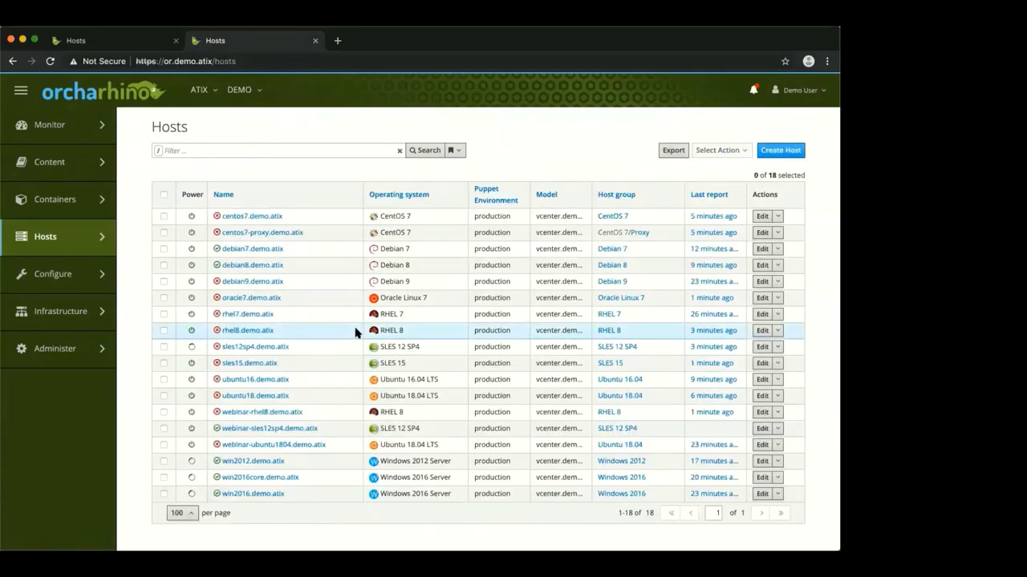
left_click(260, 413)
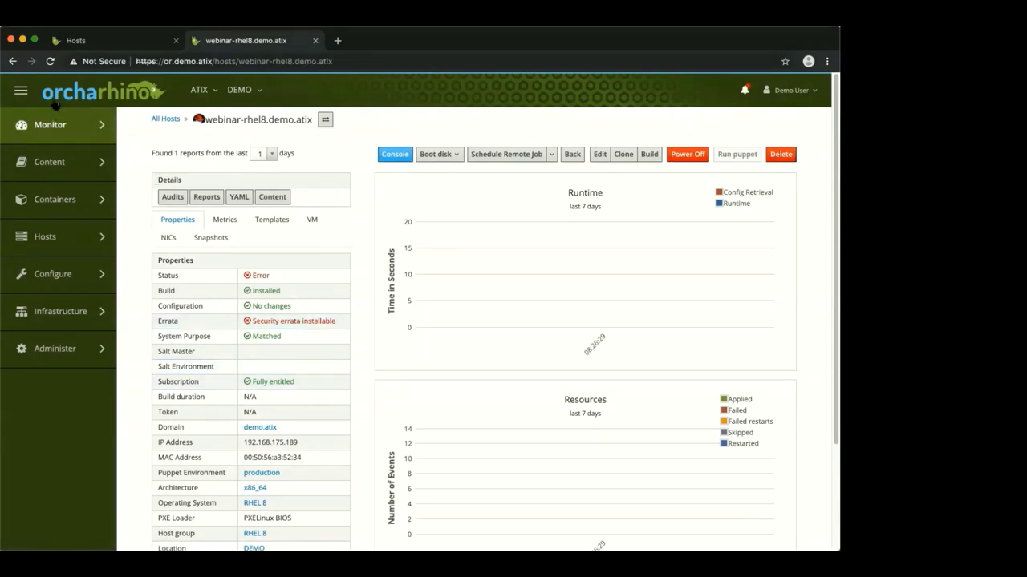
left_click(13, 62)
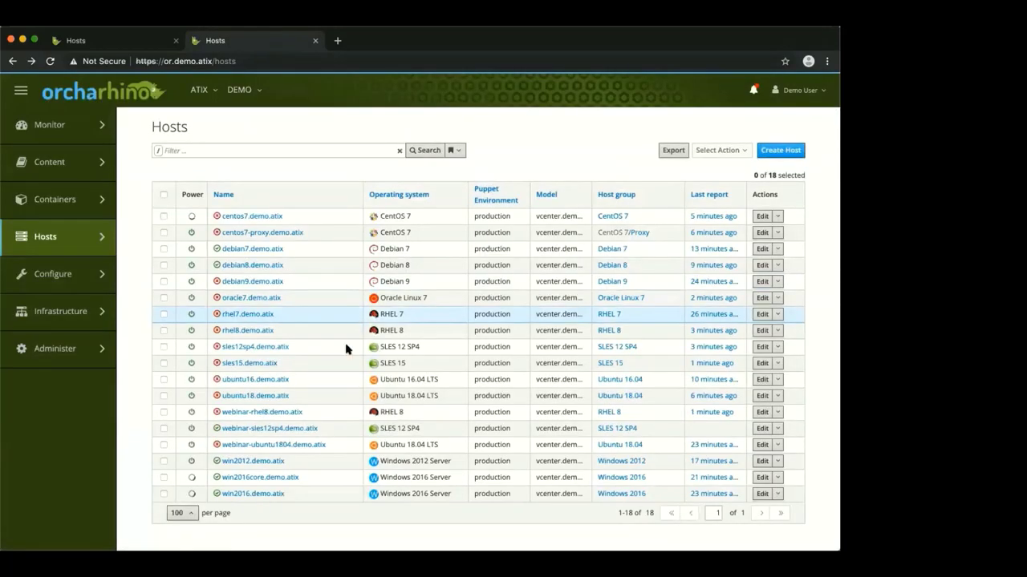
left_click(279, 431)
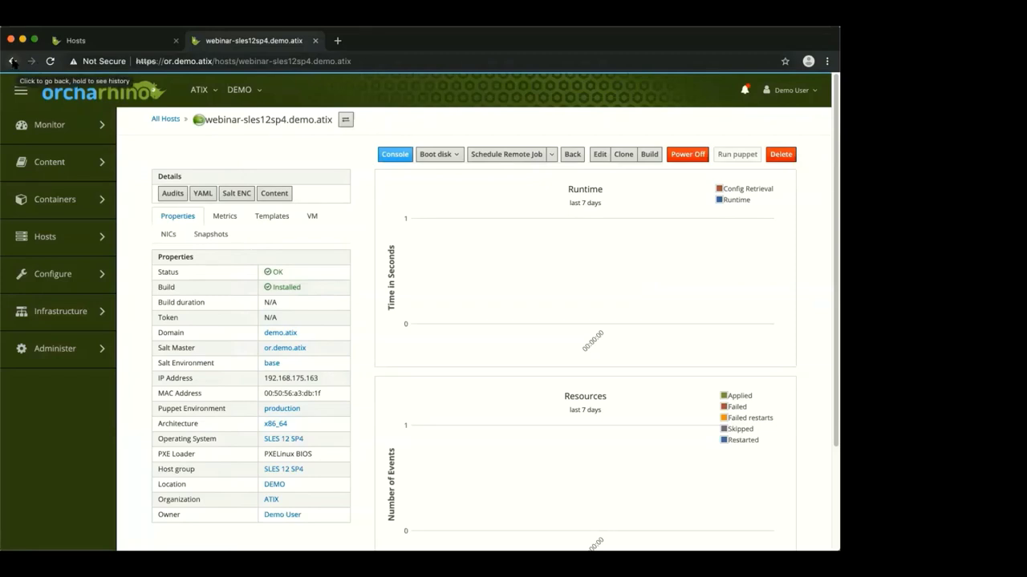
left_click(13, 62)
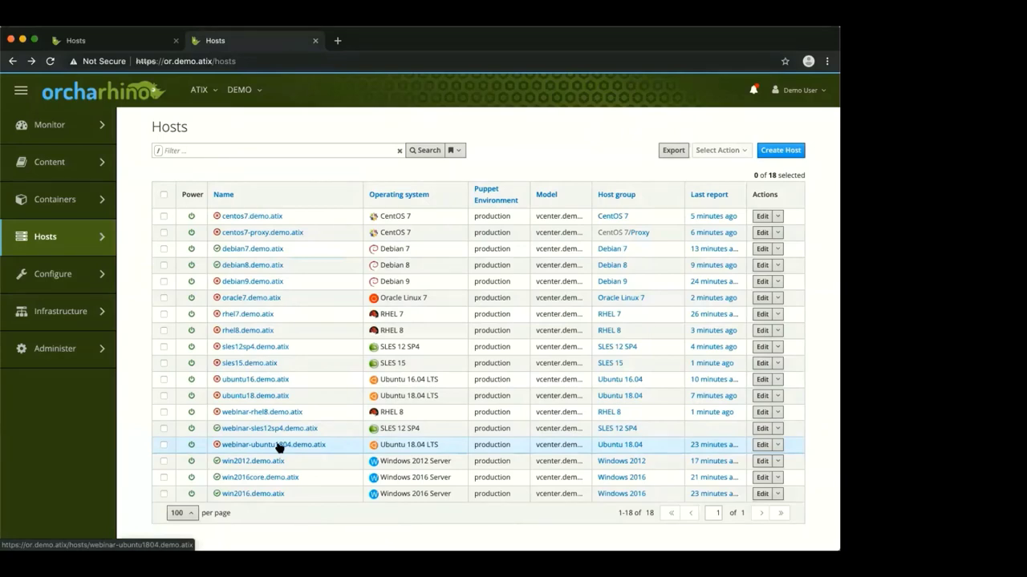
Review webinar-ubuntu1804.demo.atix's config reports, then show its content host page
left_click(276, 446)
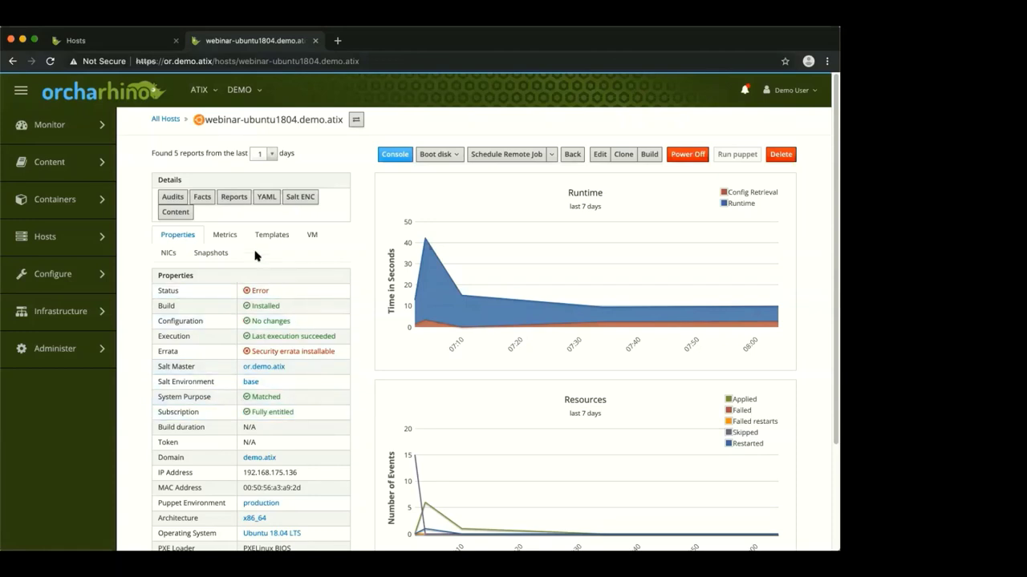
left_click(233, 199)
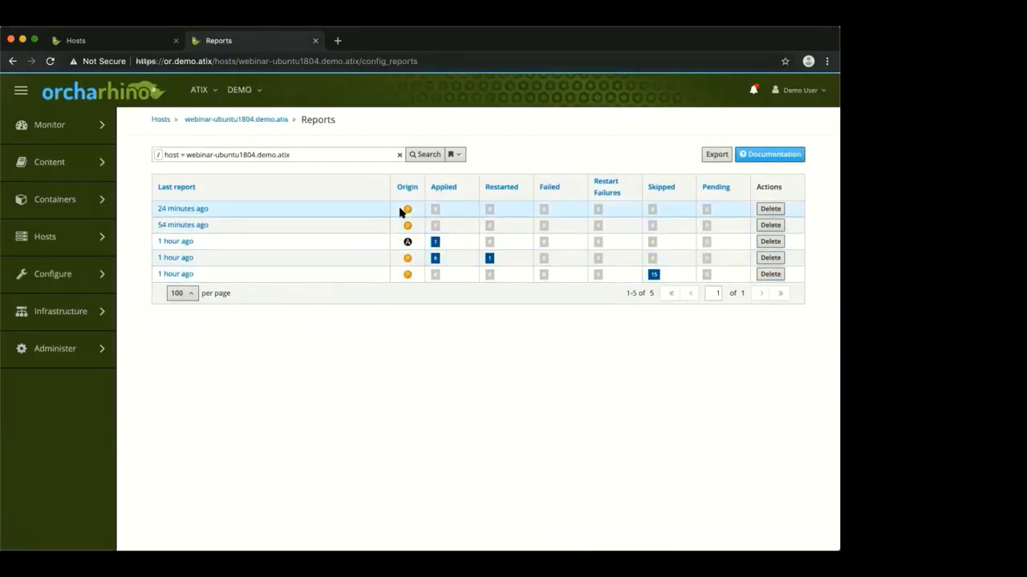
left_click(13, 61)
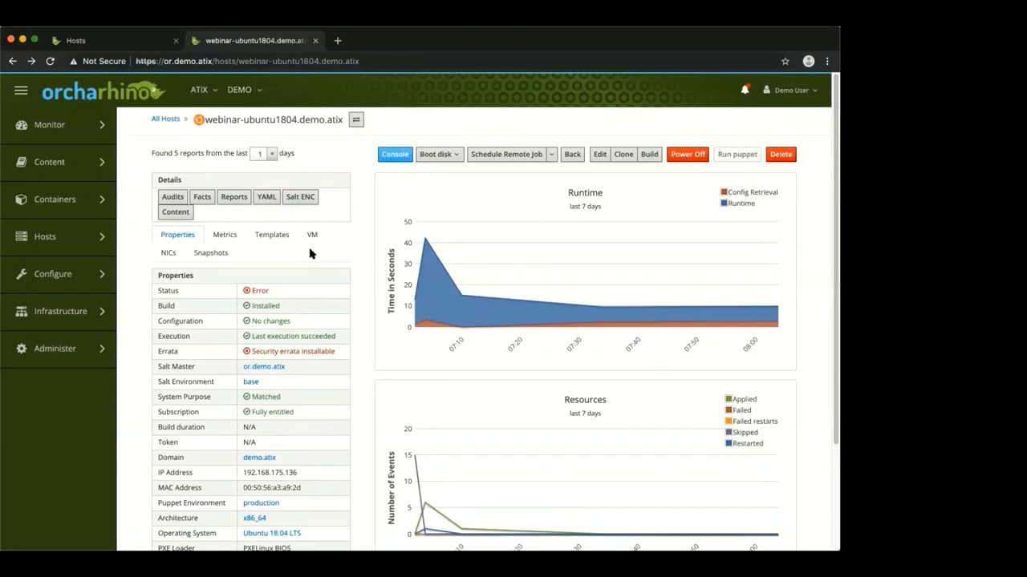
left_click(175, 212)
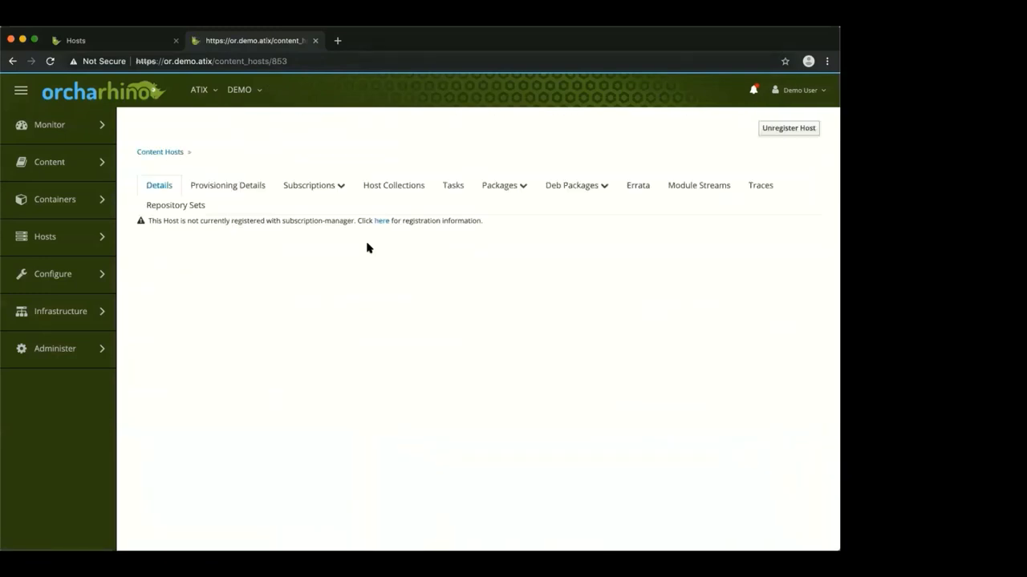
Check the Ubuntu host's attached subscriptions and its Apt package actions
left_click(324, 187)
left_click(321, 203)
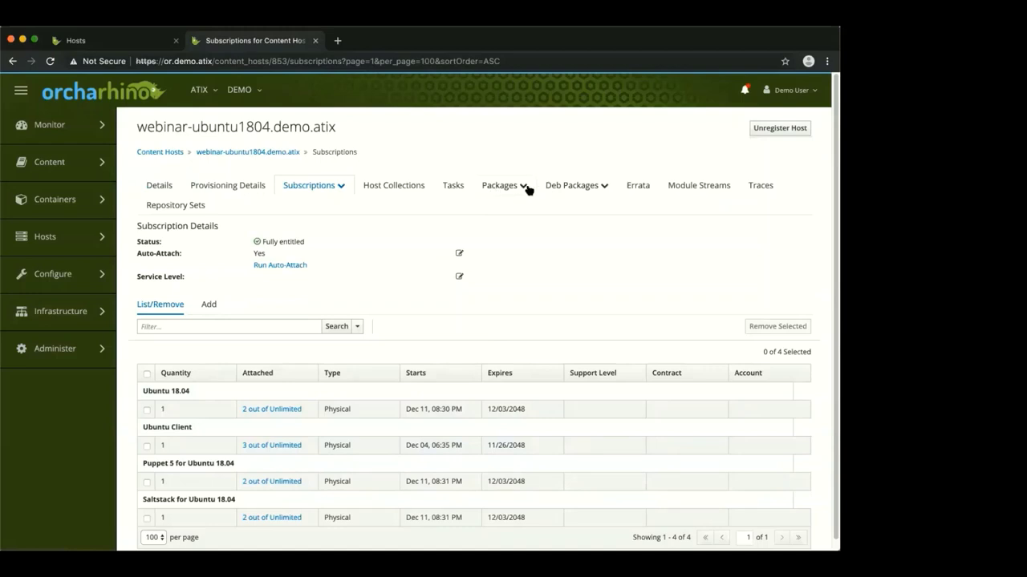
left_click(564, 188)
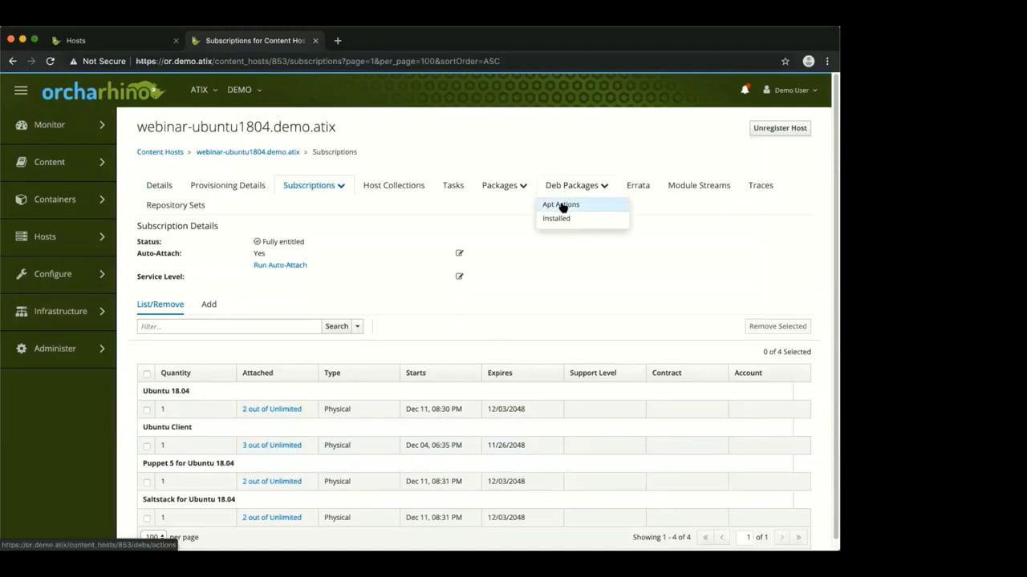
left_click(555, 204)
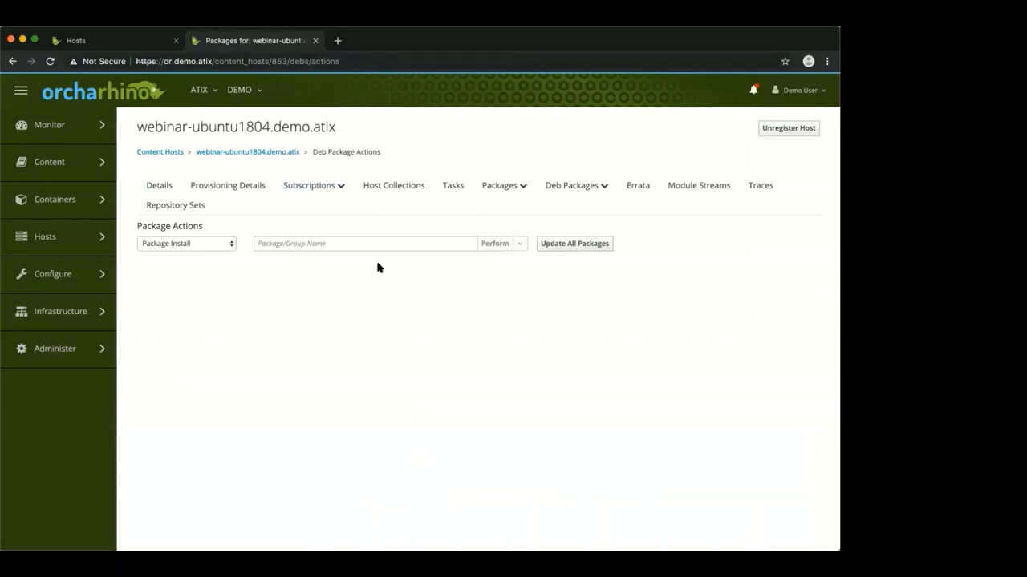
List the installed Deb packages, then show the 9 installable security errata
left_click(570, 187)
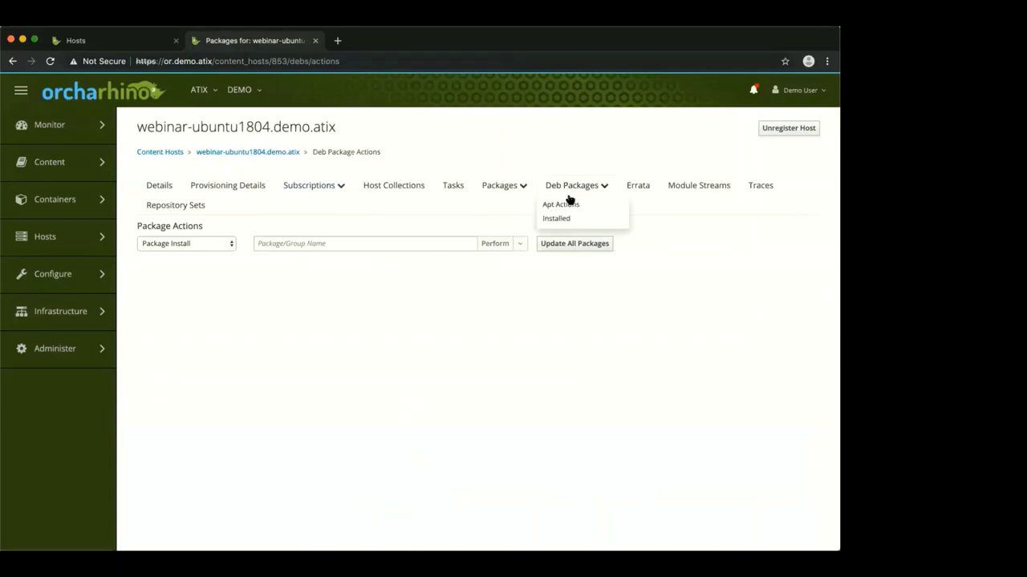
left_click(567, 215)
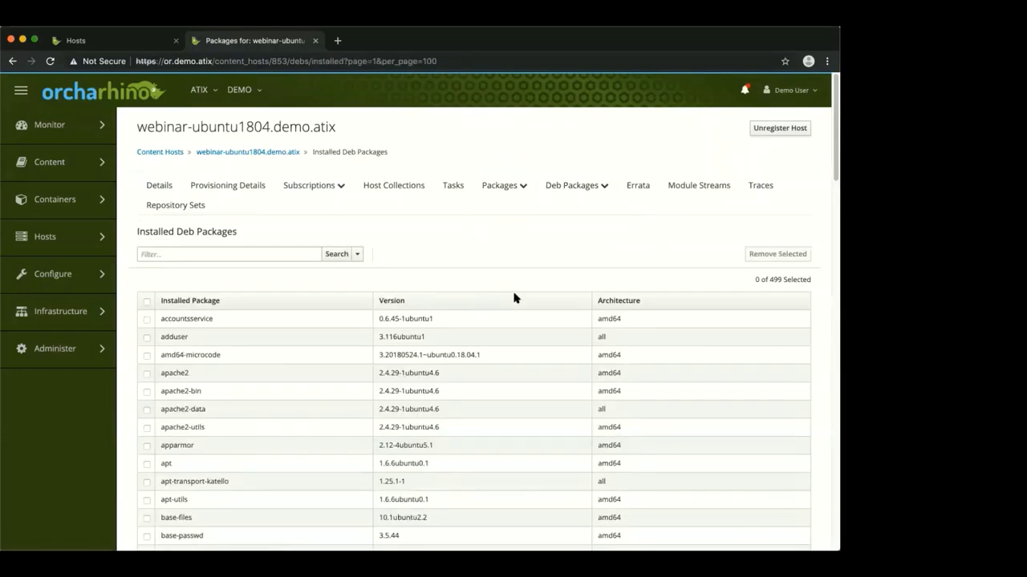
left_click(635, 187)
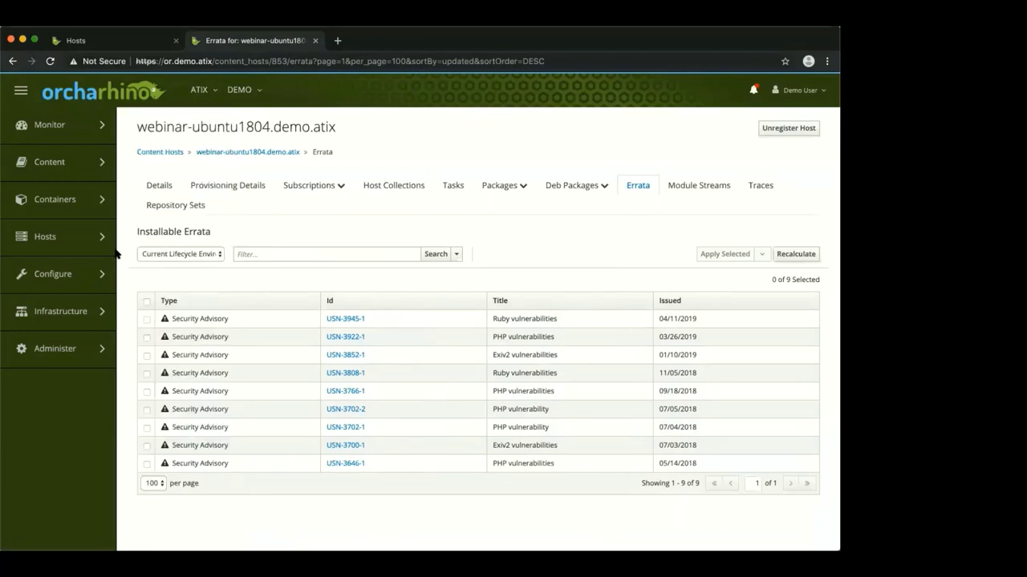
mouse_move(86, 240)
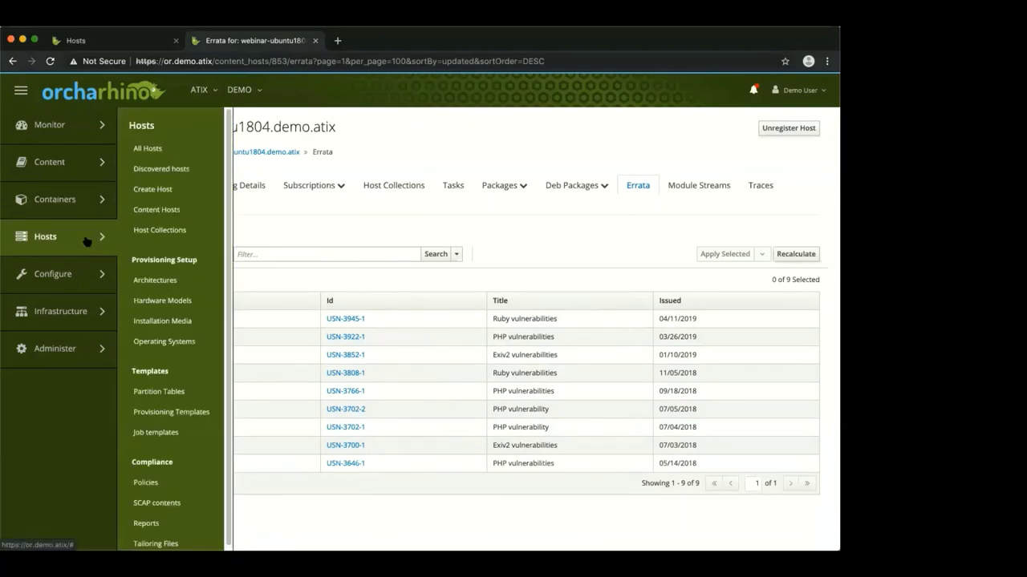
Bring up sles12sp4.demo.atix's host details from All Hosts and list its schedulable remote jobs
left_click(165, 149)
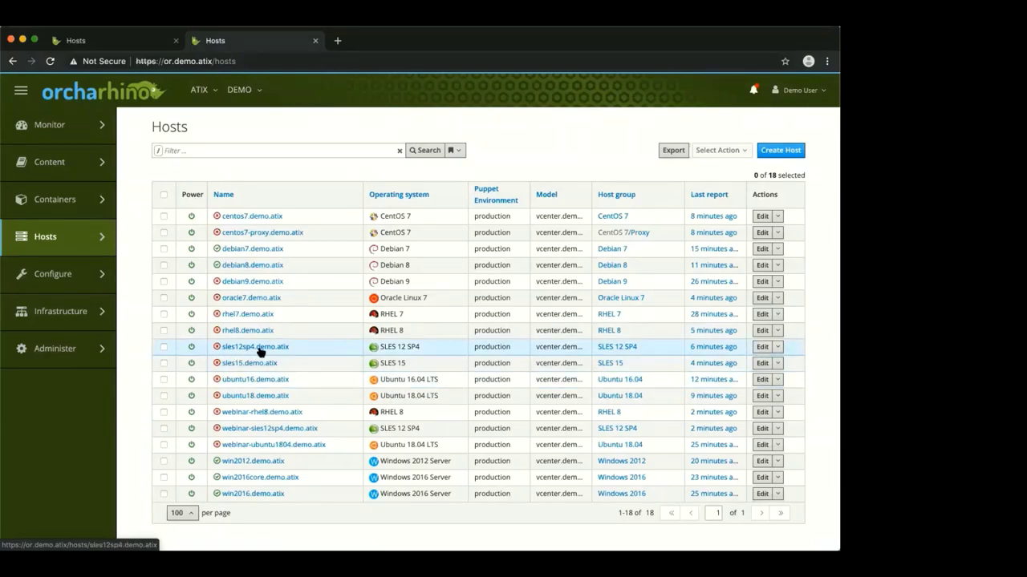
left_click(260, 347)
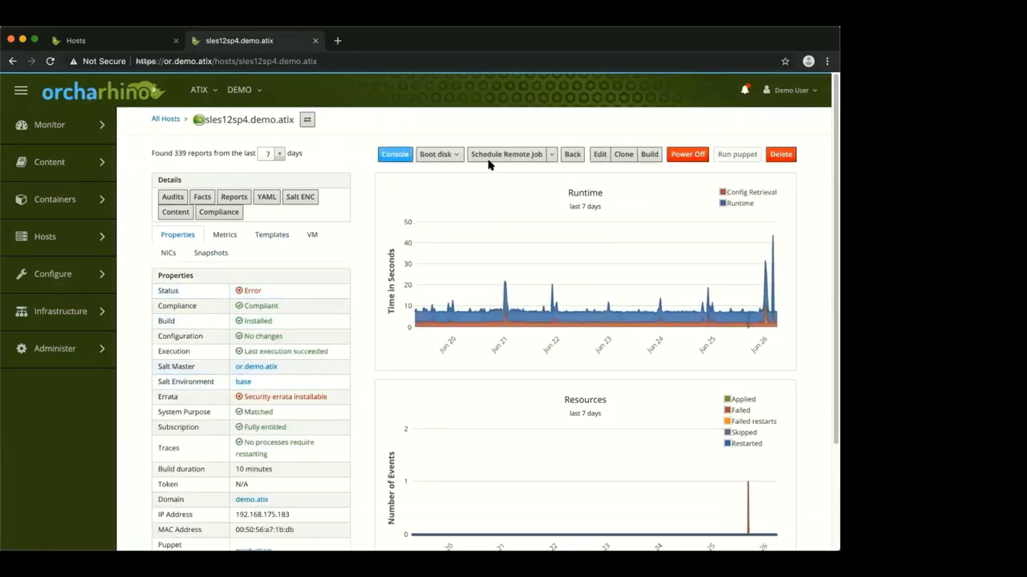
left_click(552, 155)
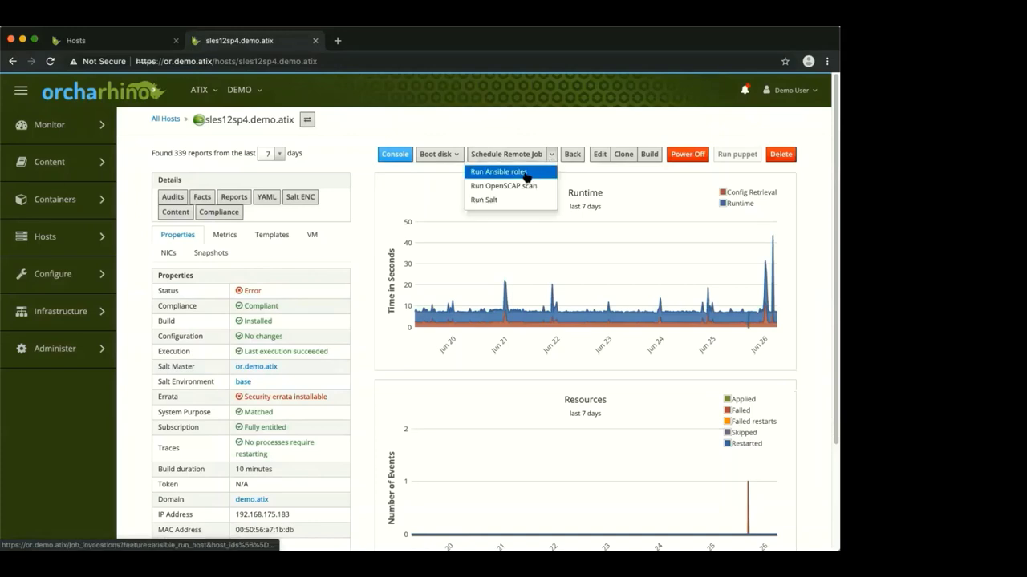
Run Ansible roles on sles12sp4.demo.atix and preview the host's rendered YAML template
left_click(525, 173)
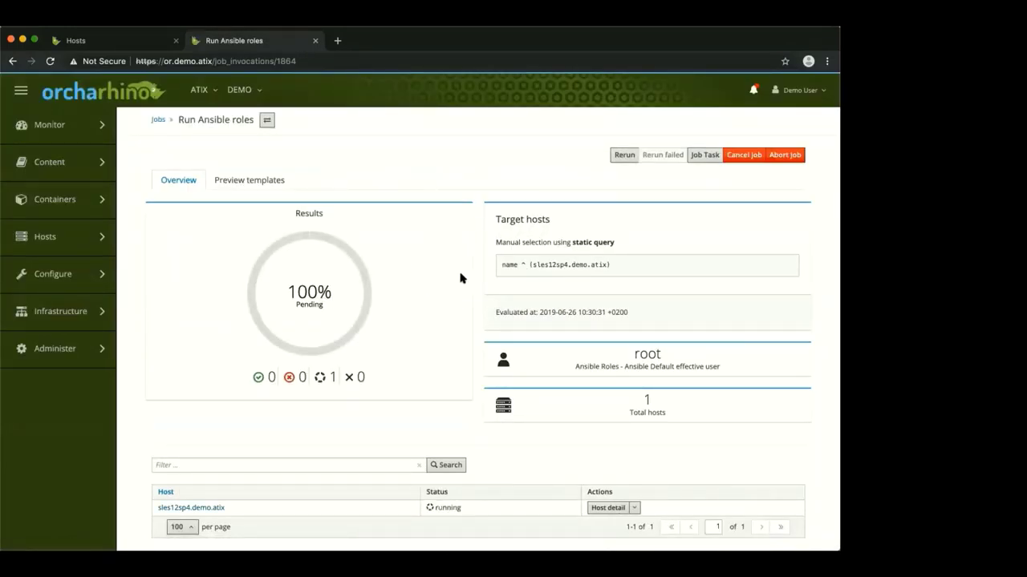
left_click(240, 183)
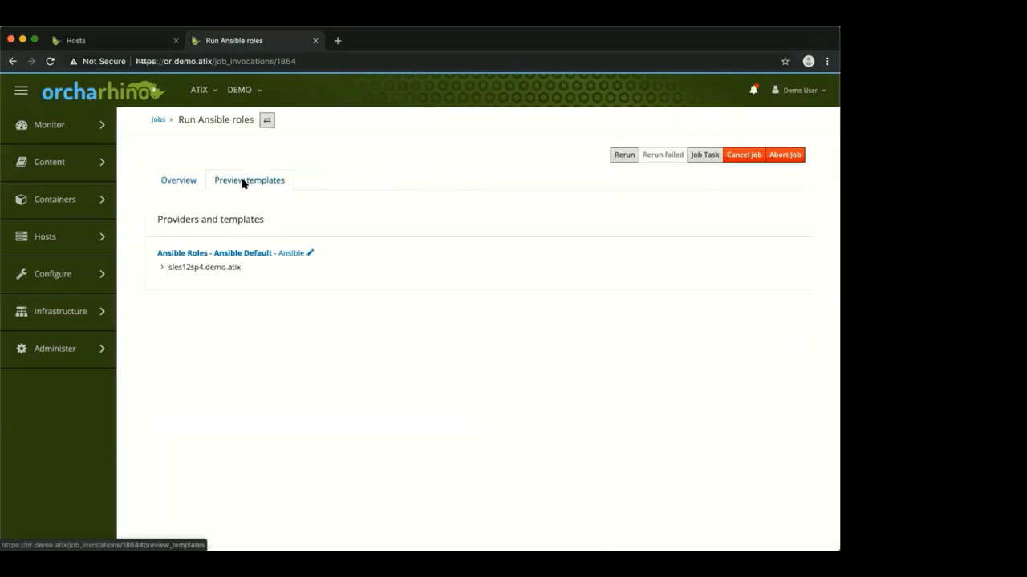
left_click(186, 271)
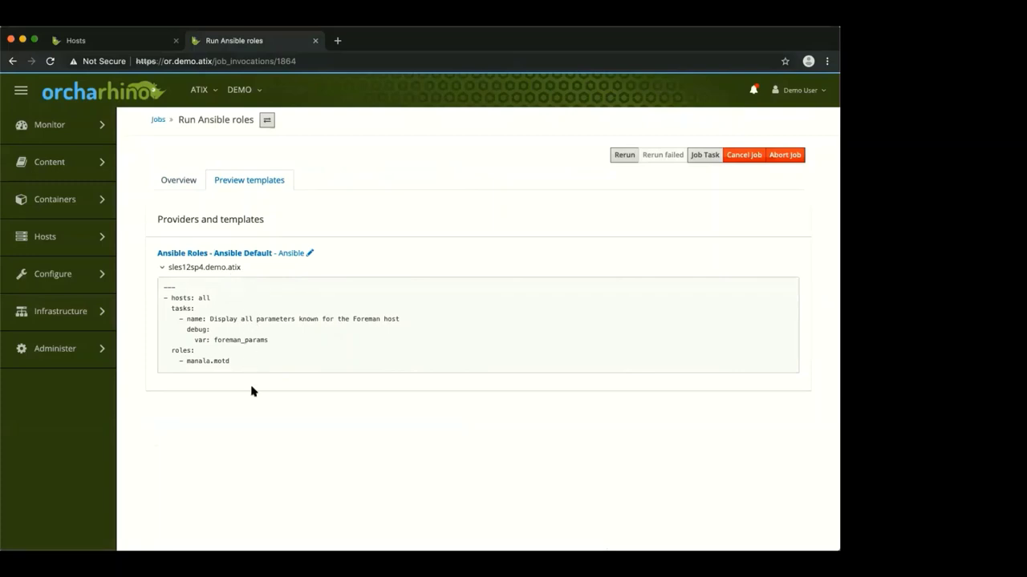
left_click(183, 182)
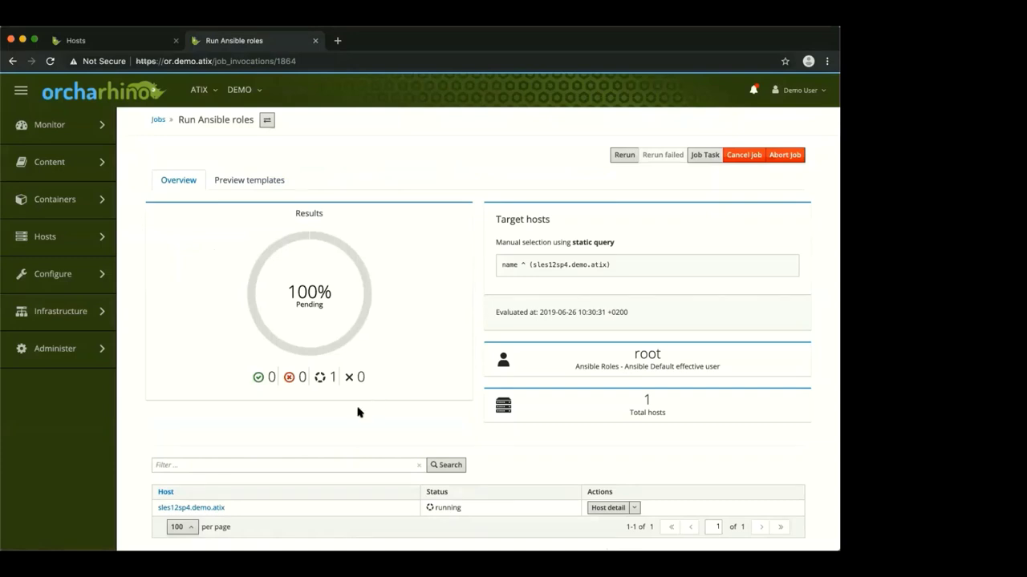
Check the sles12sp4 Ansible output, then close the output and host tabs to return to Hosts
left_click(195, 509, "super")
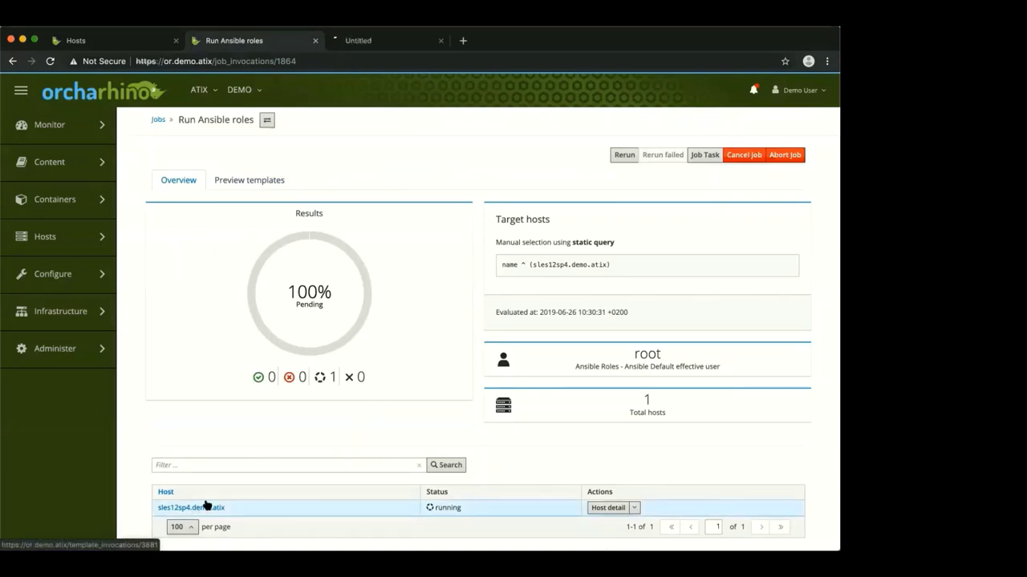
left_click(370, 45)
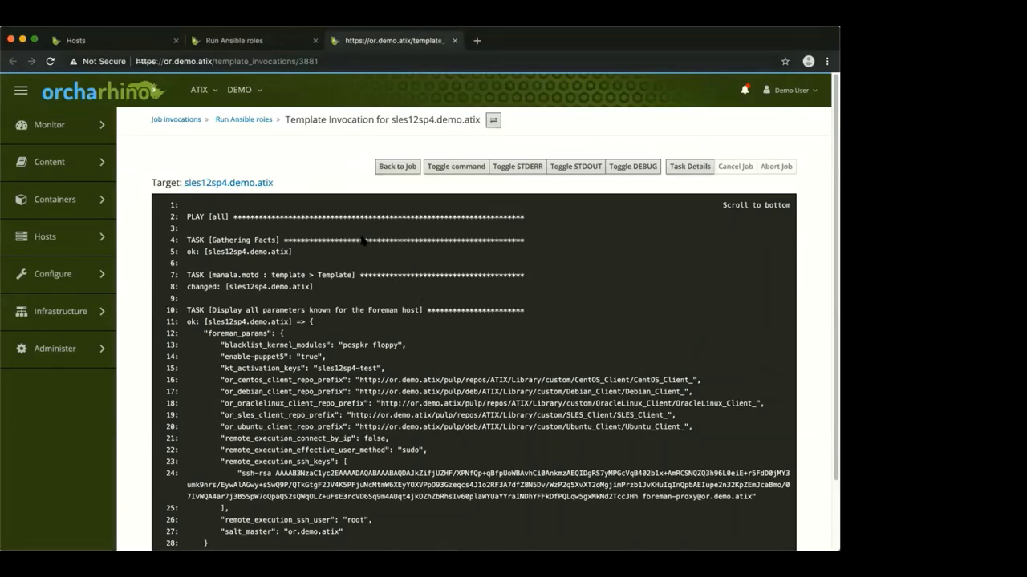
scroll(413, 300, "down", 2)
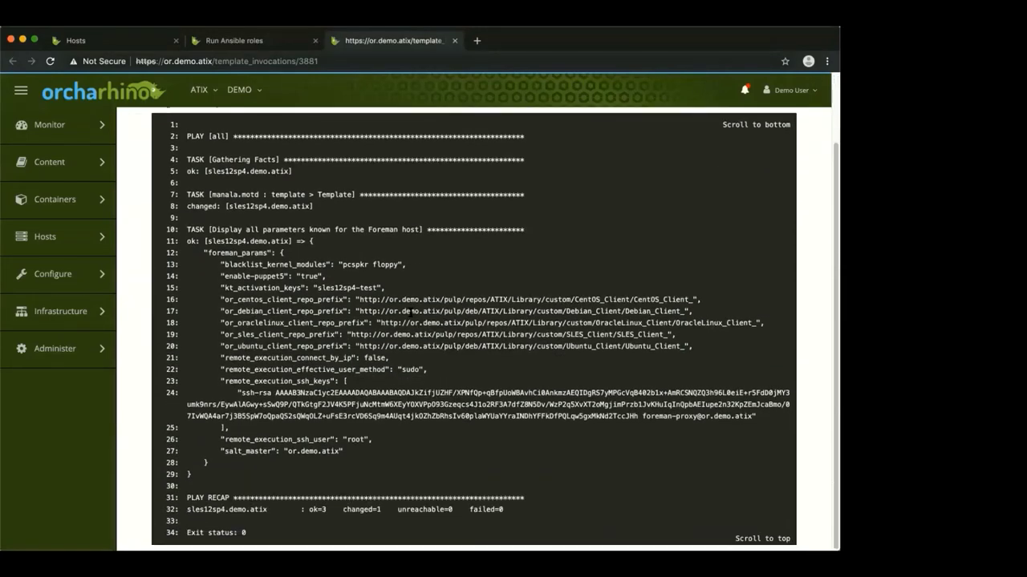
scroll(411, 311, "up", 2)
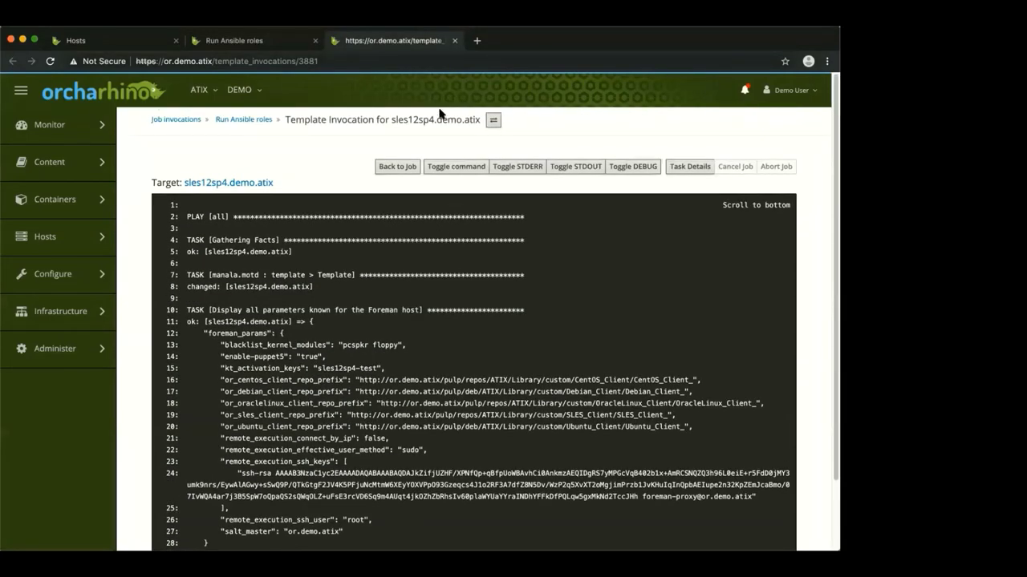
left_click(455, 41)
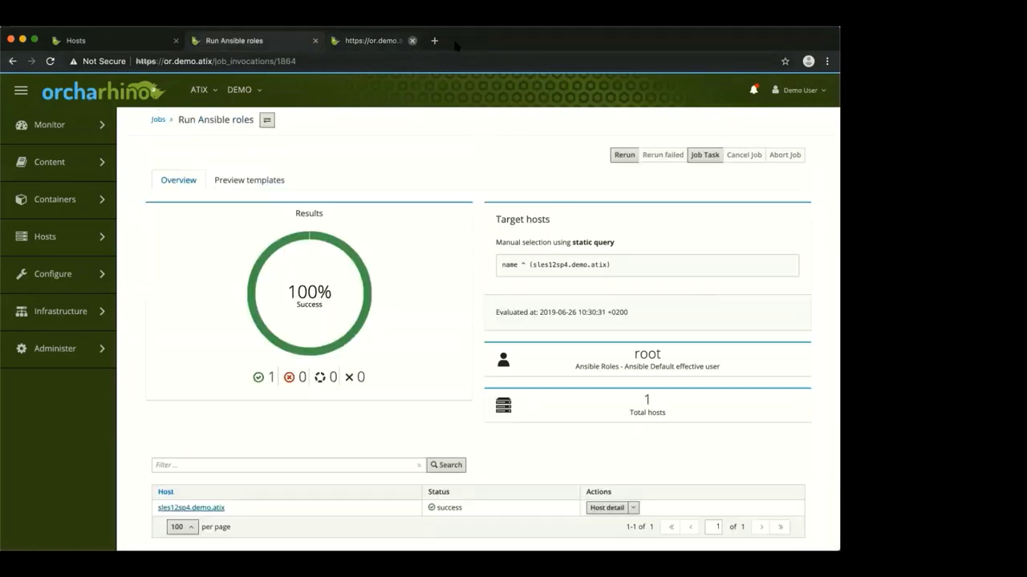
left_click(13, 62)
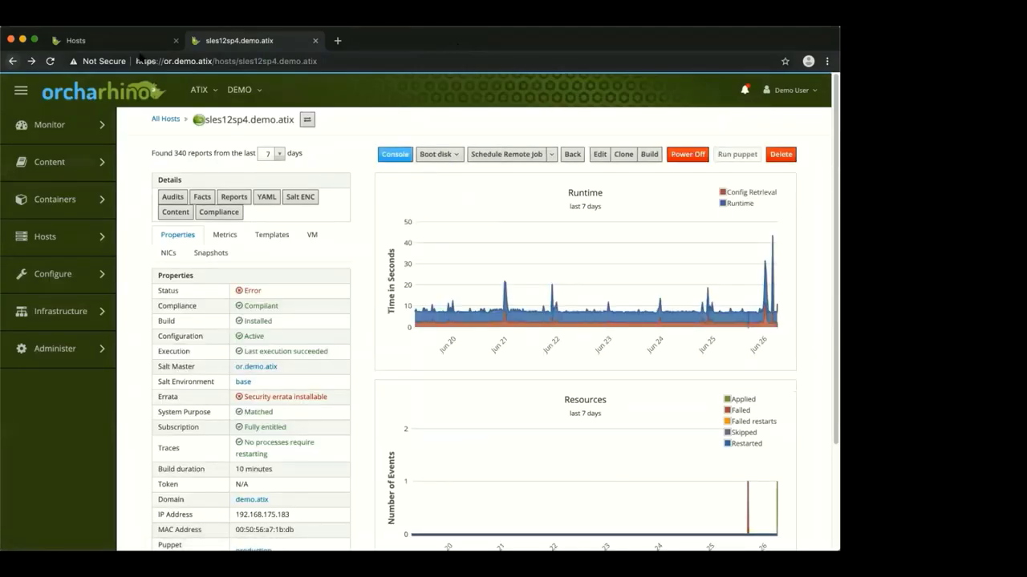
left_click(315, 41)
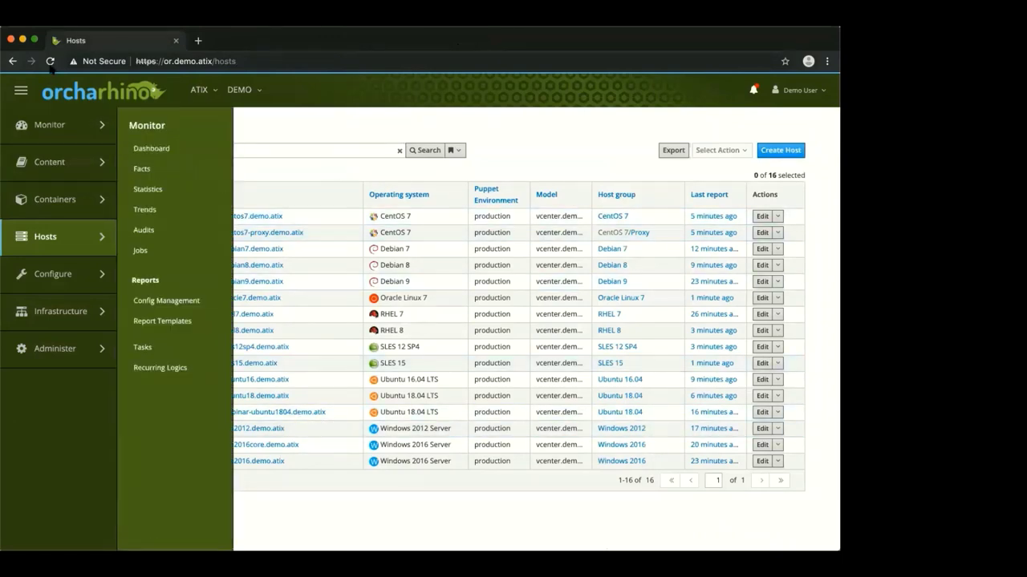
Select webinar-rhel8, webinar-sles12sp4 and webinar-ubuntu1804 and play Ansible roles on them
left_click(120, 101)
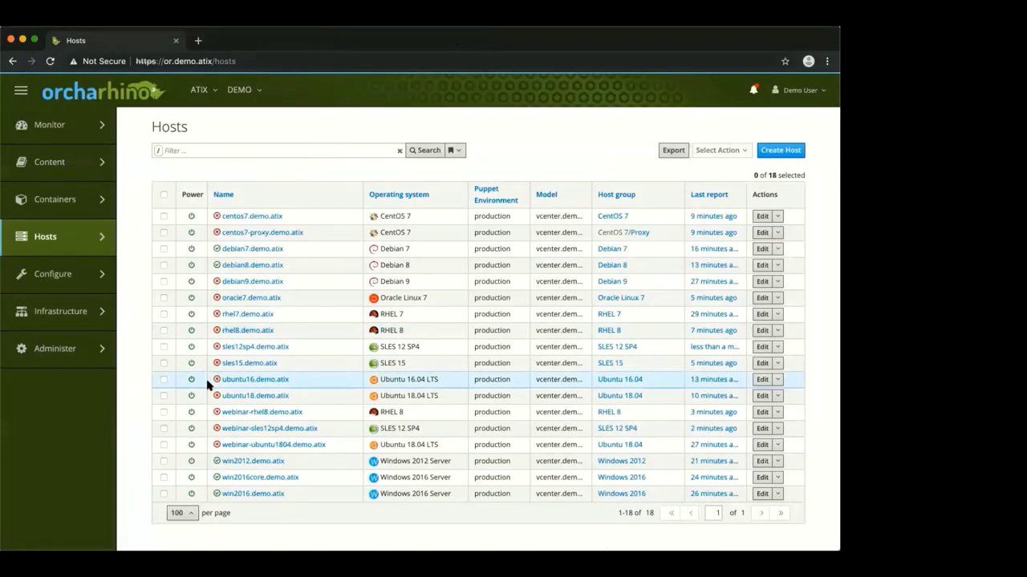
left_click(163, 413)
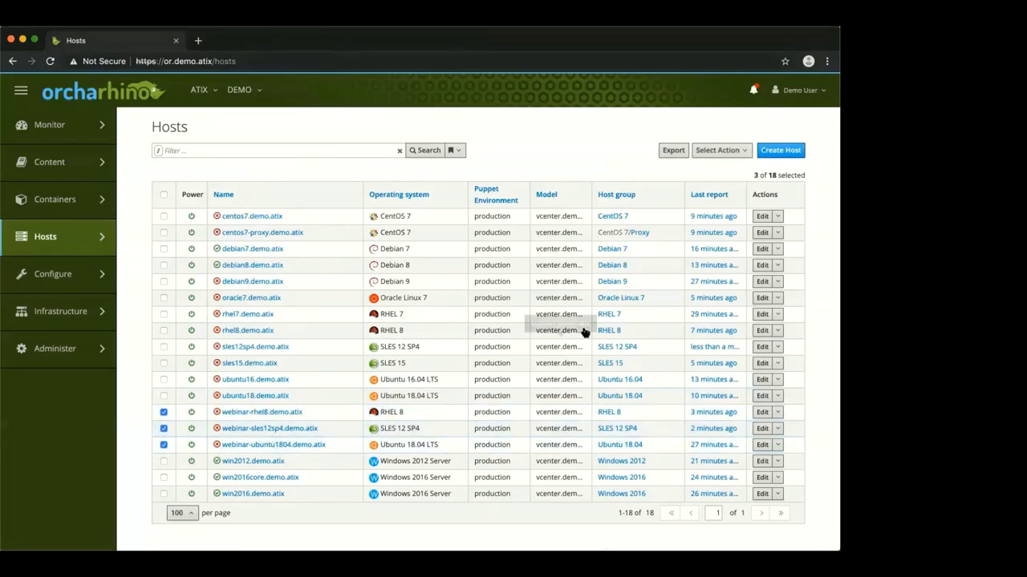
left_click(746, 157)
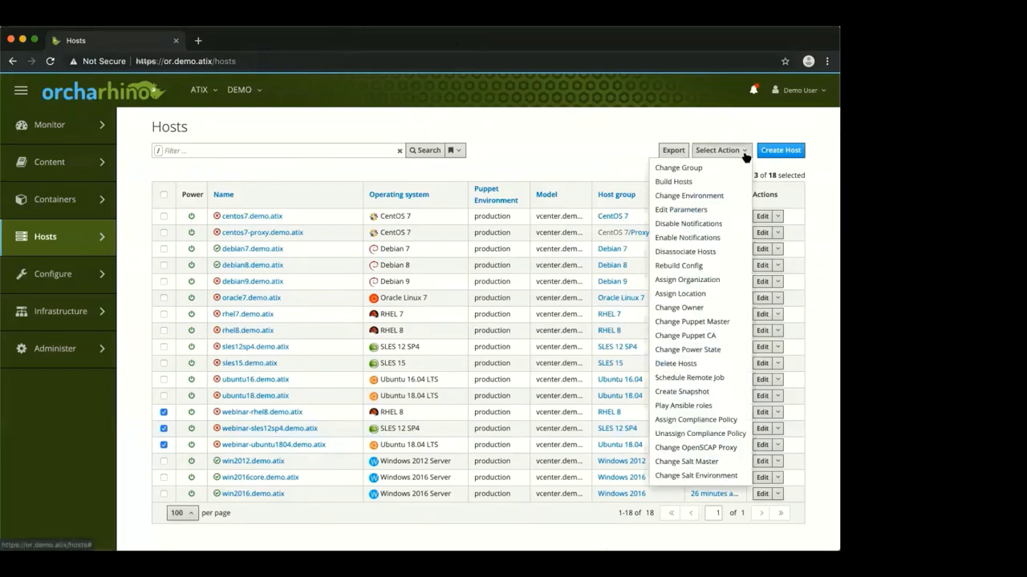
left_click(715, 405)
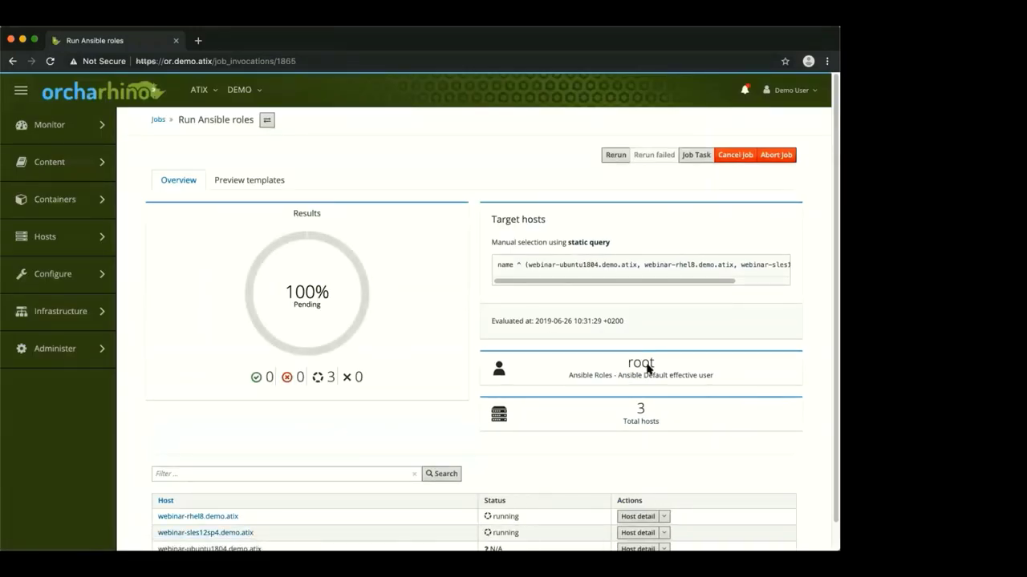
Expand the rendered playbooks for webinar-rhel8, webinar-sles12sp4 and webinar-ubuntu1804, then confirm 100% success in the overview
left_click(253, 182)
left_click(188, 268)
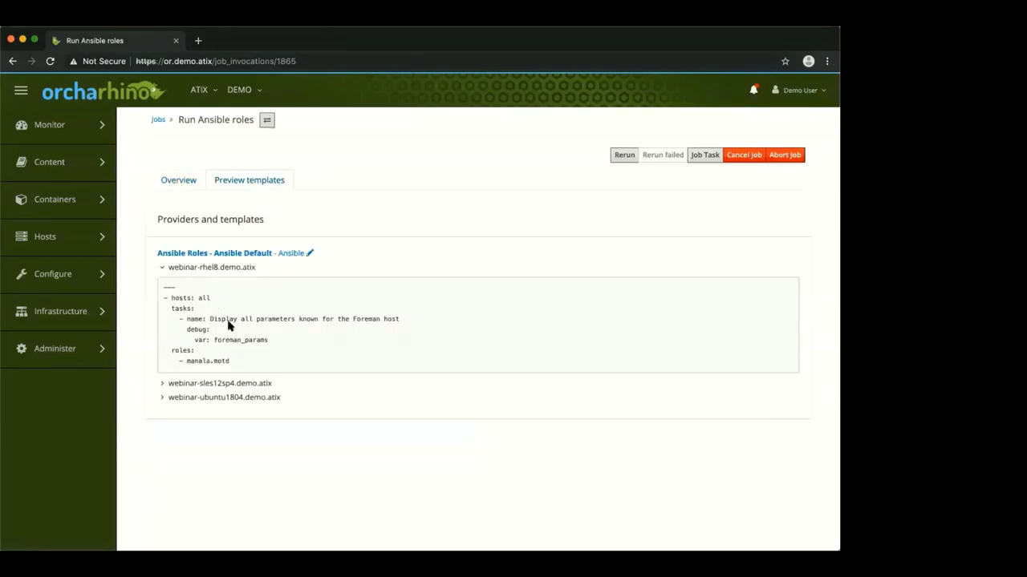
left_click(231, 384)
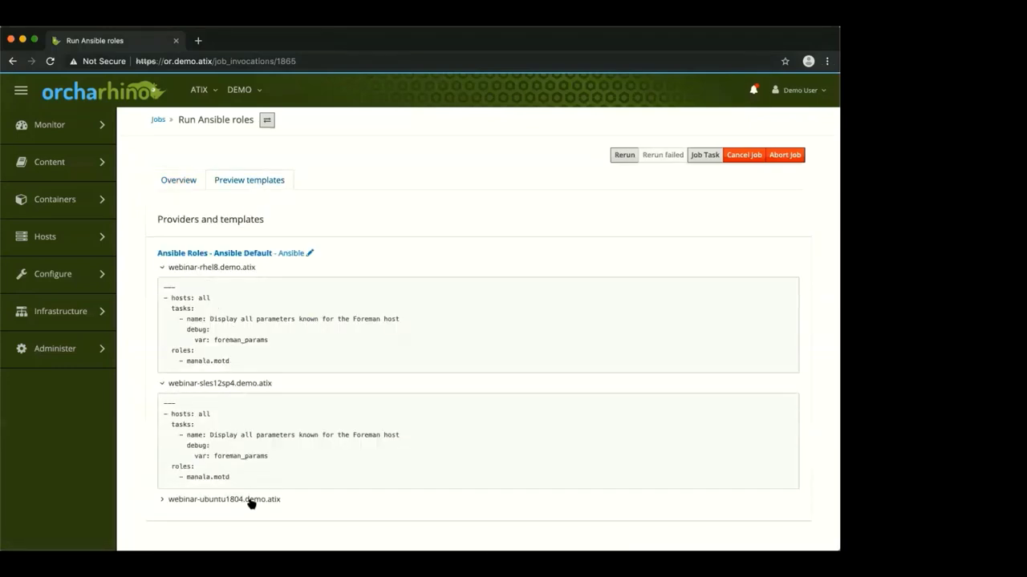
left_click(250, 501)
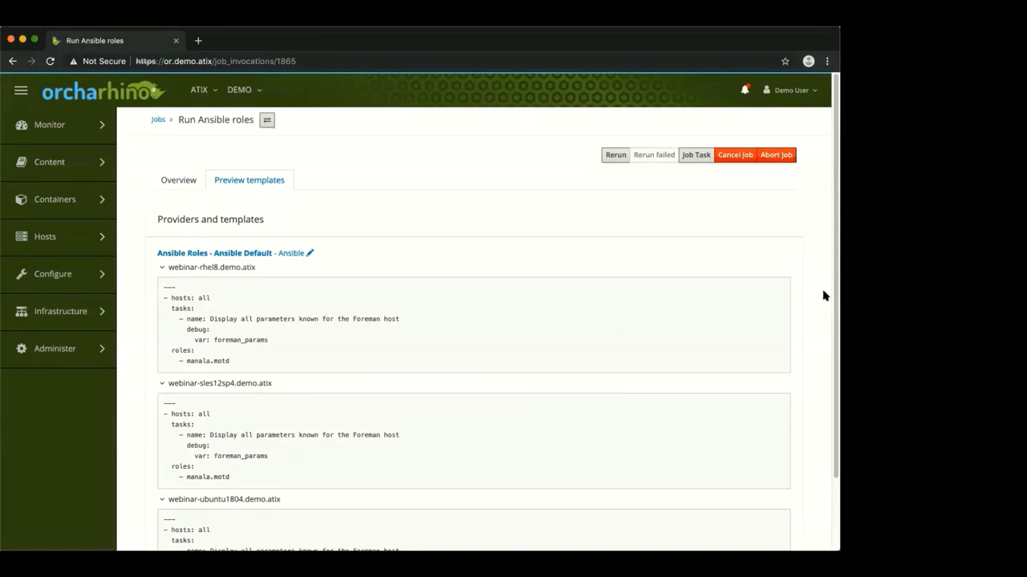
scroll(822, 298, "down", 1)
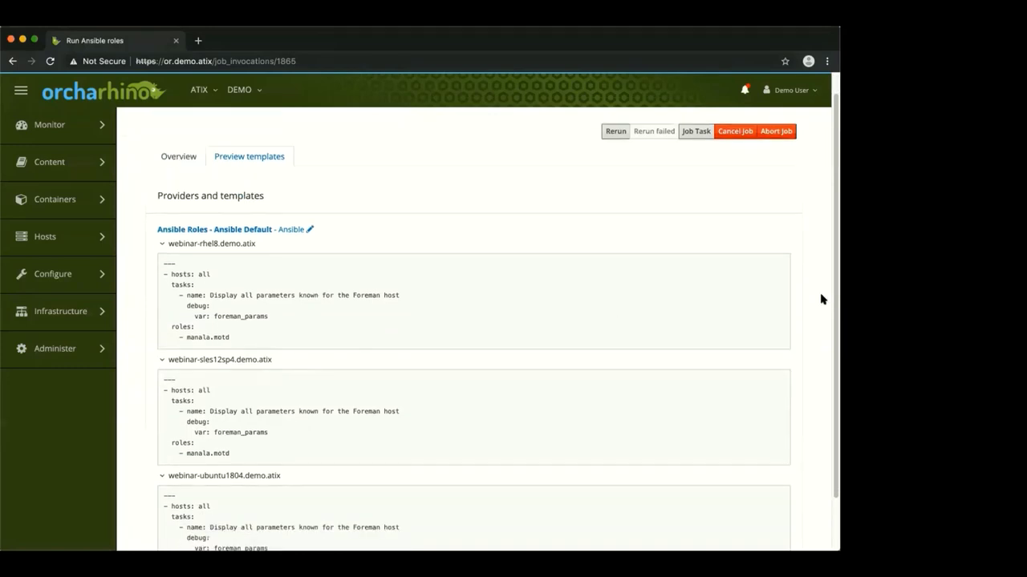
scroll(823, 296, "up", 1)
left_click(177, 180)
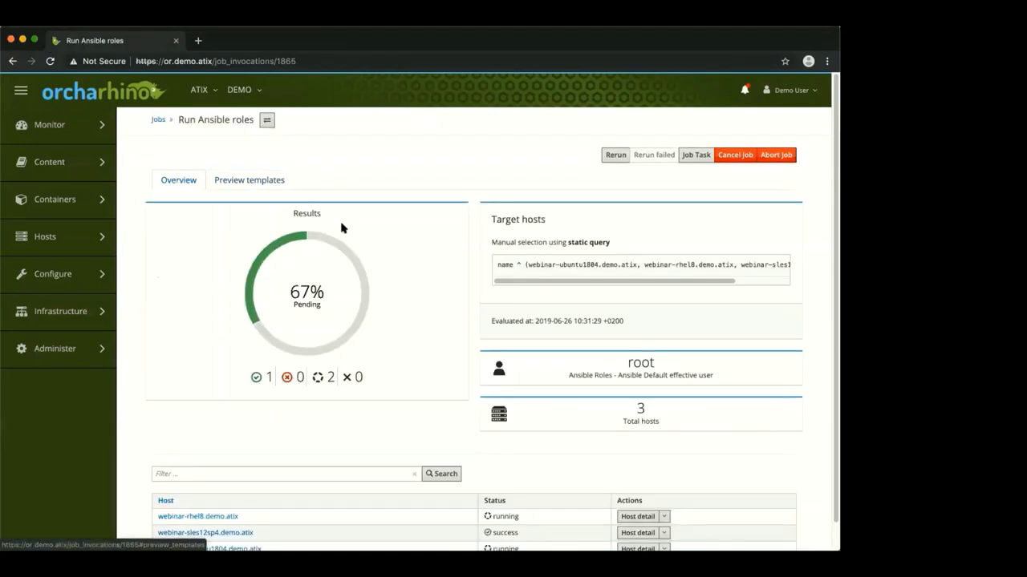
mouse_move(306, 313)
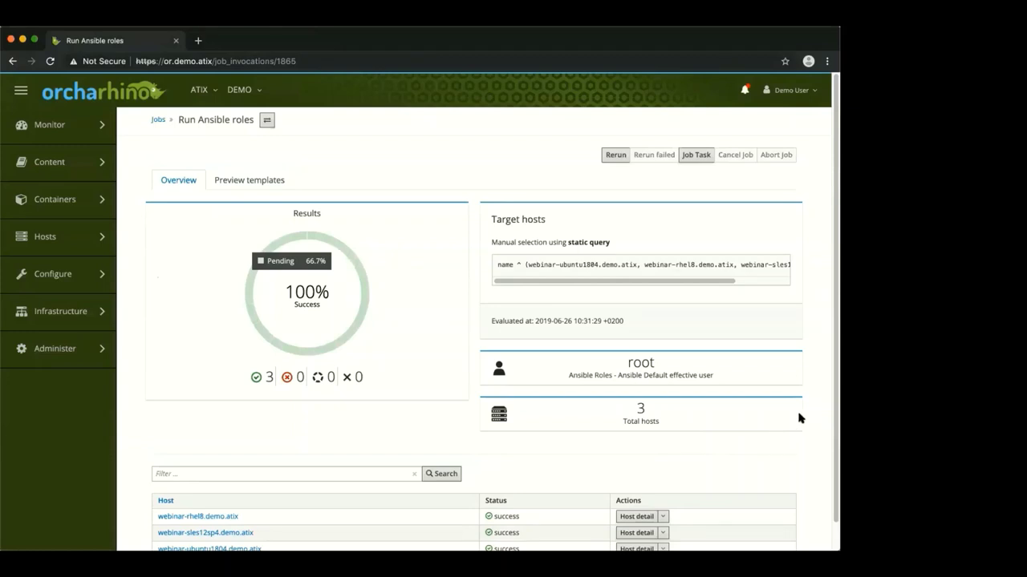
left_click(246, 181)
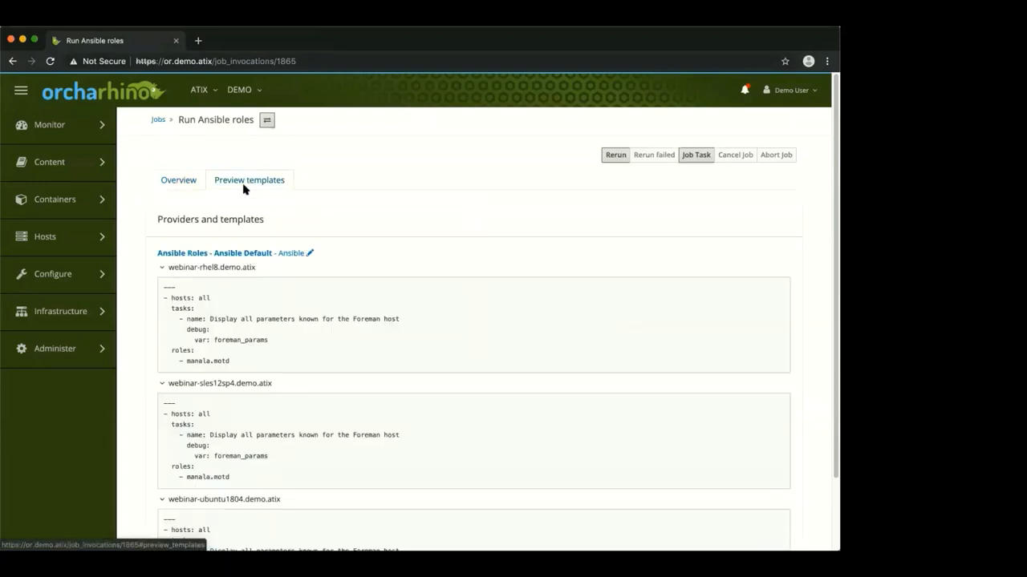
left_click(169, 180)
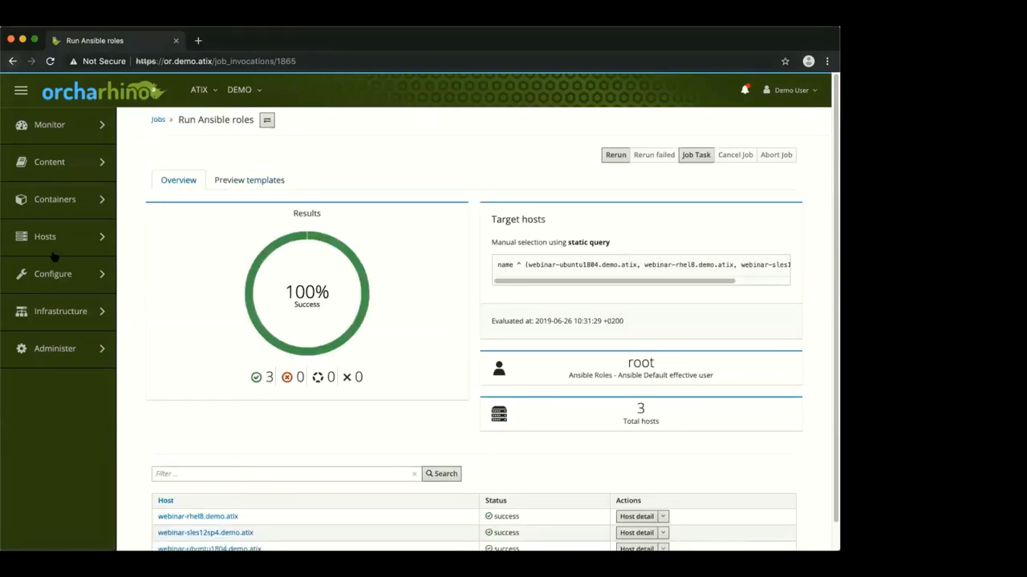
From All Hosts, start scheduling a remote job on the selected webinar hosts
mouse_move(50, 241)
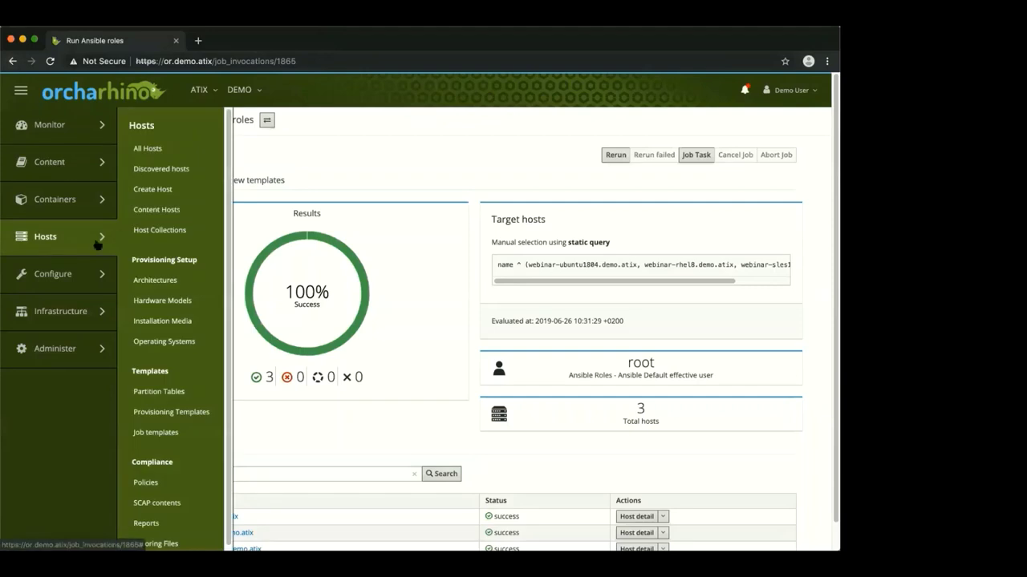
left_click(140, 149)
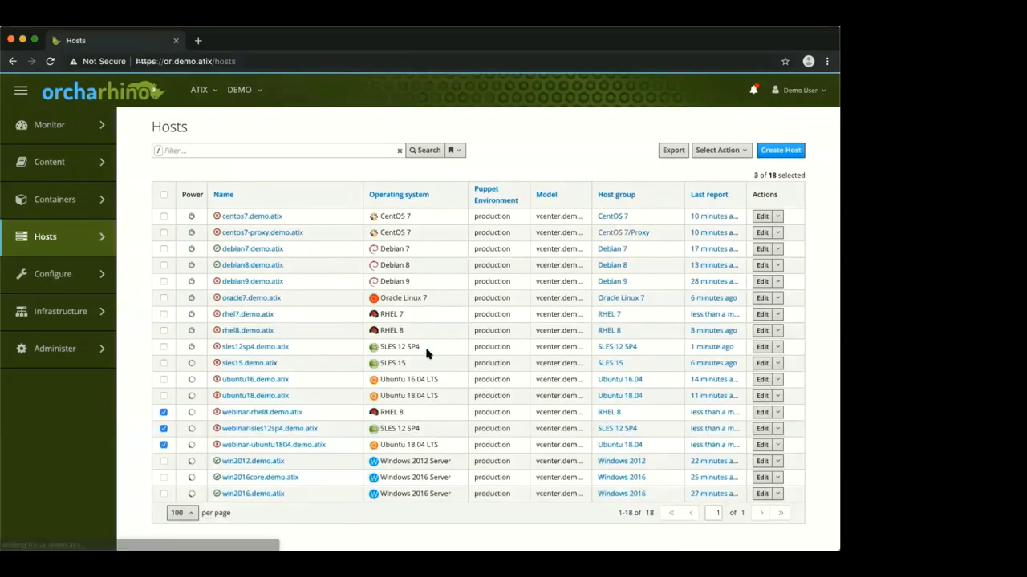
left_click(746, 153)
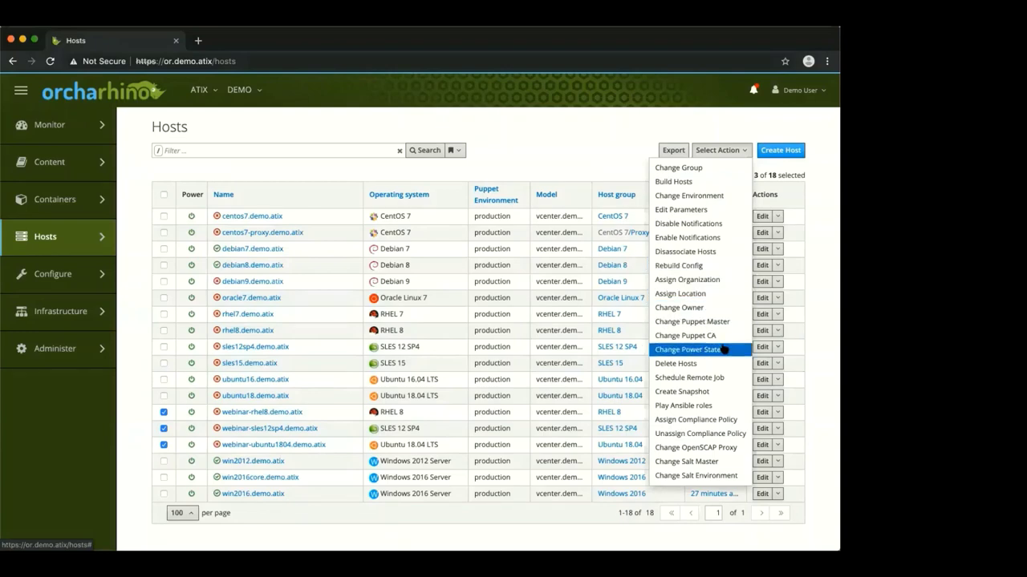
left_click(712, 382)
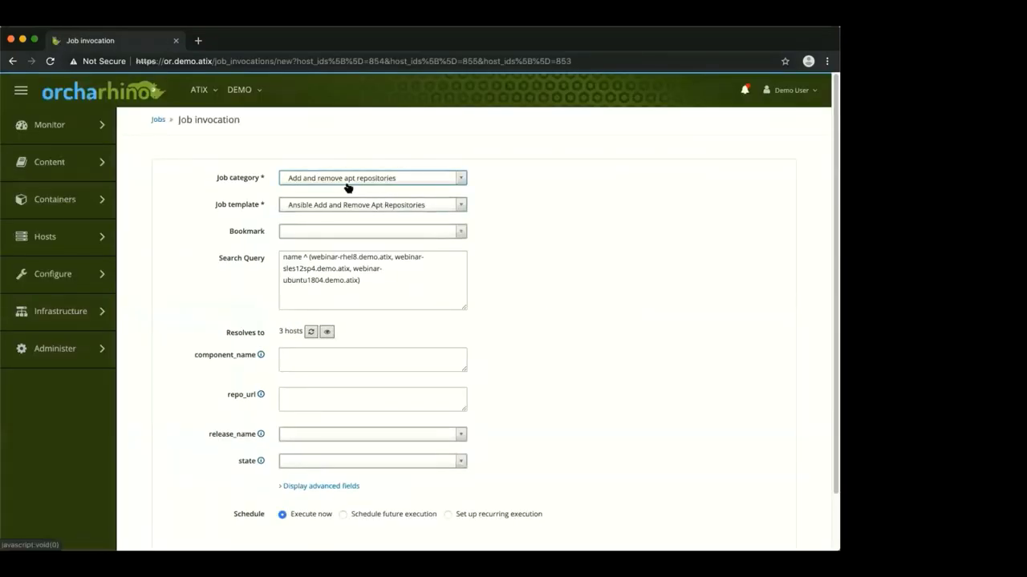
Set the job category to Commands with the command cat /etc/motd and submit it
left_click(340, 177)
scroll(357, 250, "down", 5)
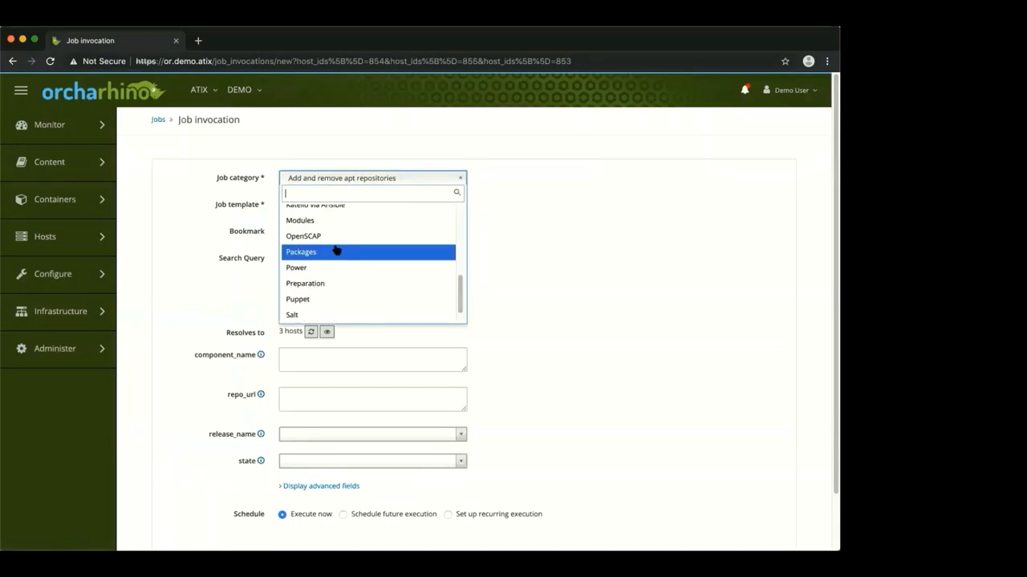
scroll(339, 252, "up", 2)
scroll(335, 244, "down", 3)
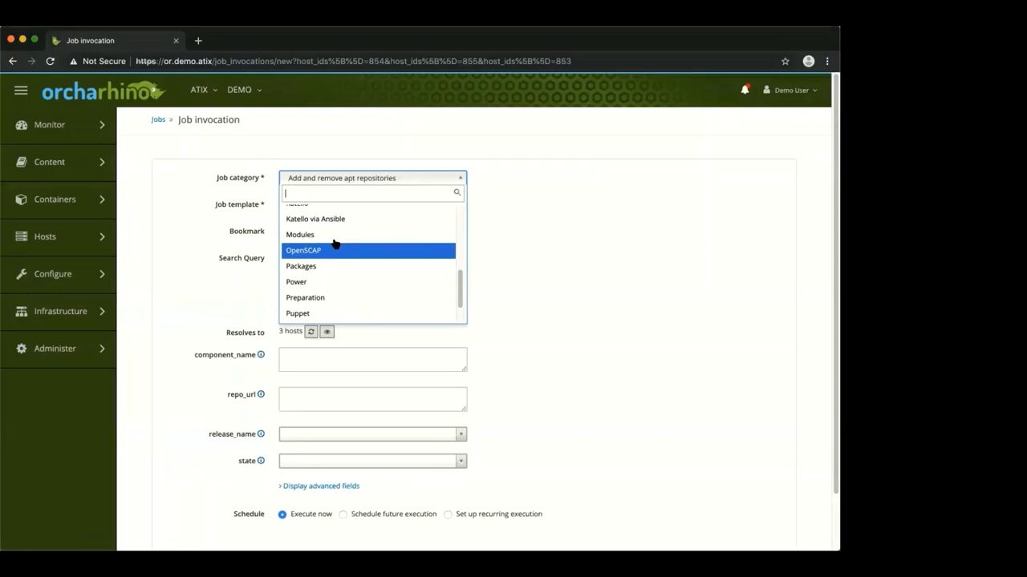
scroll(335, 243, "up", 5)
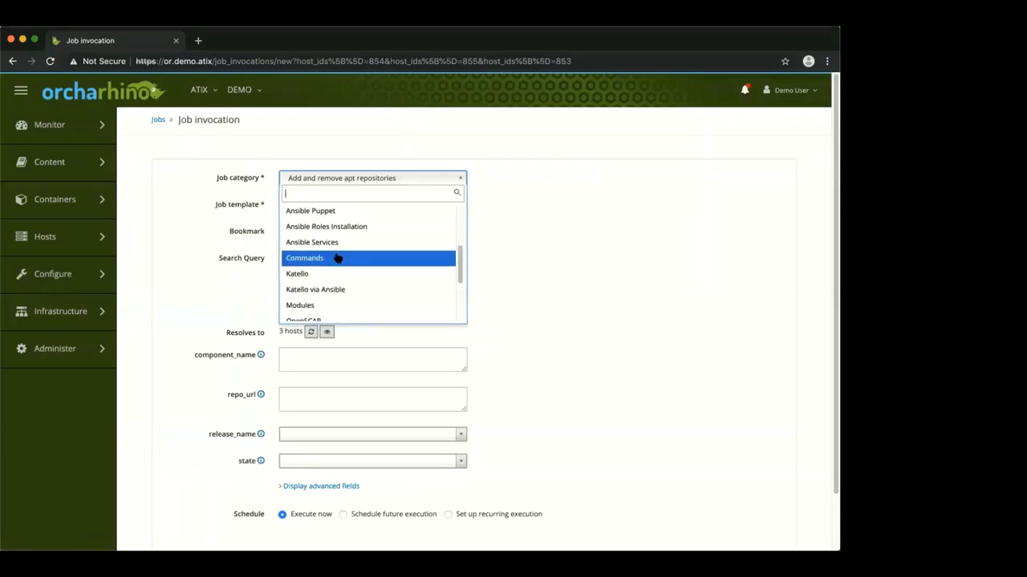
left_click(337, 258)
left_click(339, 363)
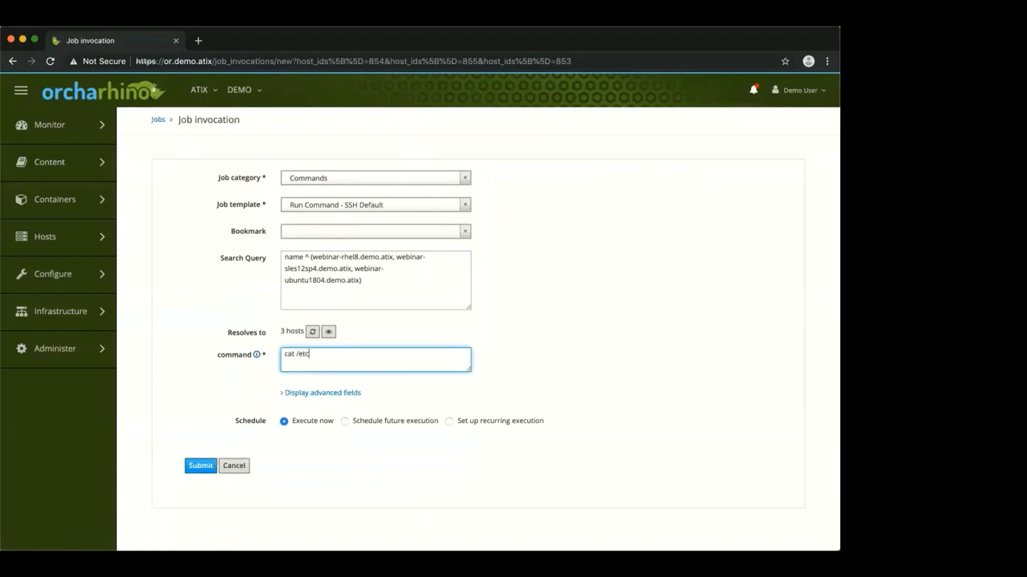
type("cat /etc/motd")
left_click(202, 466)
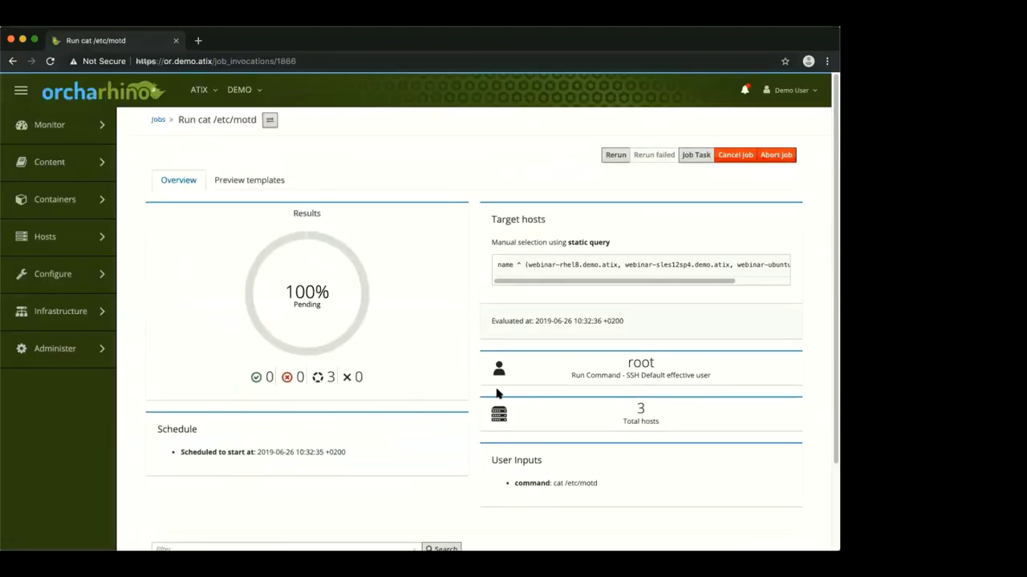
Check the webinar-rhel8 motd output, then return to the Run cat /etc/motd overview
scroll(481, 401, "down", 1)
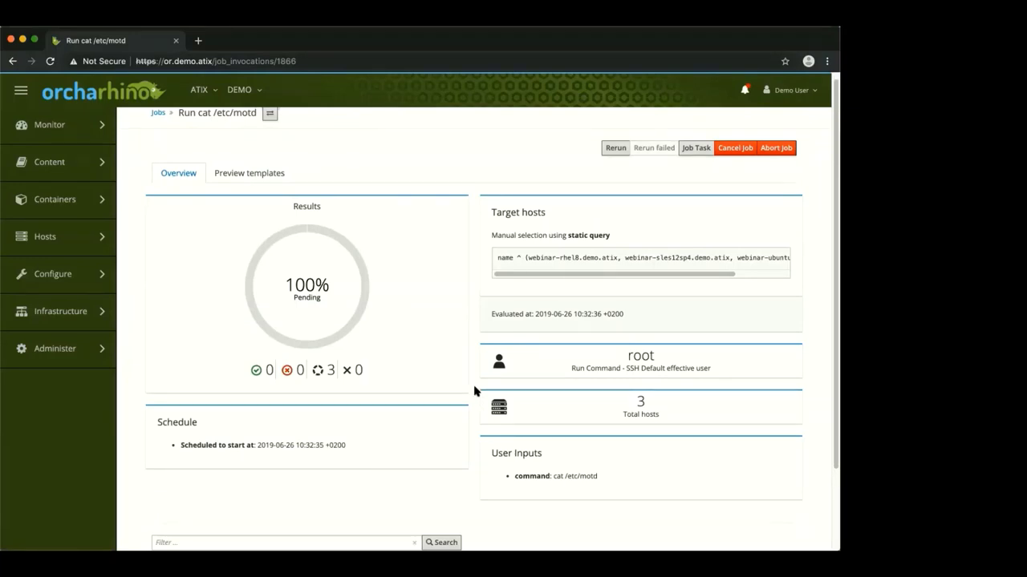
scroll(473, 391, "down", 3)
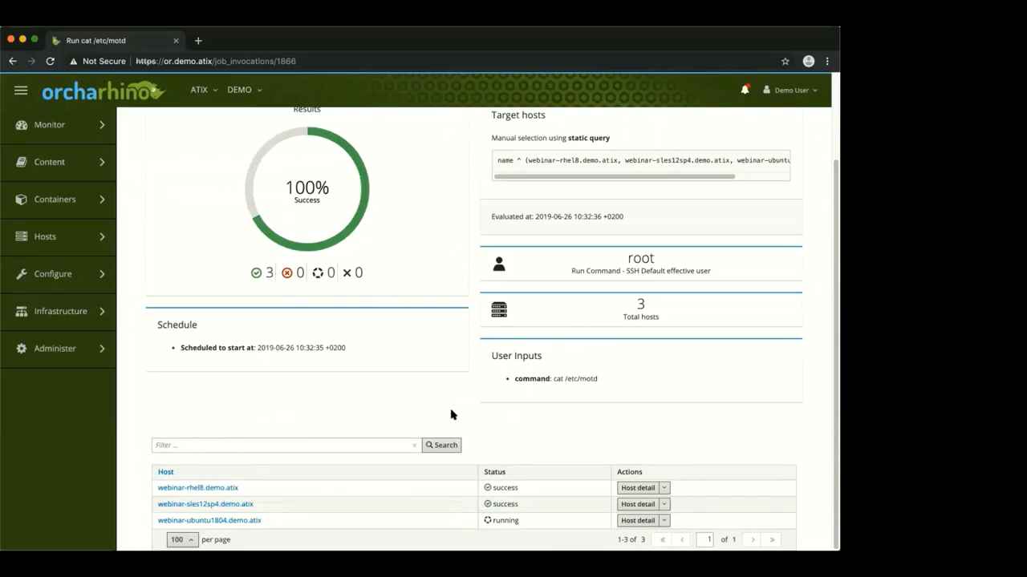
left_click(215, 490, "super")
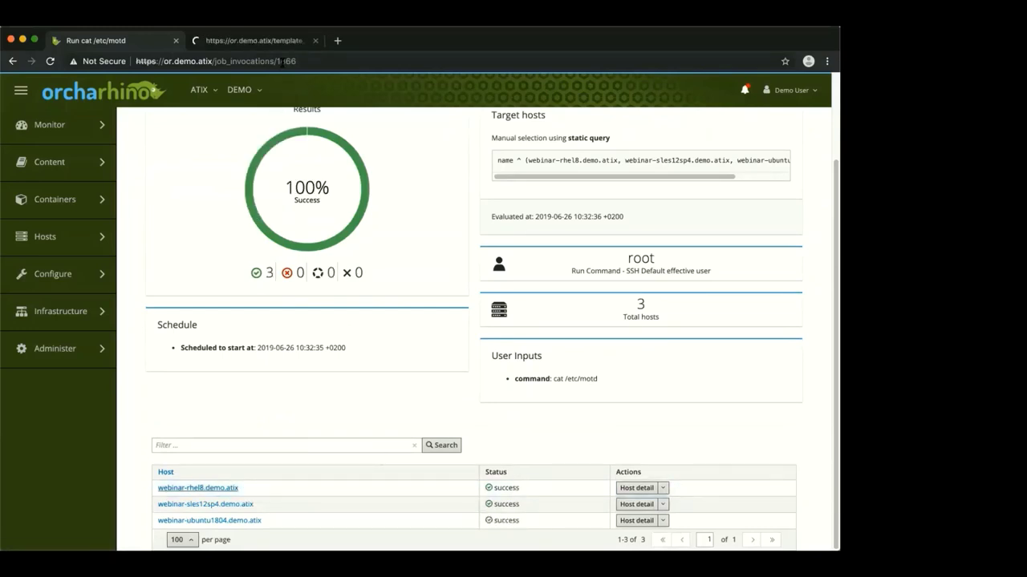
left_click(273, 47)
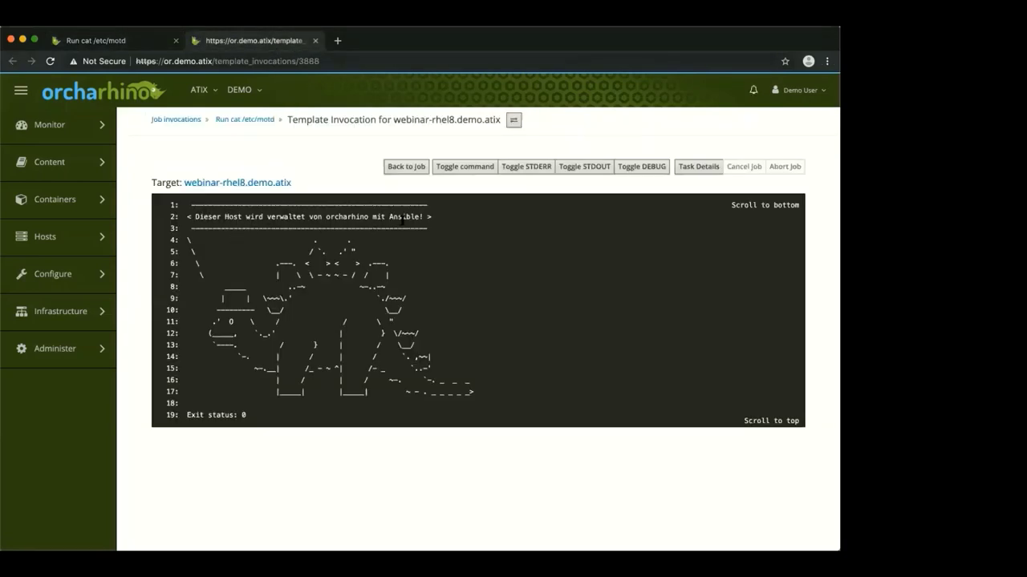
left_click(124, 46)
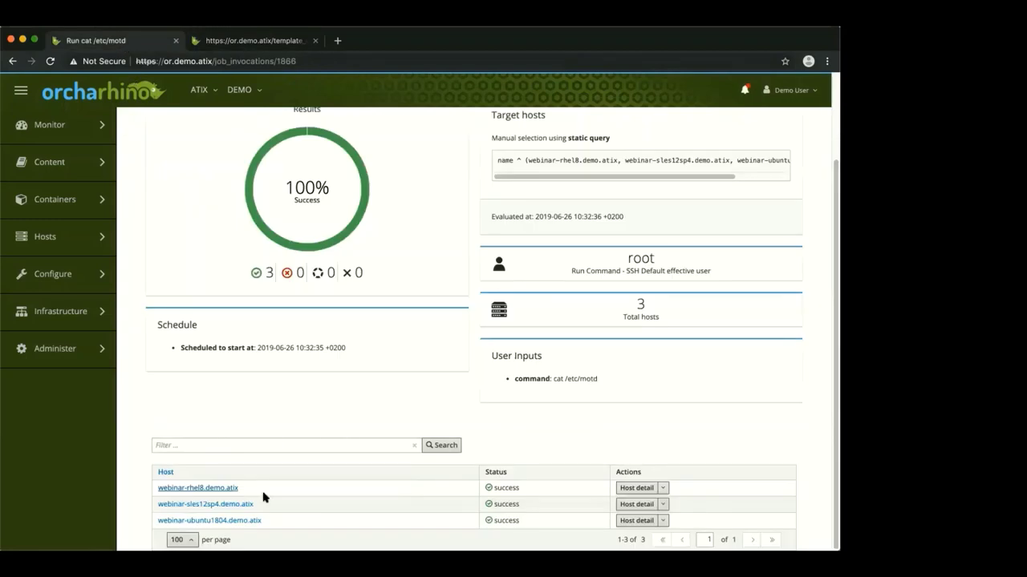
View the webinar-sles12sp4 and webinar-ubuntu1804 motd outputs in new tabs, then close both
left_click(245, 505, "super")
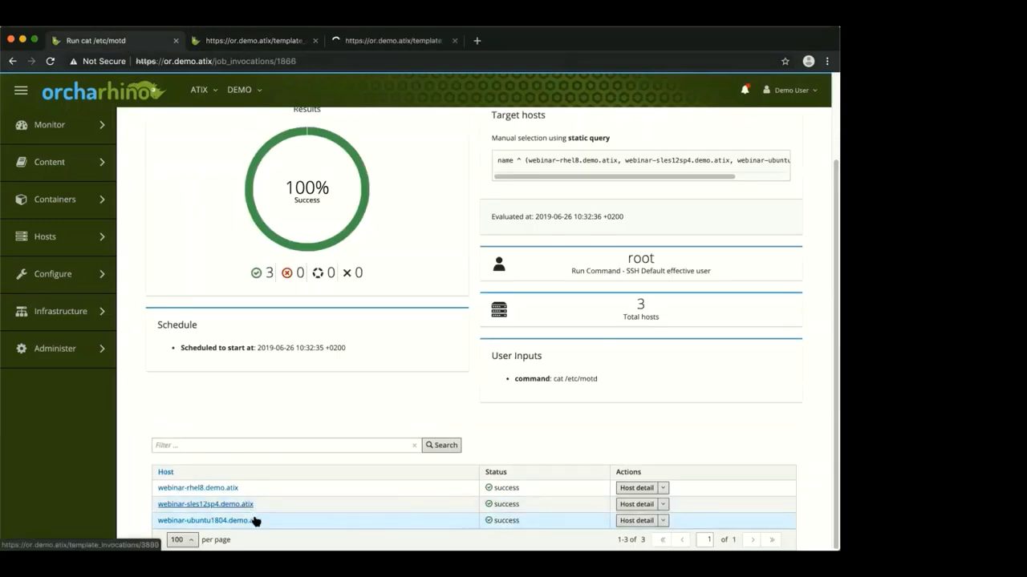
left_click(251, 521, "super")
left_click(395, 42)
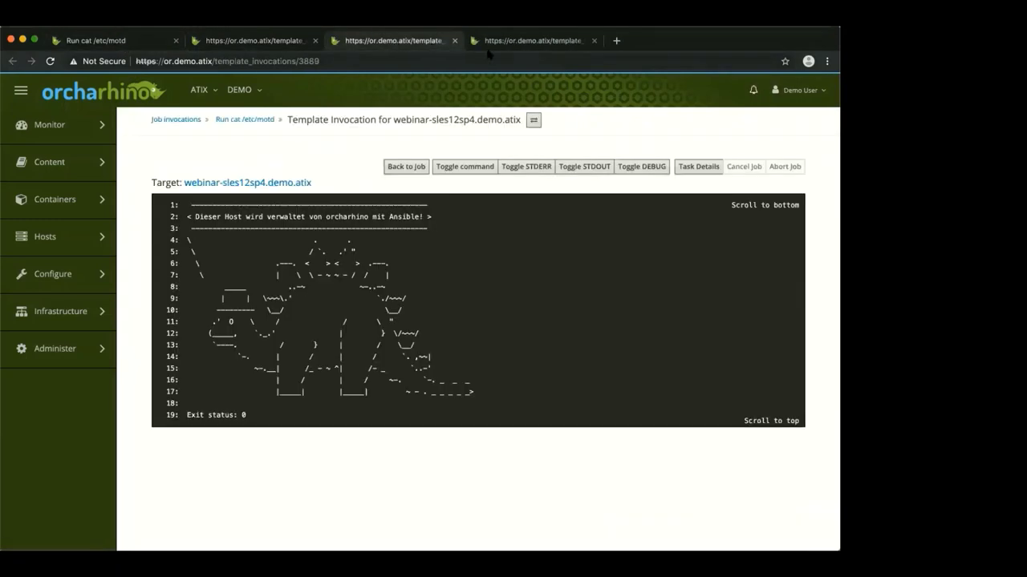
left_click(512, 43)
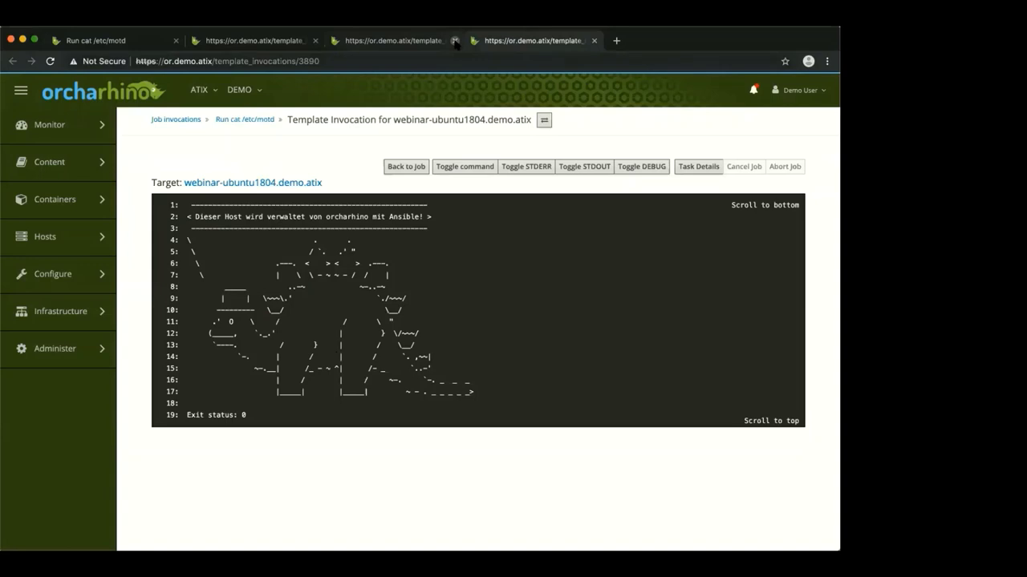
key("super+w")
left_click(315, 41)
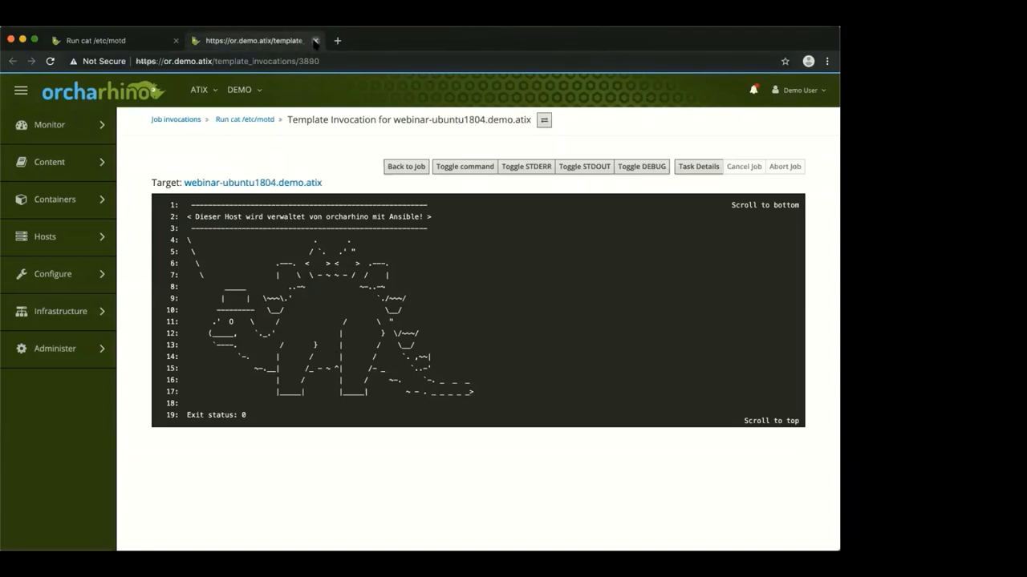
left_click(315, 41)
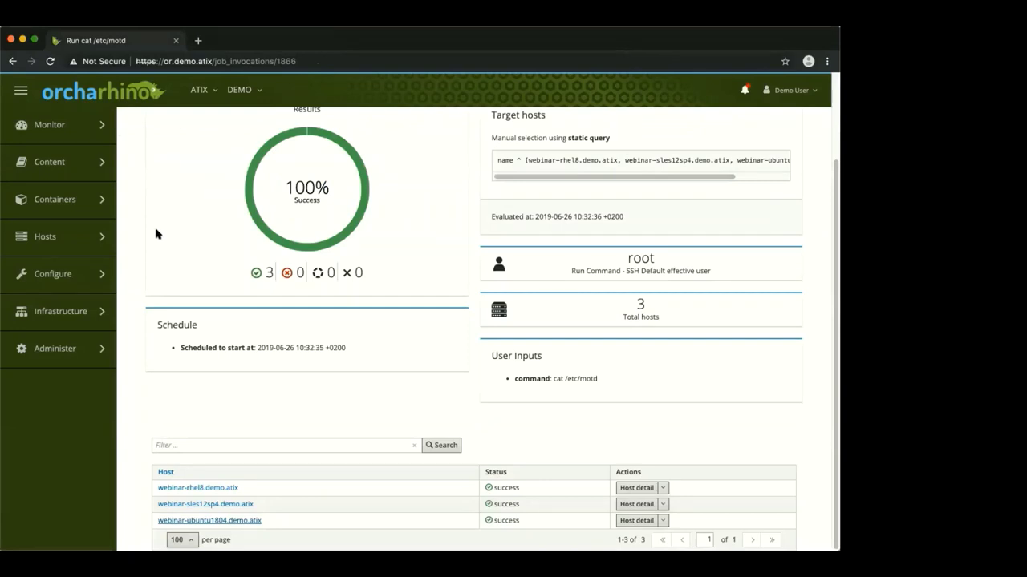
mouse_move(109, 271)
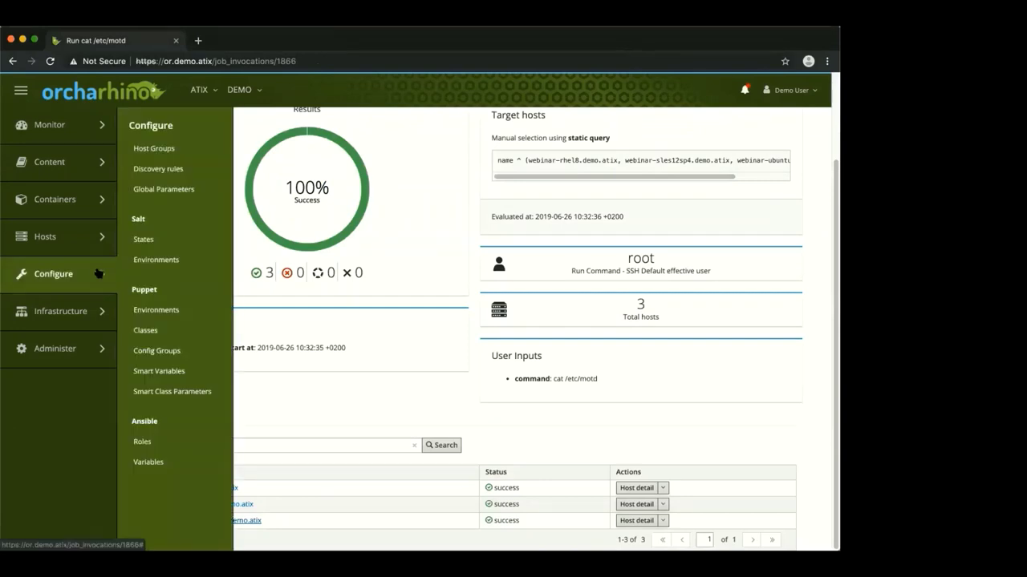
In manala_motd_template, change the RHEL 8 host group matcher value to template/dragon.j2
left_click(146, 463)
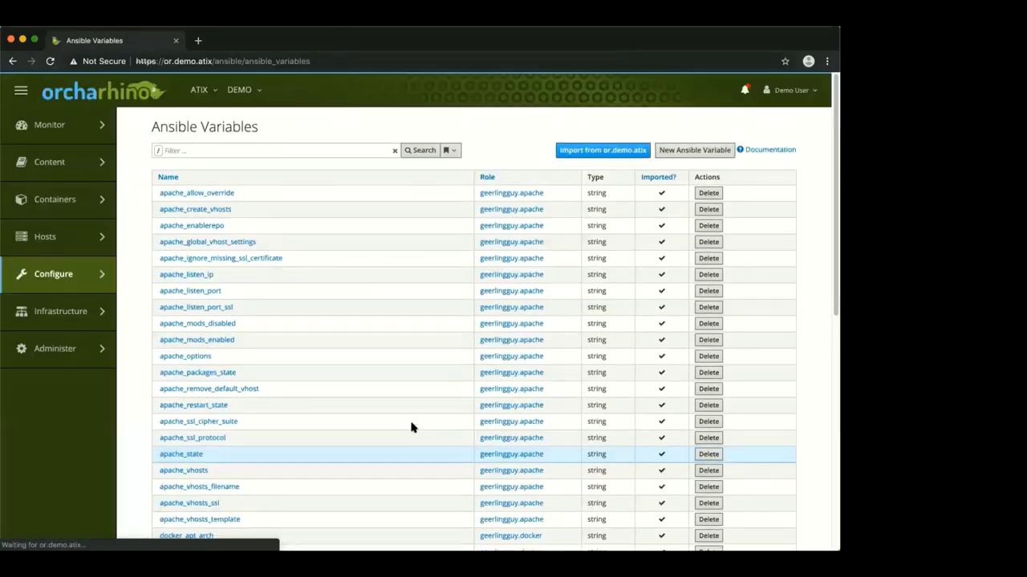
scroll(409, 426, "down", 5)
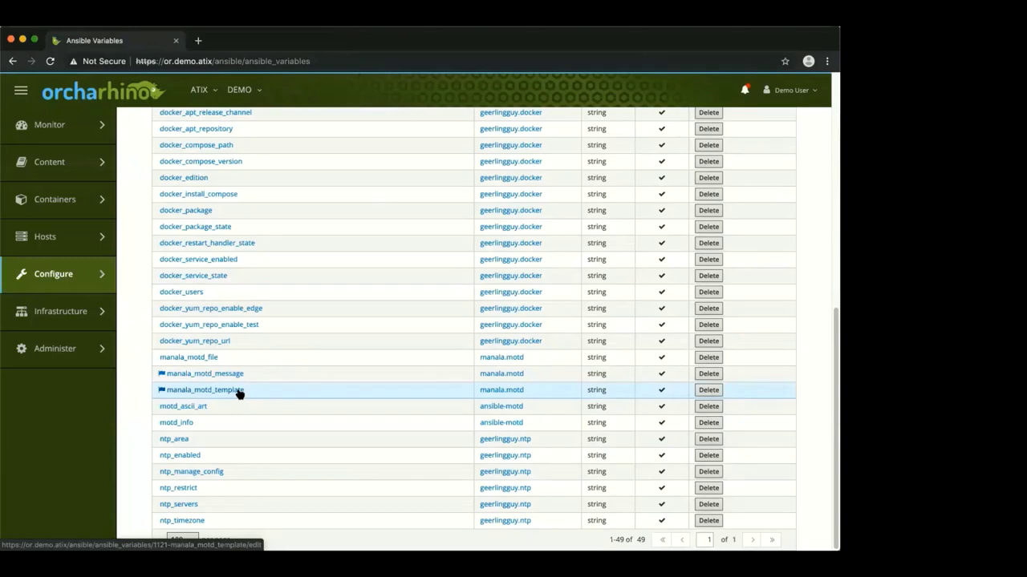
left_click(239, 391)
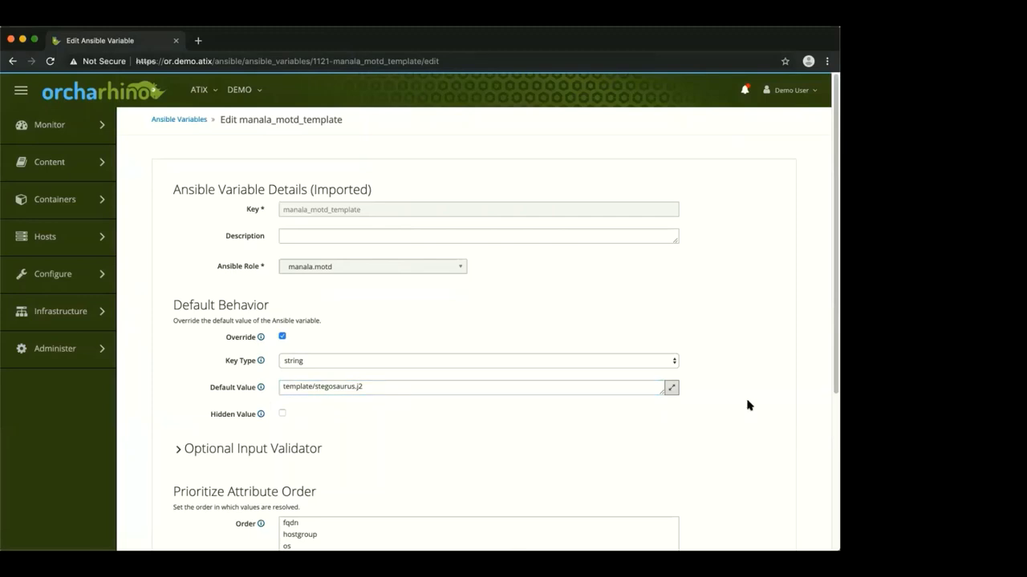
scroll(741, 406, "down", 5)
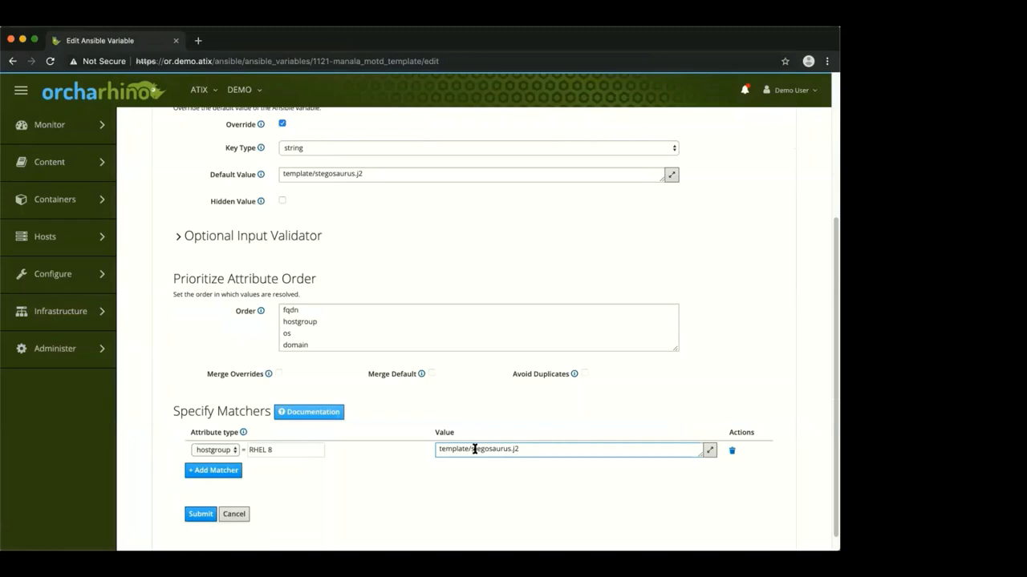
left_click_drag(472, 448, 501, 446)
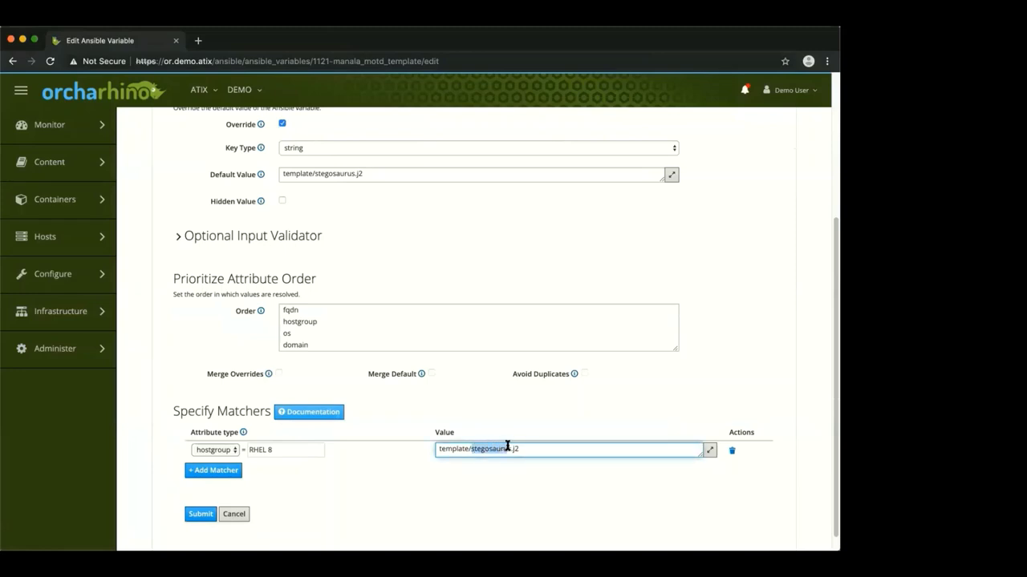
type("d")
key("BackSpace")
Add an fqdn matcher for sles12sp4.demo.atix using template/rhino.j2 and submit the variable
left_click(213, 472)
left_click(215, 468)
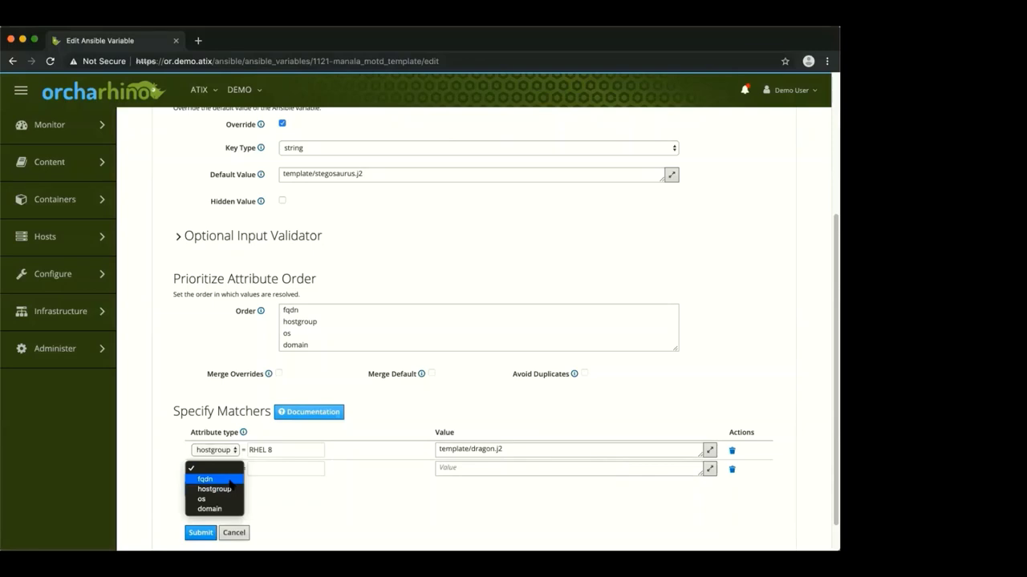
left_click(230, 480)
left_click(270, 470)
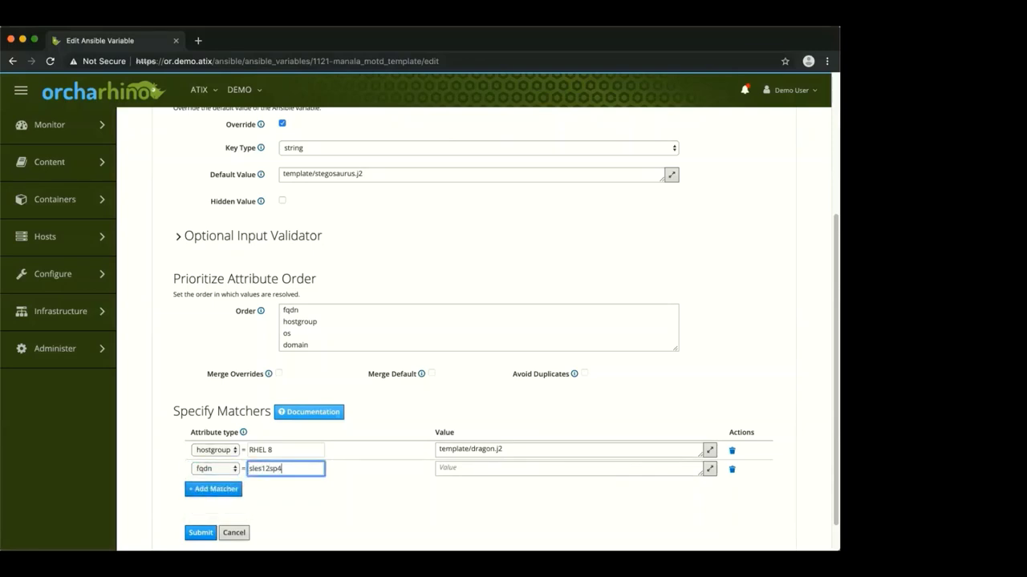
type("sles12sp4.demo.atix")
left_click_drag(506, 449, 431, 453)
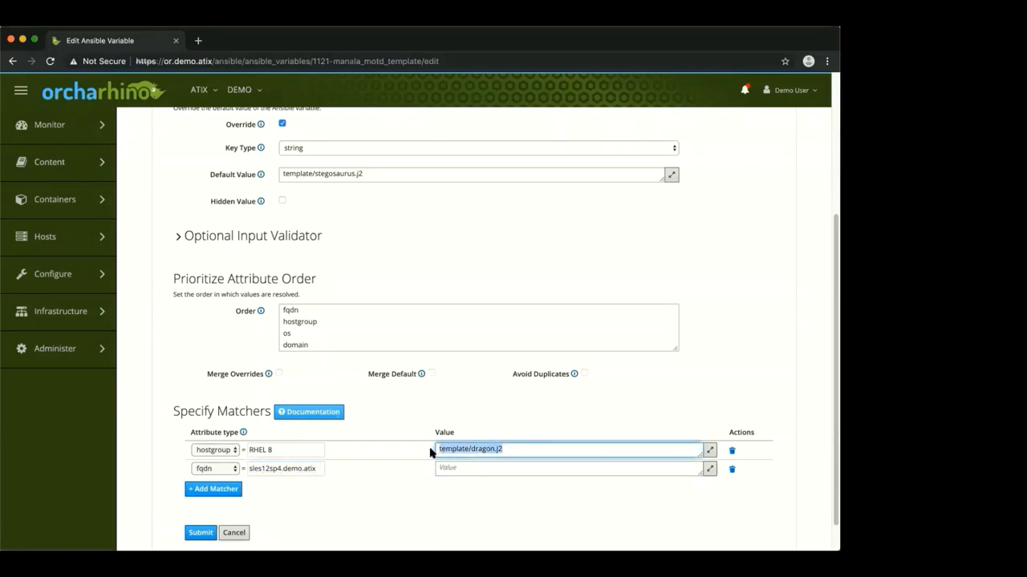
key("ctrl+c")
left_click(463, 468)
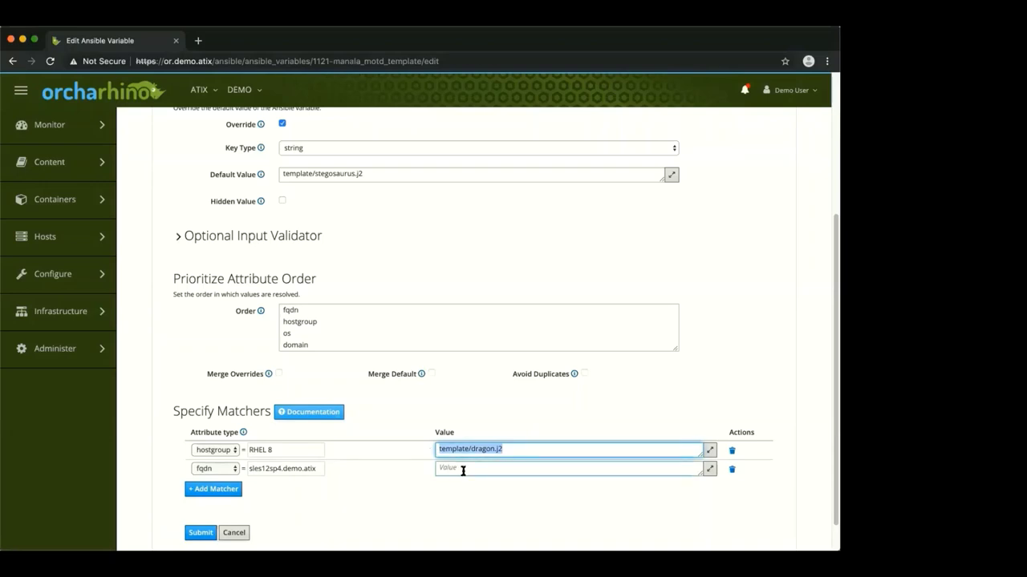
key("ctrl+v")
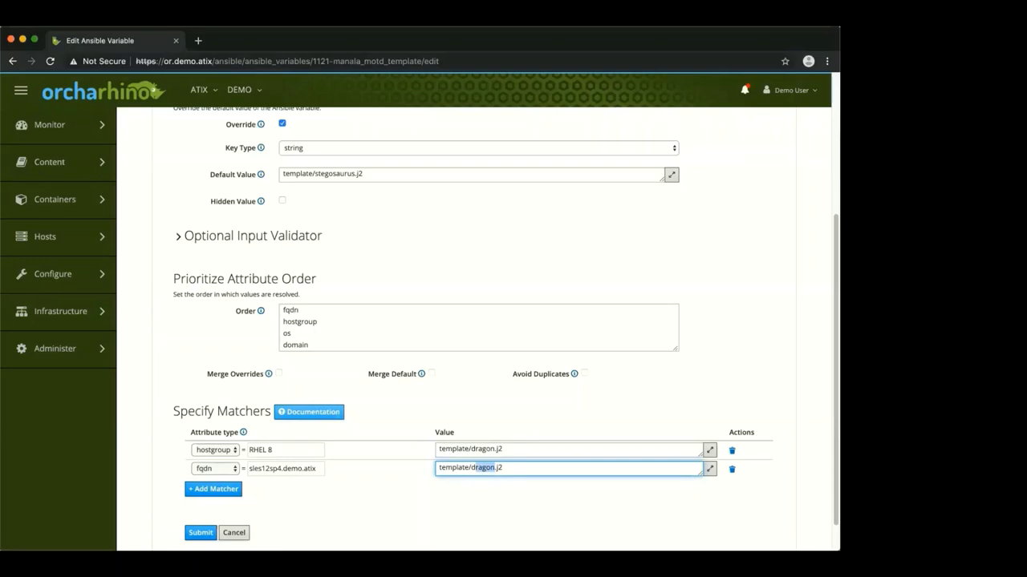
type("rhino")
left_click(201, 533)
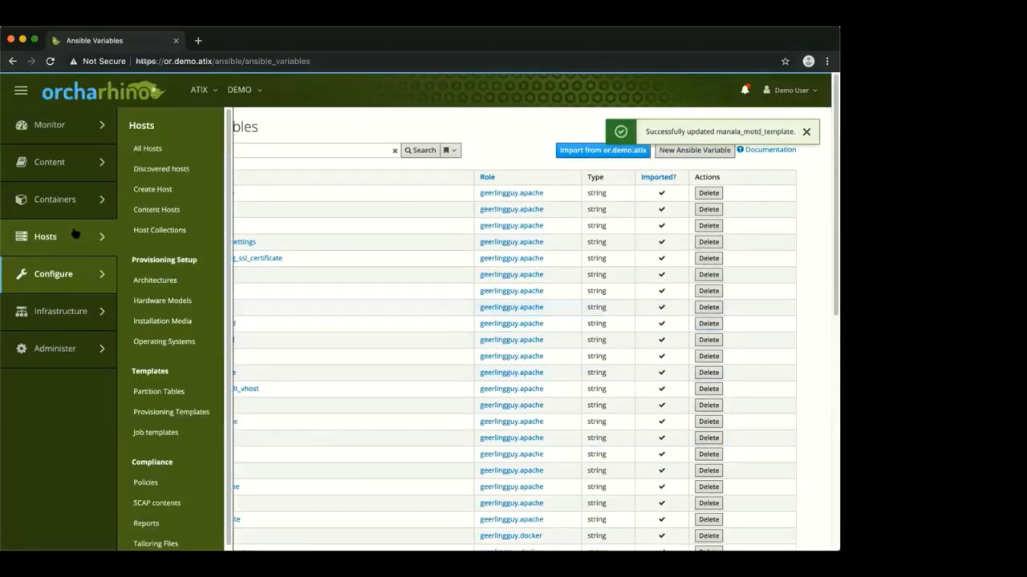
Play Ansible roles on webinar-rhel8 and webinar-sles12sp4, leaving webinar-ubuntu1804 unselected
left_click(147, 167)
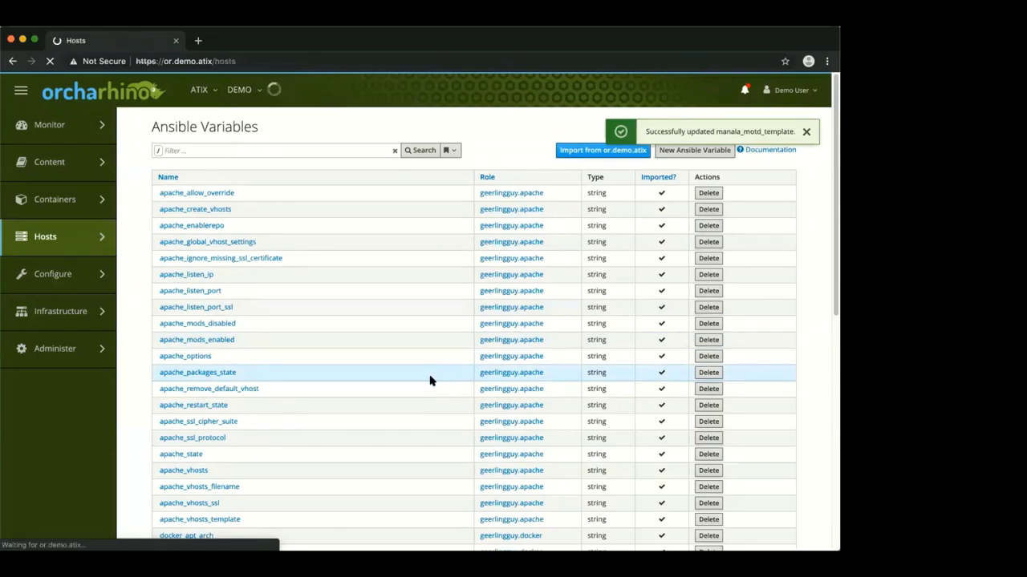
left_click(164, 444)
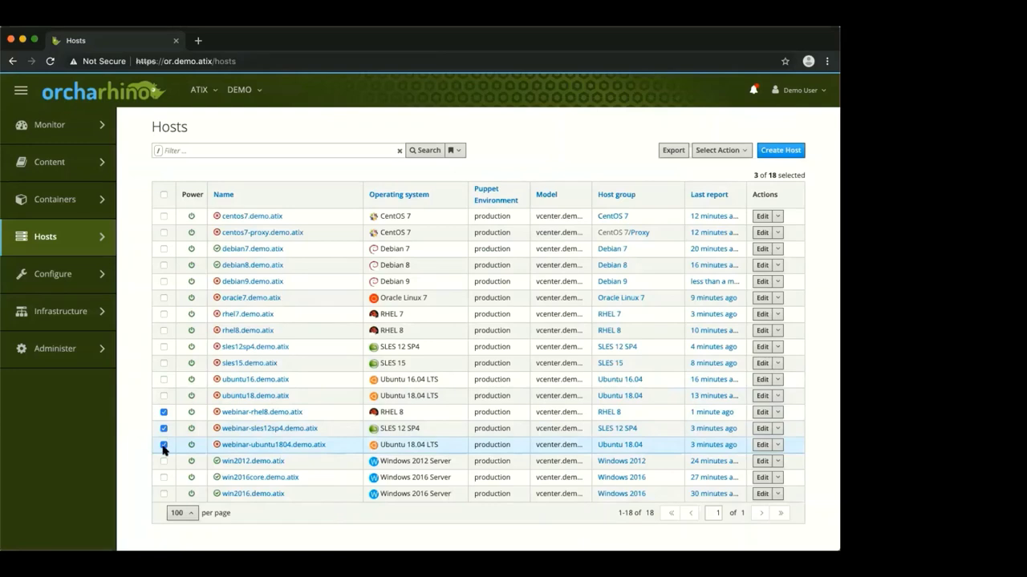
left_click(164, 446)
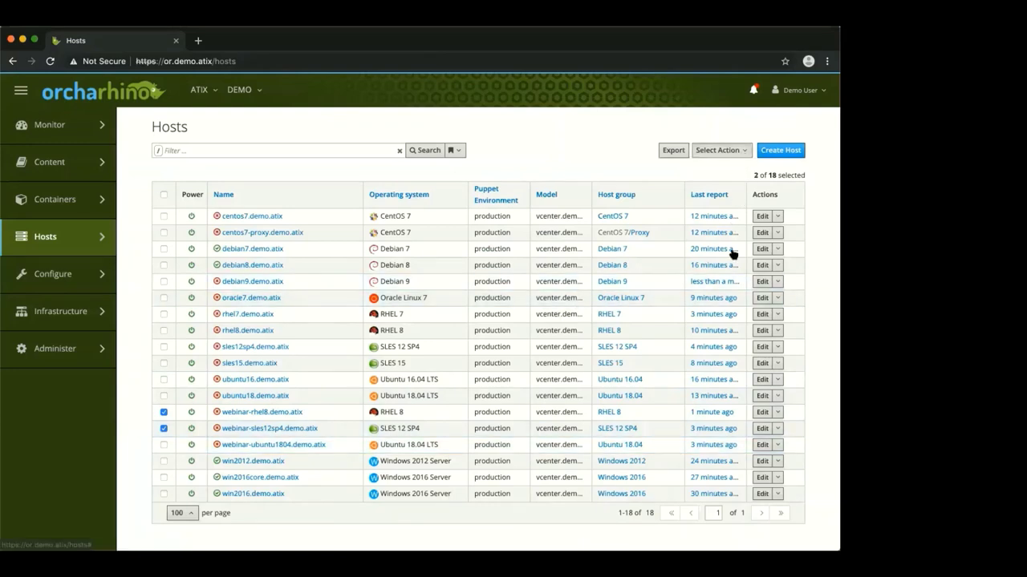
left_click(720, 150)
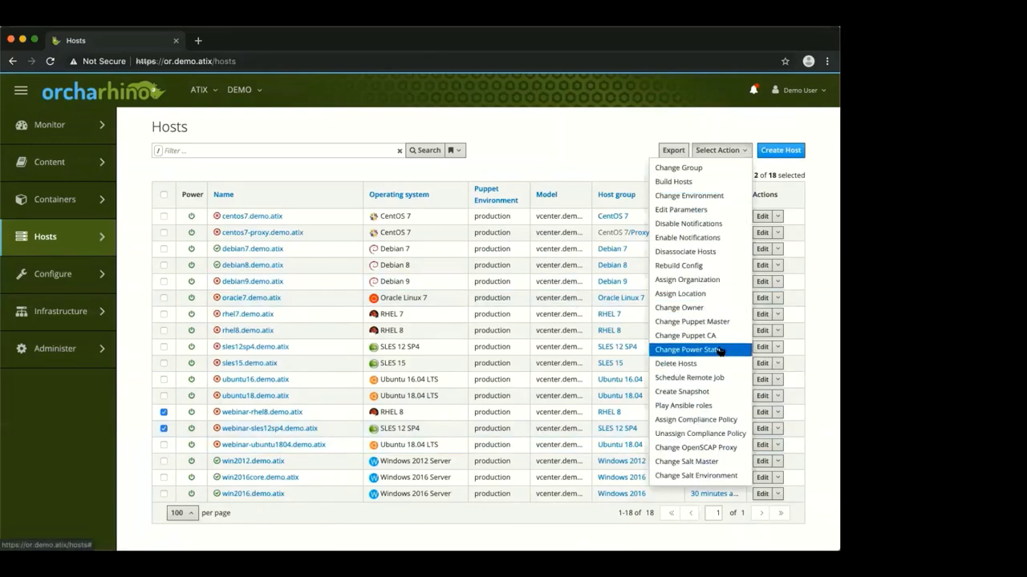
left_click(698, 406)
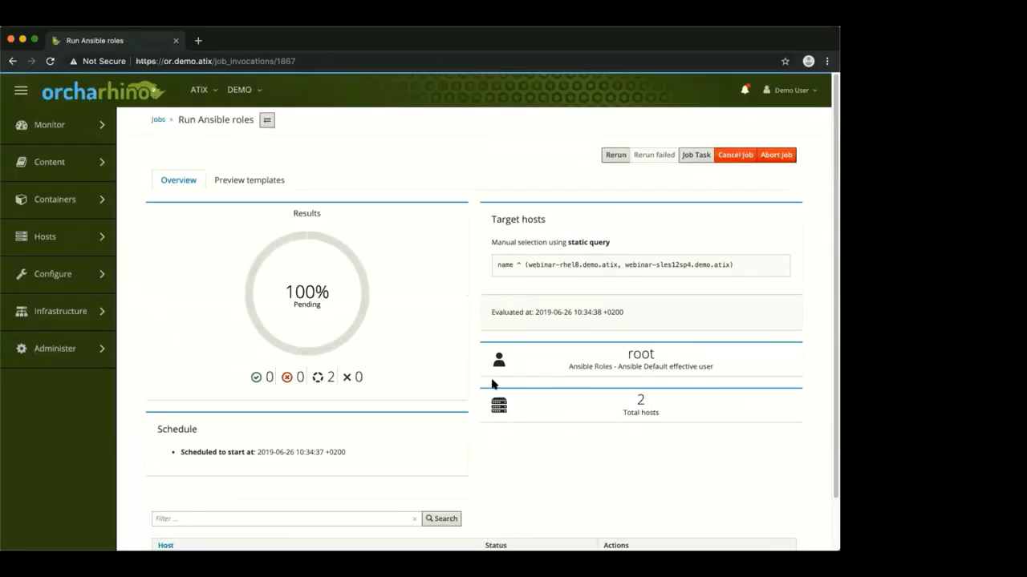
Review the webinar-rhel8 Ansible run output, then return to the job results
scroll(474, 361, "down", 1)
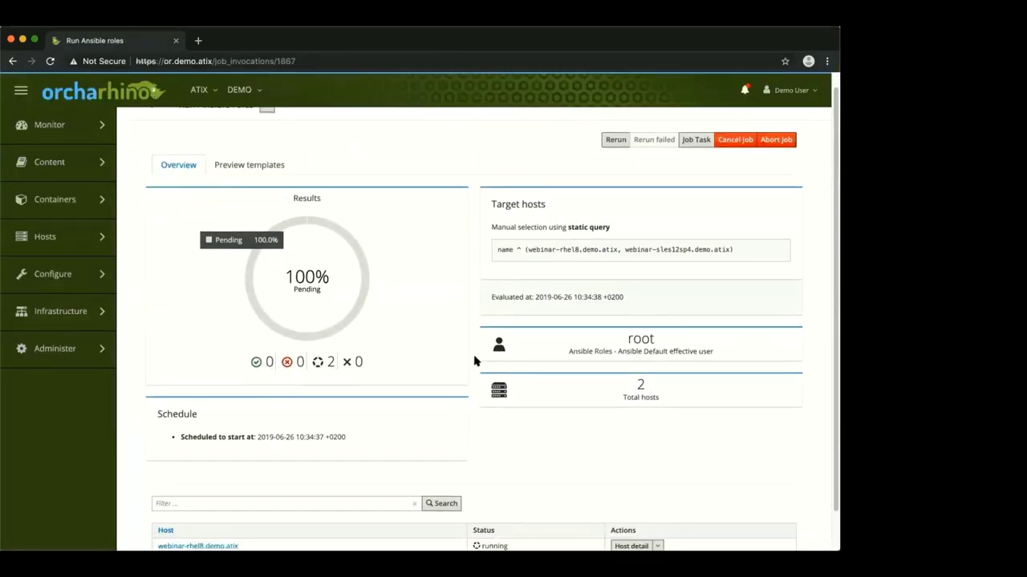
scroll(474, 361, "down", 2)
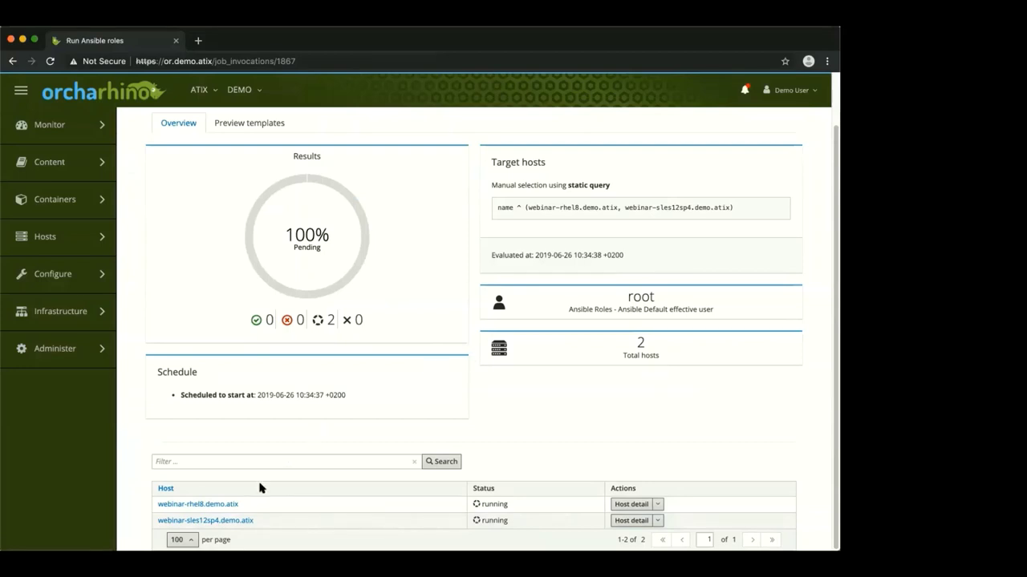
left_click(218, 505, "super")
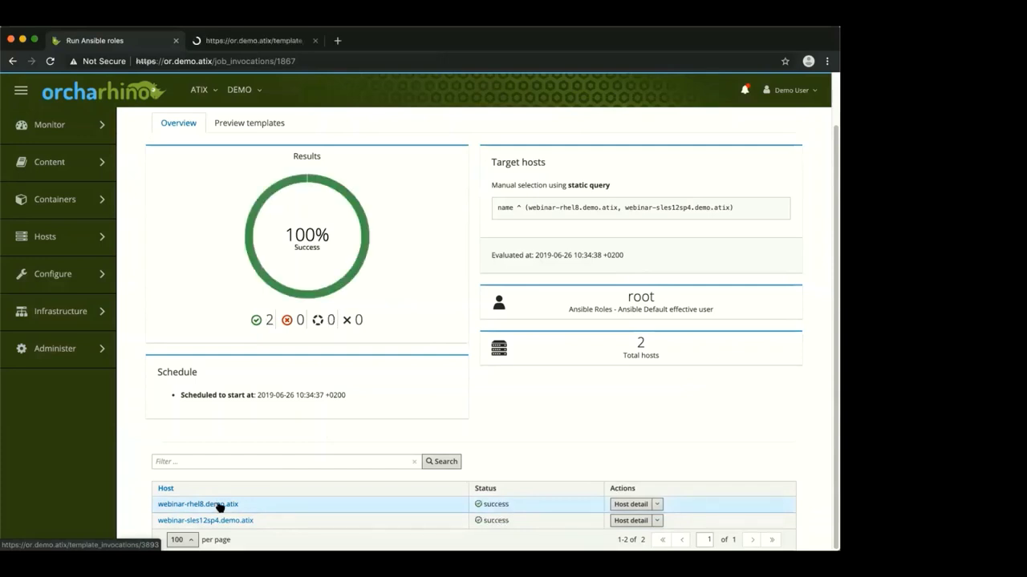
left_click(257, 40)
scroll(379, 335, "down", 3)
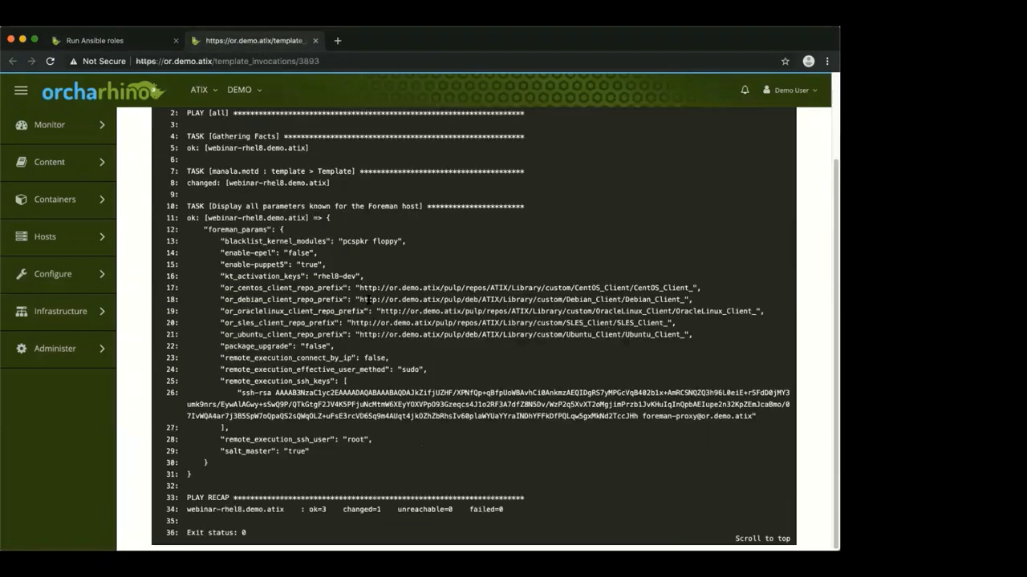
left_click(314, 41)
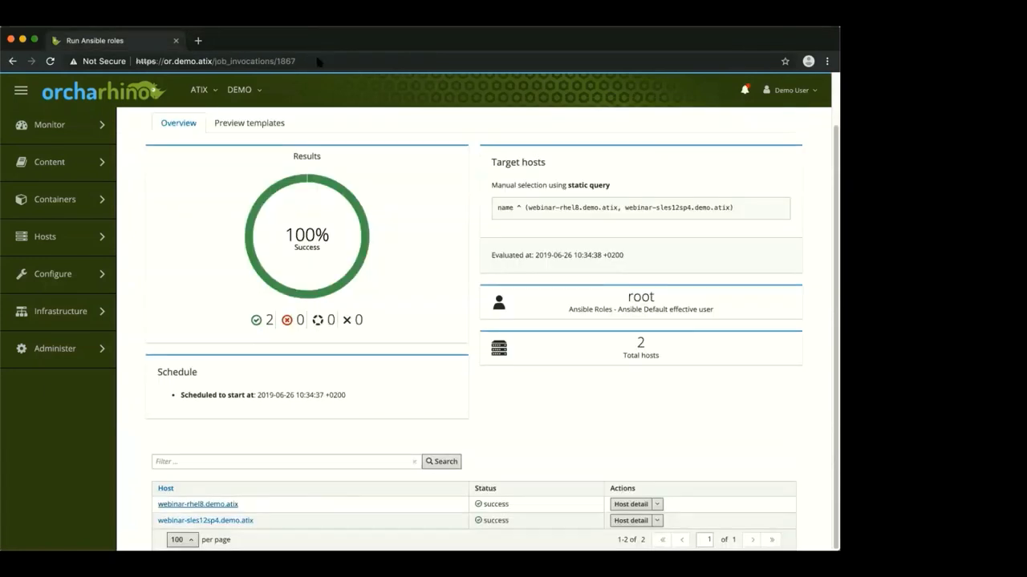
mouse_move(100, 233)
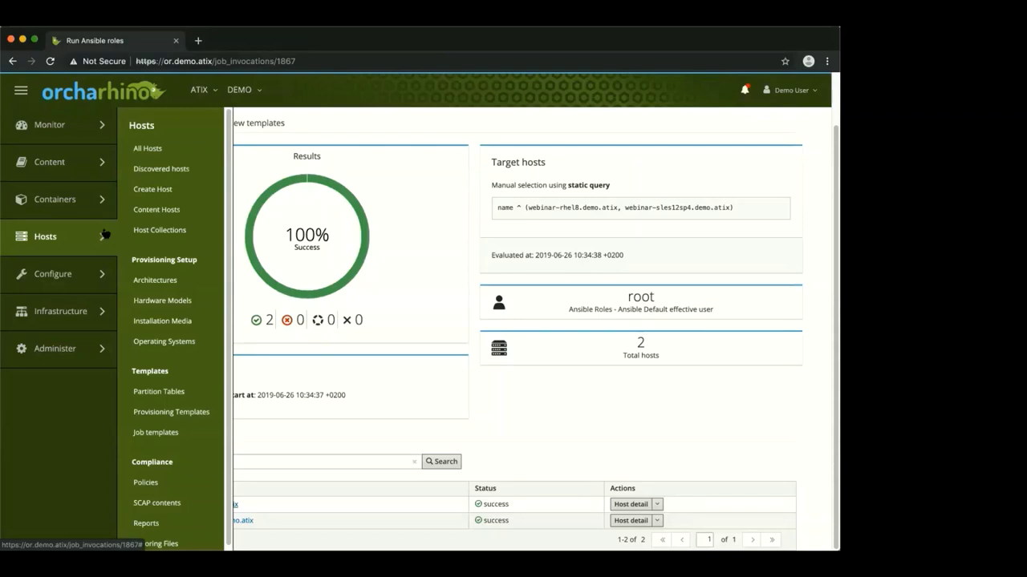
Run cat /etc/motd as a Commands remote job on webinar-rhel8 and webinar-sles12sp4
left_click(161, 168)
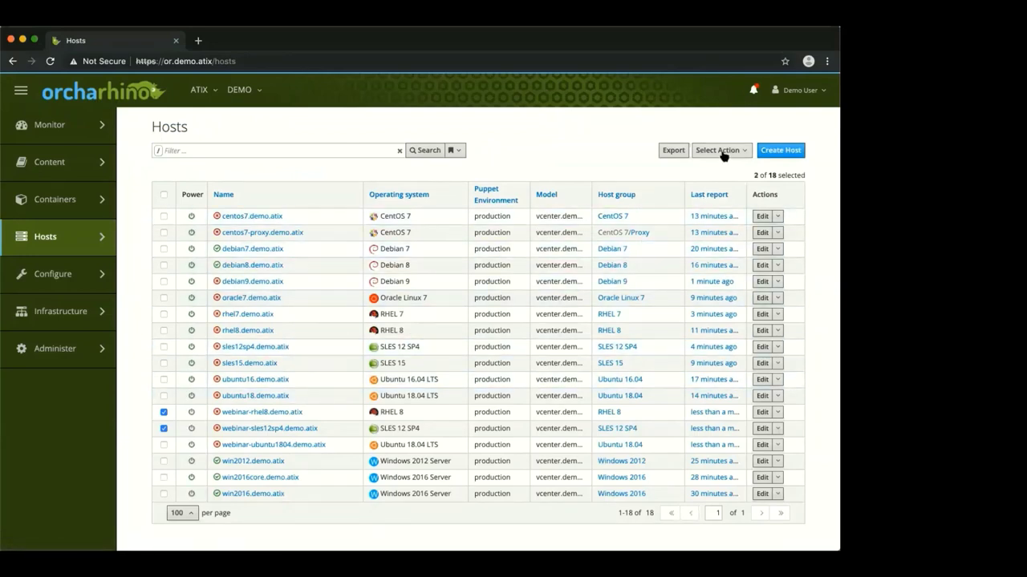
left_click(722, 151)
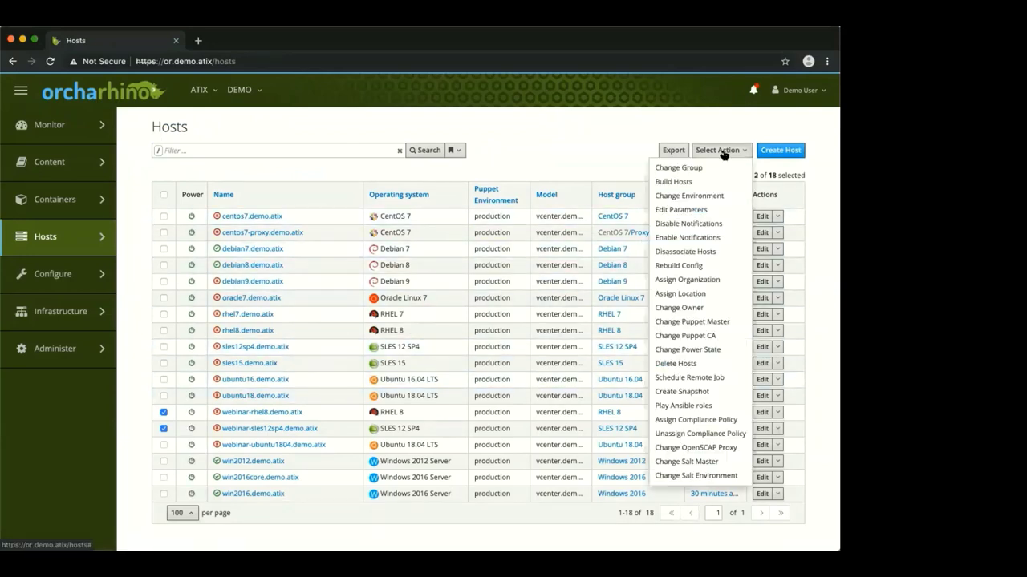
left_click(692, 377)
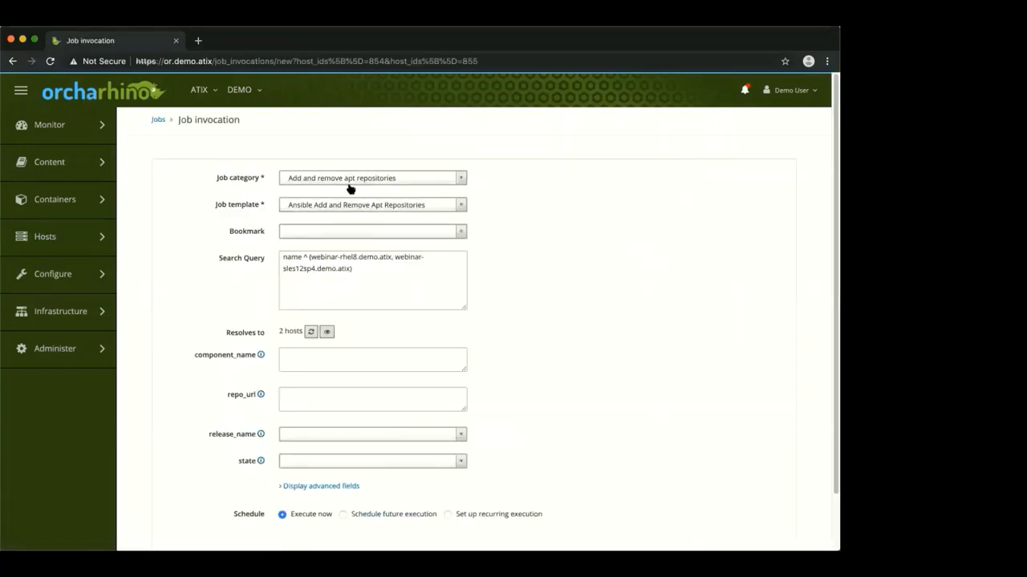
left_click(350, 182)
scroll(360, 260, "down", 6)
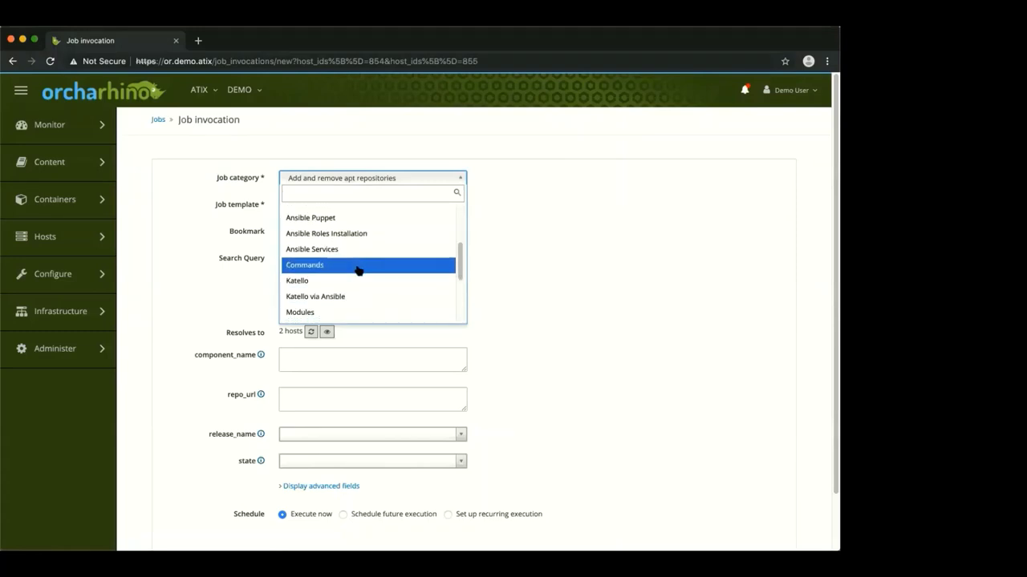
left_click(360, 267)
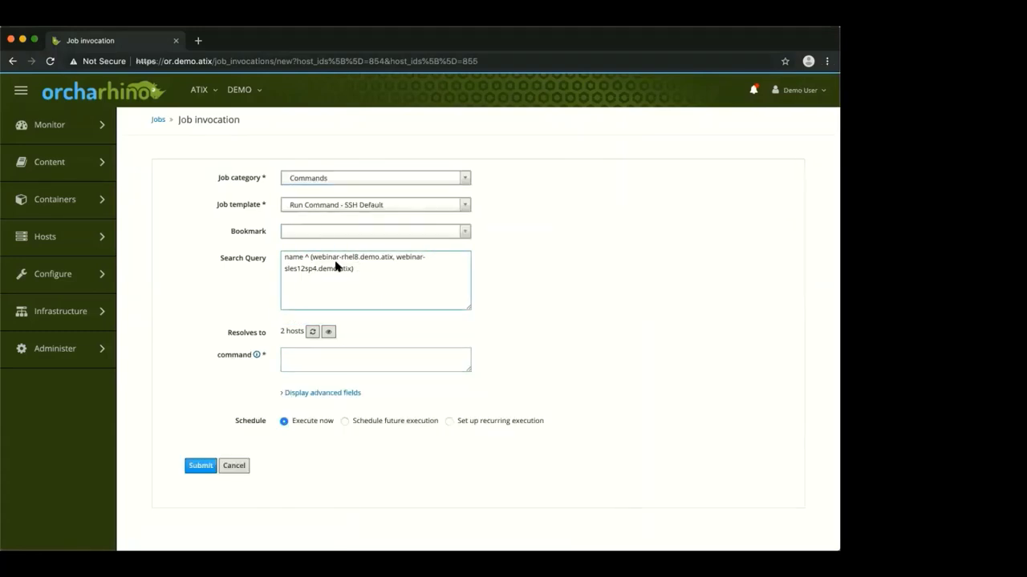
left_click(371, 369)
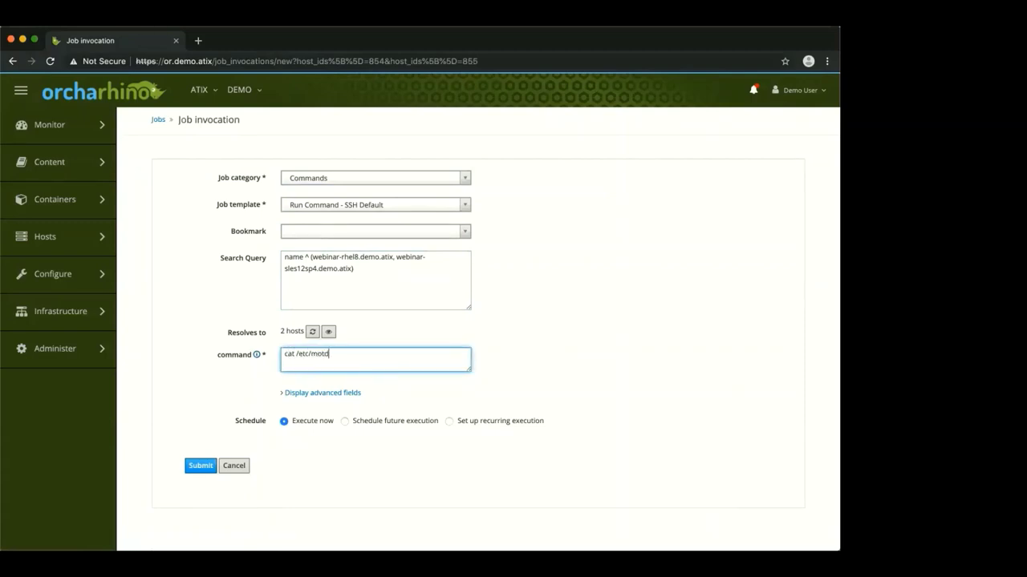
left_click(208, 467)
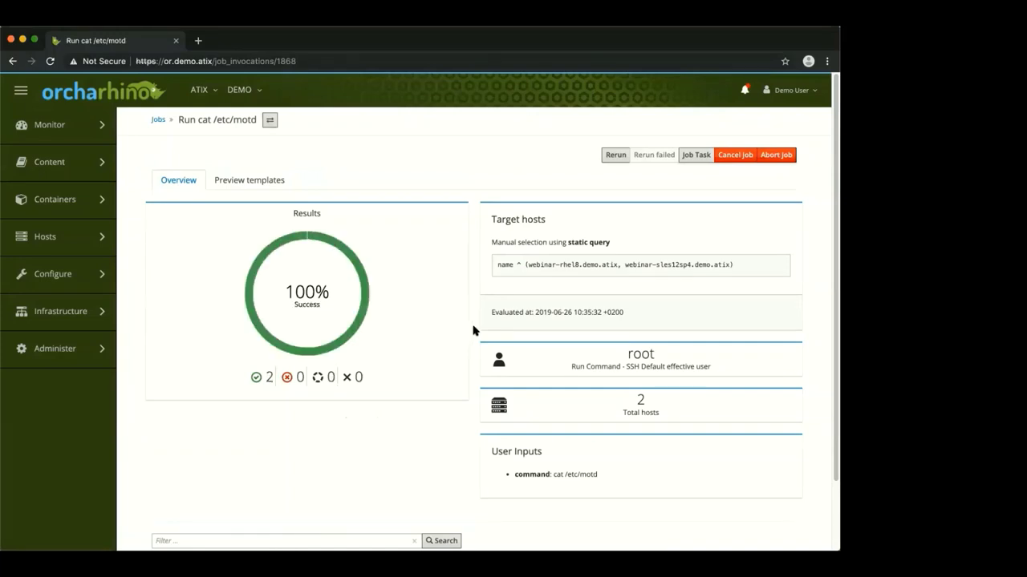
scroll(473, 330, "down", 2)
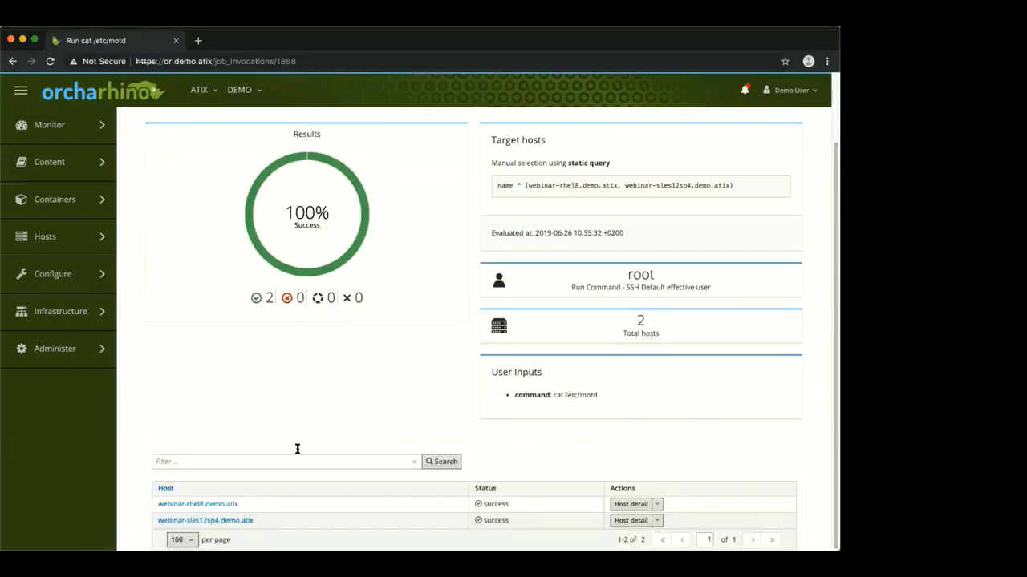
left_click(218, 507, "super")
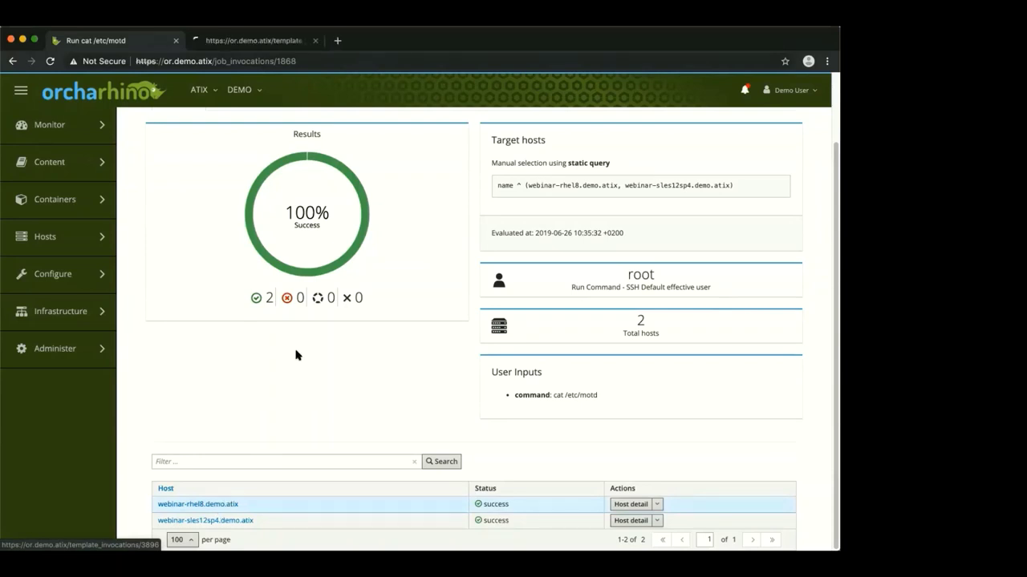
left_click(256, 41)
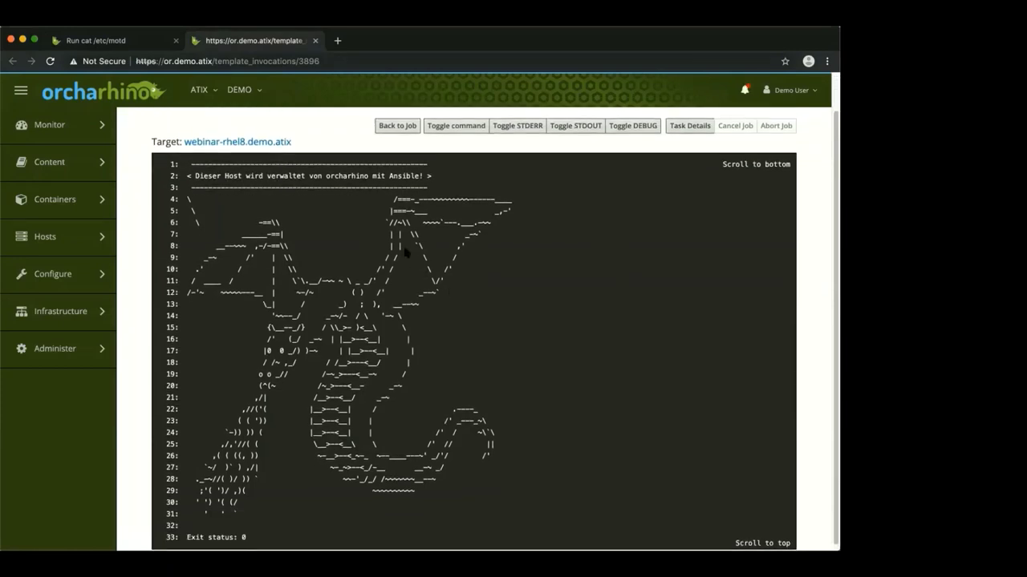
left_click(315, 41)
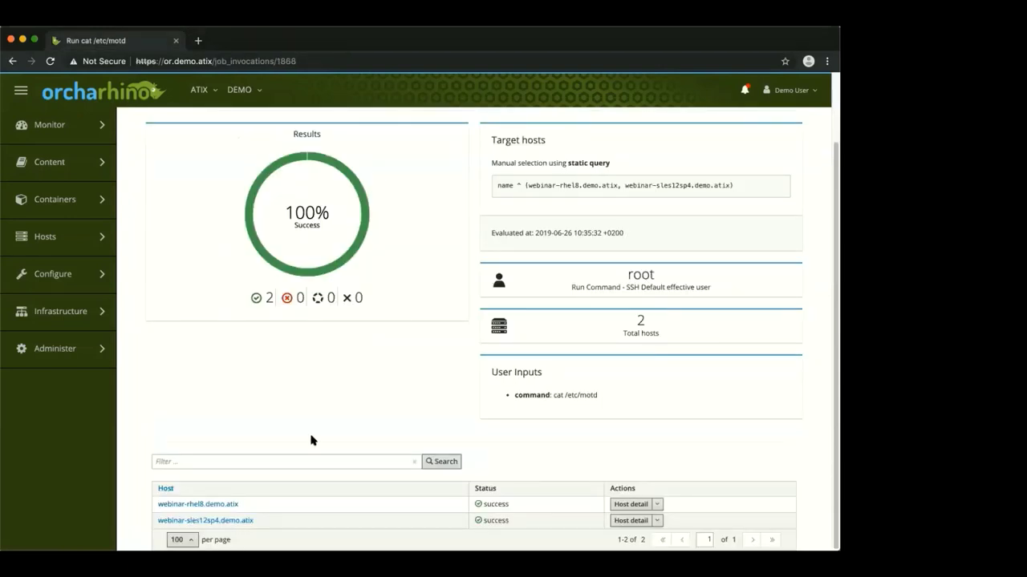
left_click(229, 520, "super")
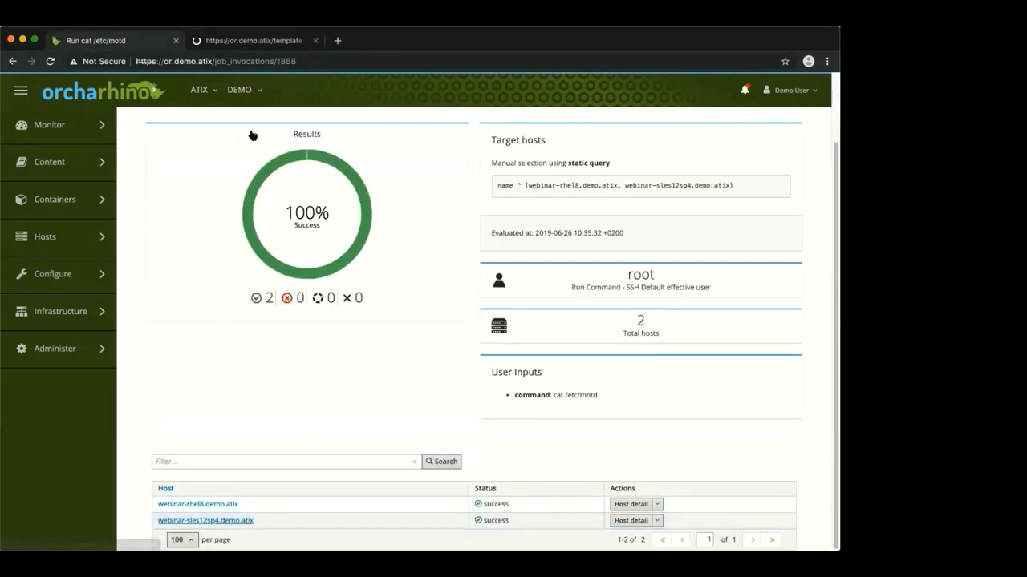
left_click(253, 40)
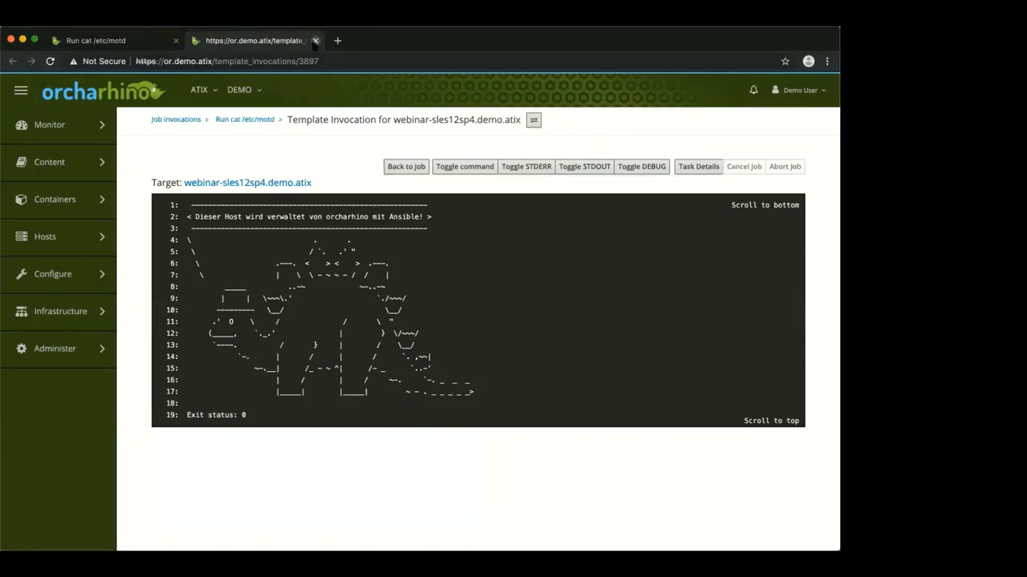
left_click(315, 41)
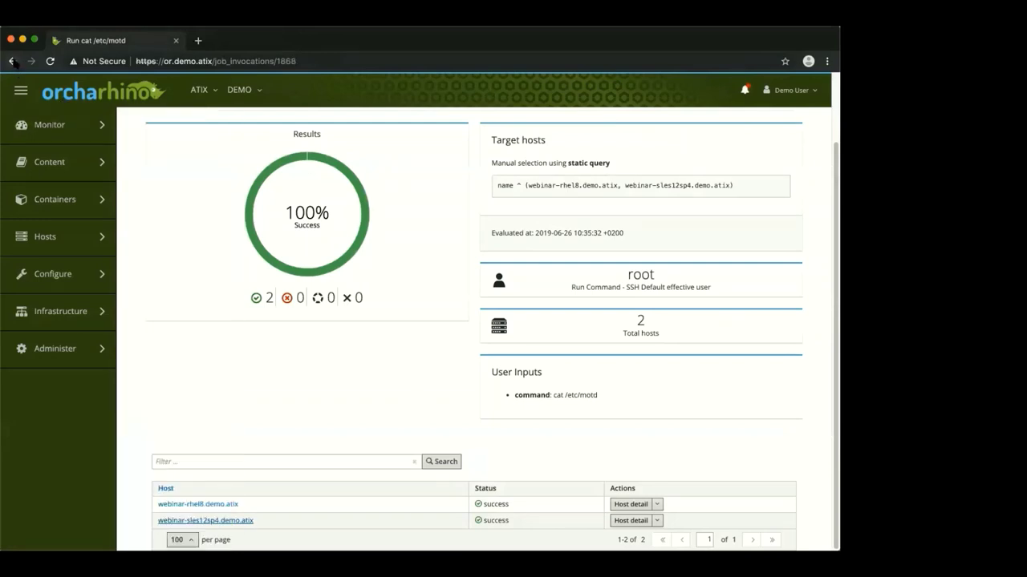
Deselect webinar-rhel8 and webinar-sles12sp4, then start a remote job from webinar-ubuntu1804.demo.atix's page
left_click(12, 61)
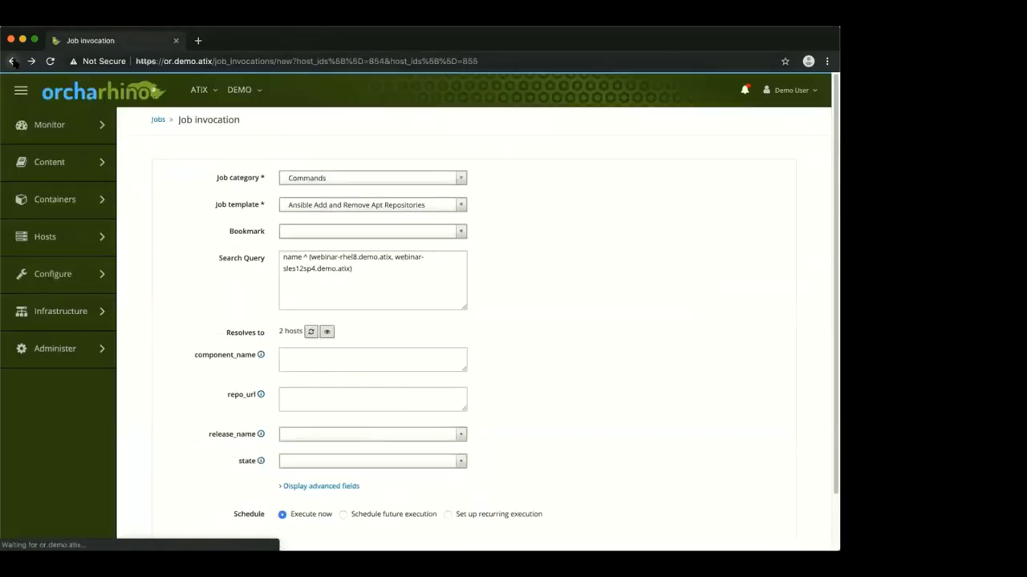
mouse_move(95, 243)
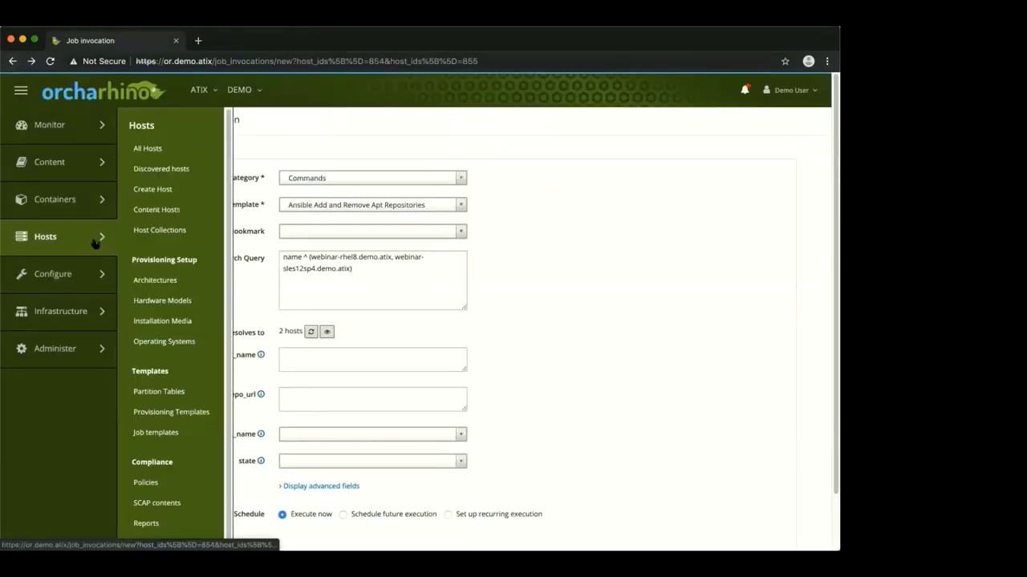
left_click(170, 149)
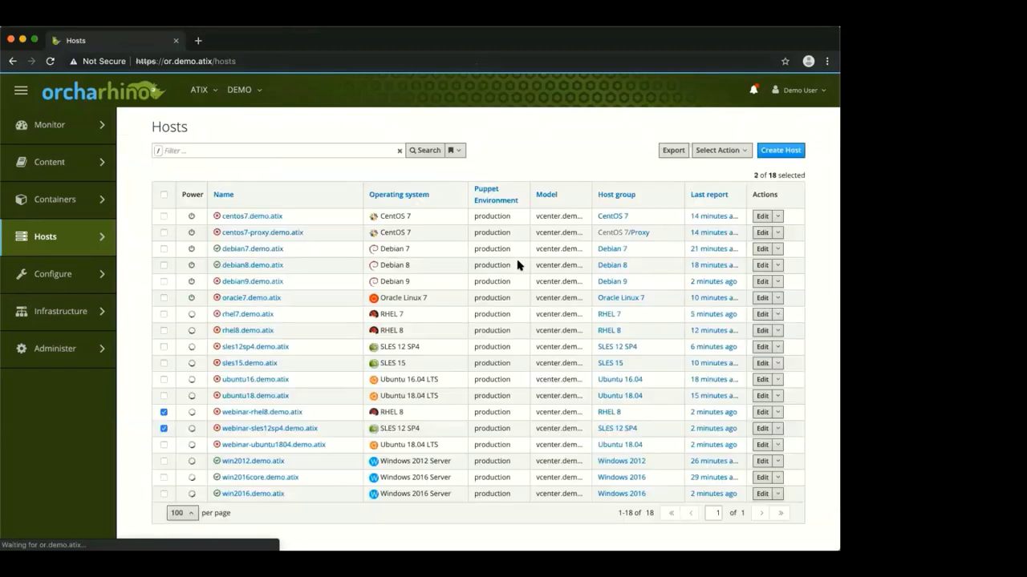
left_click(165, 429)
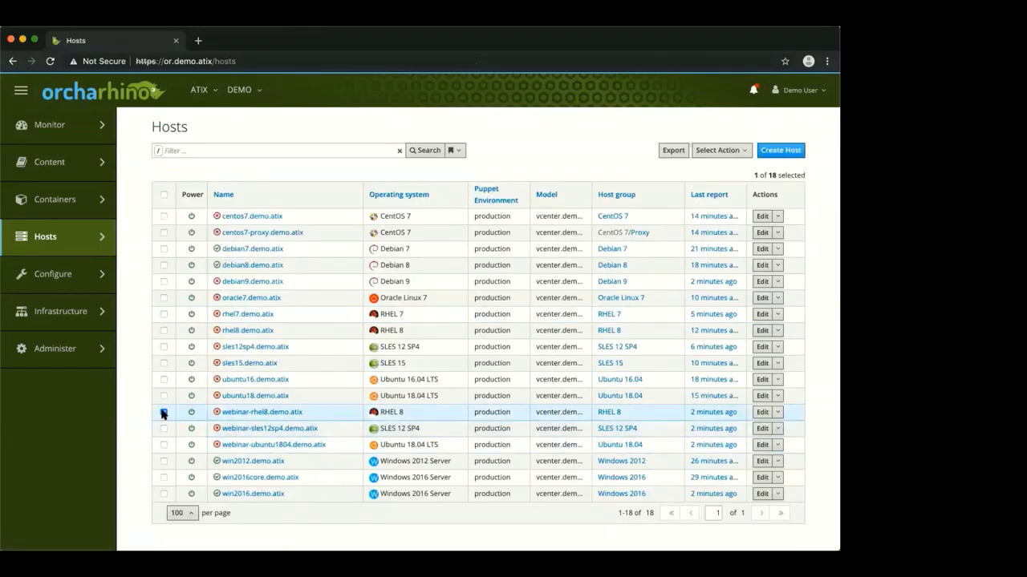
left_click(164, 411)
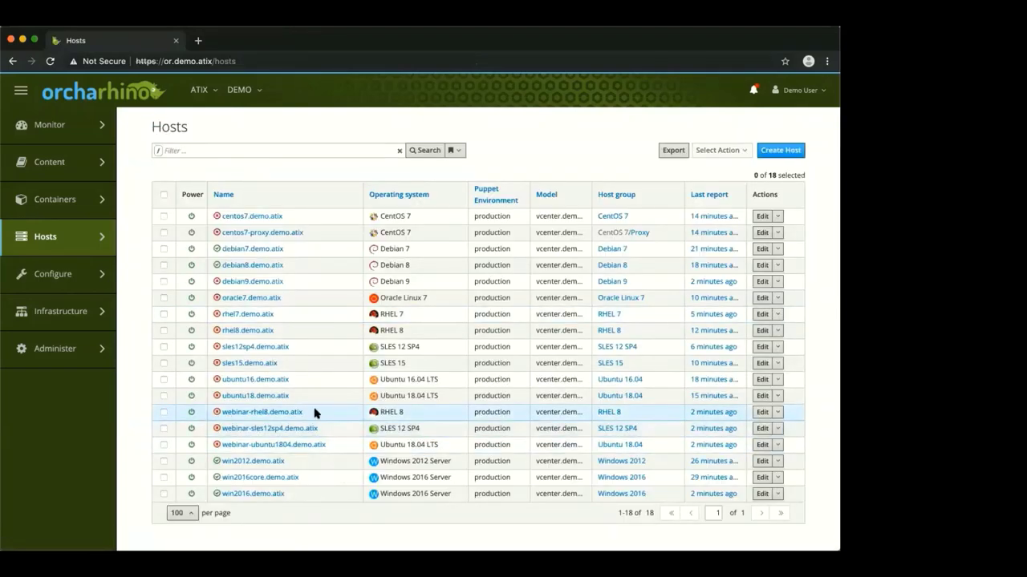
left_click(276, 445)
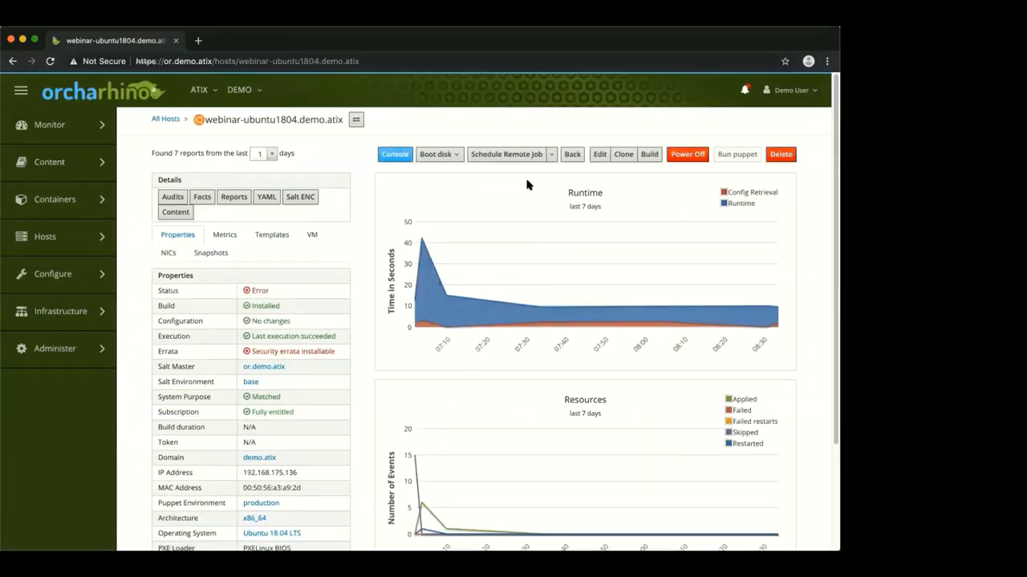
left_click(521, 154)
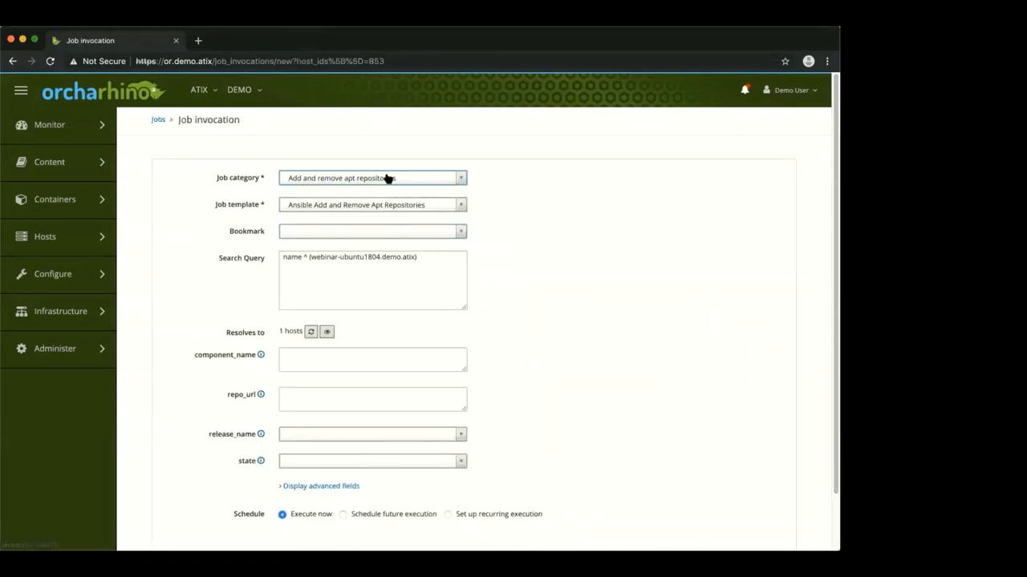
Browse the job category list without changing the selection
left_click(390, 178)
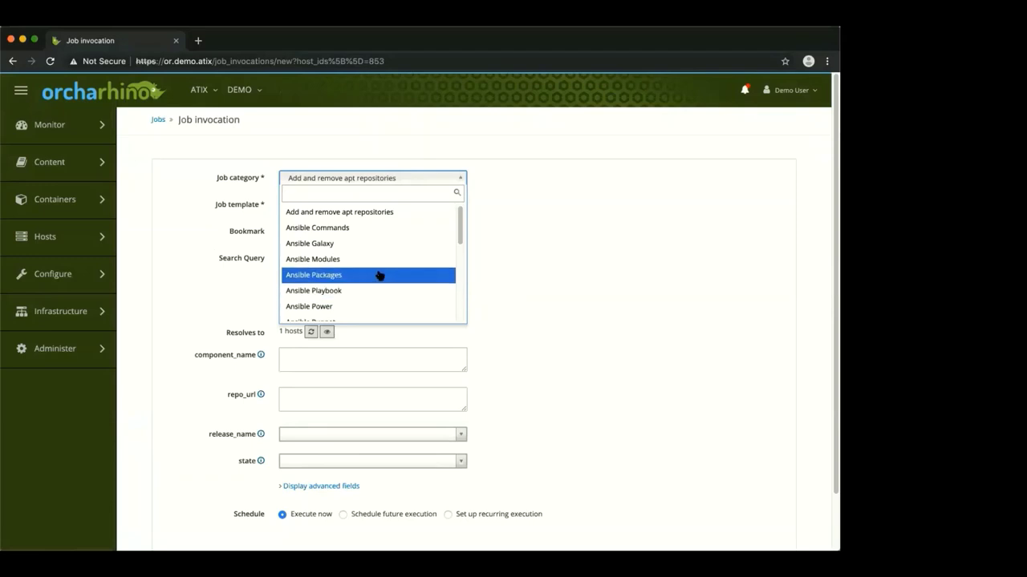
scroll(385, 265, "down", 1)
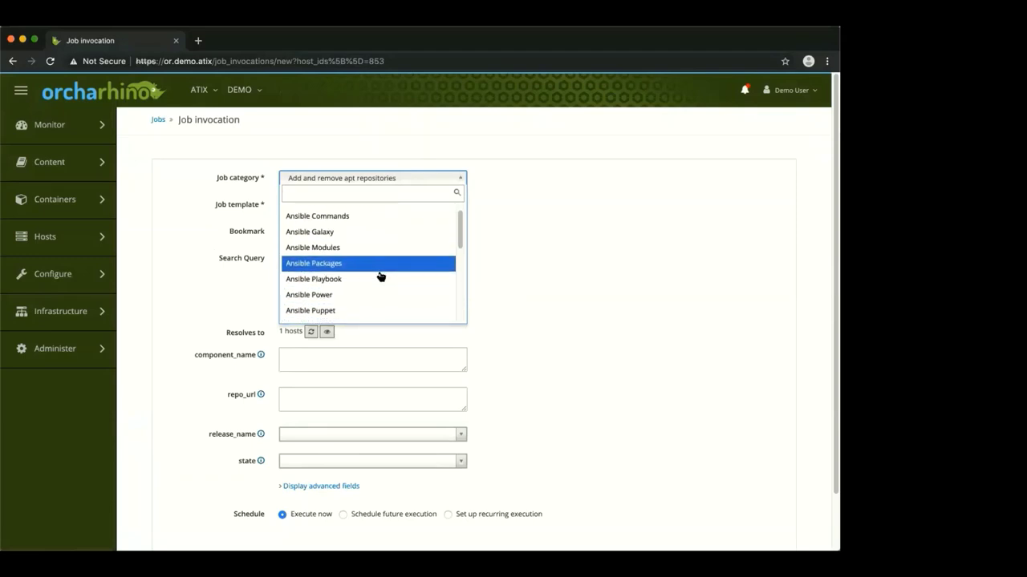
scroll(380, 275, "down", 1)
scroll(381, 277, "down", 2)
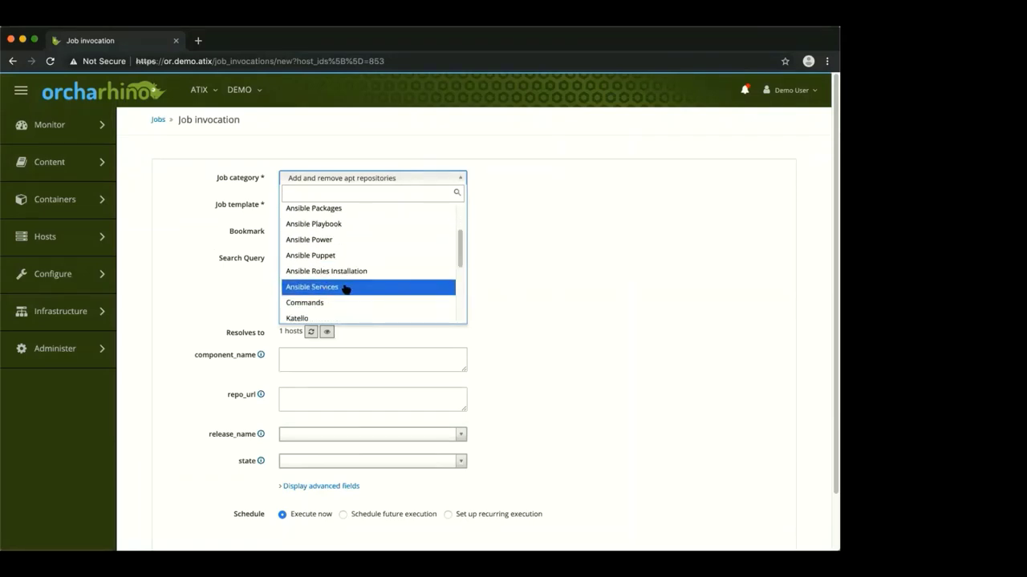
scroll(361, 277, "down", 1)
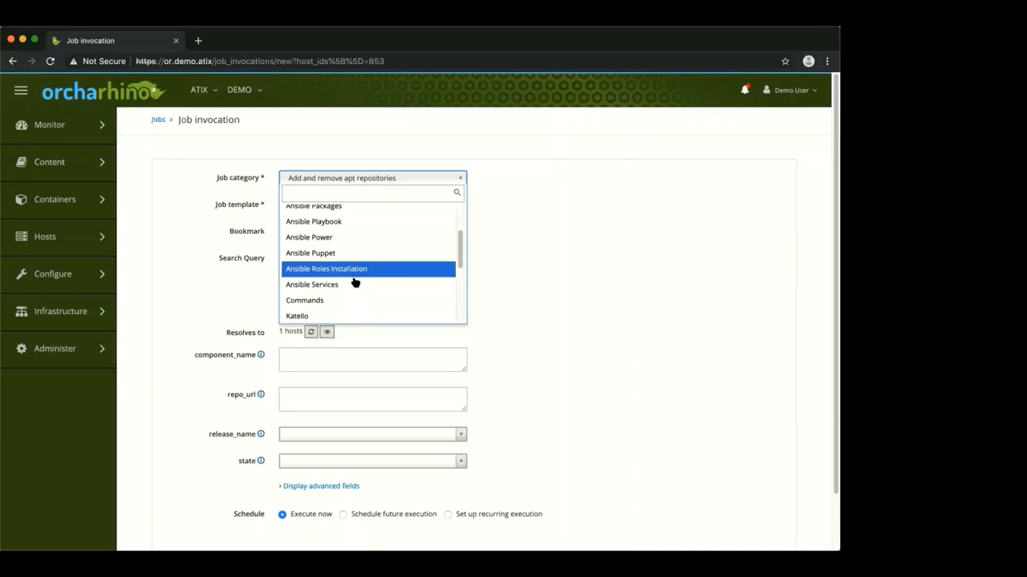
scroll(353, 284, "down", 1)
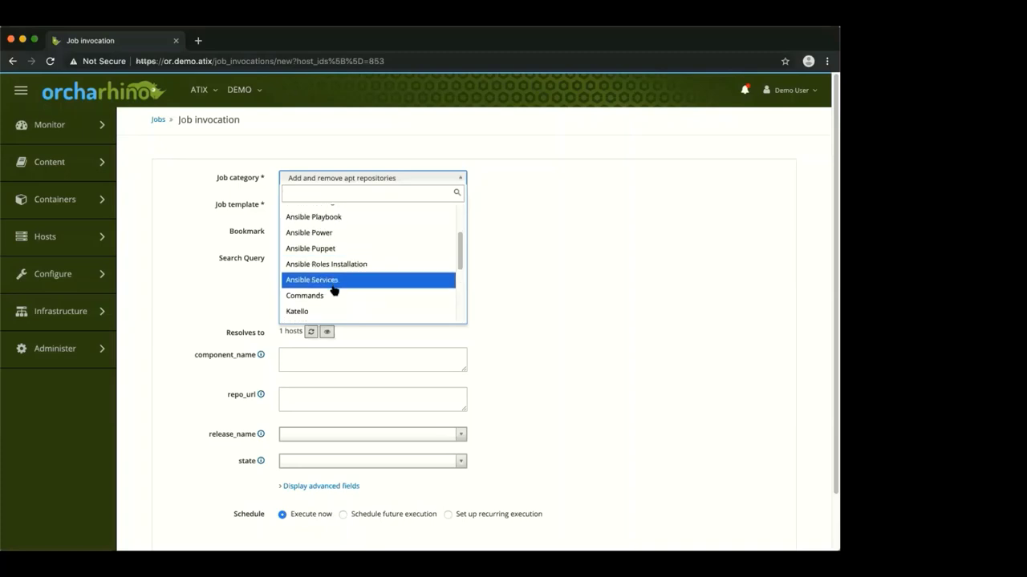
scroll(353, 290, "down", 5)
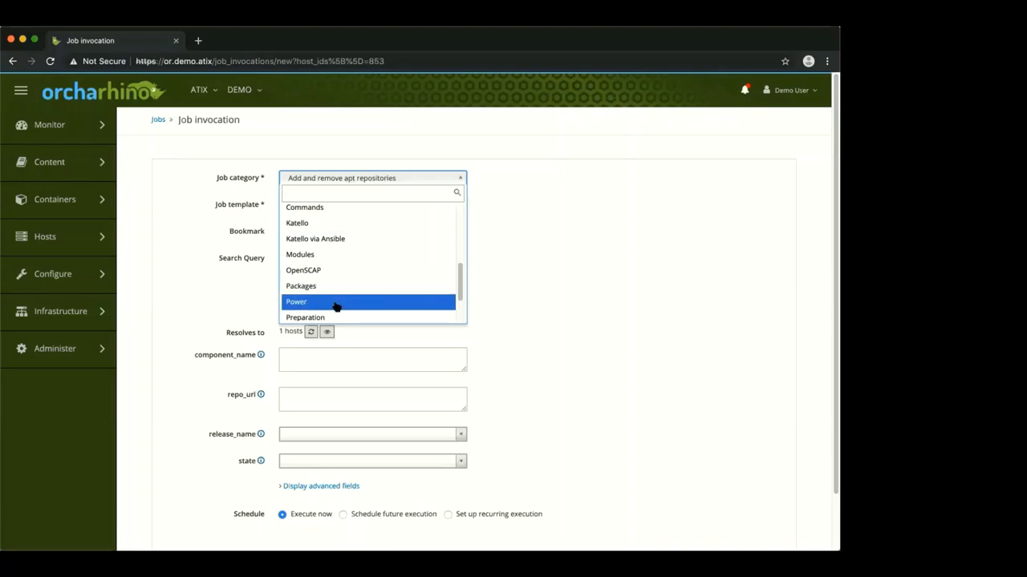
scroll(353, 289, "down", 2)
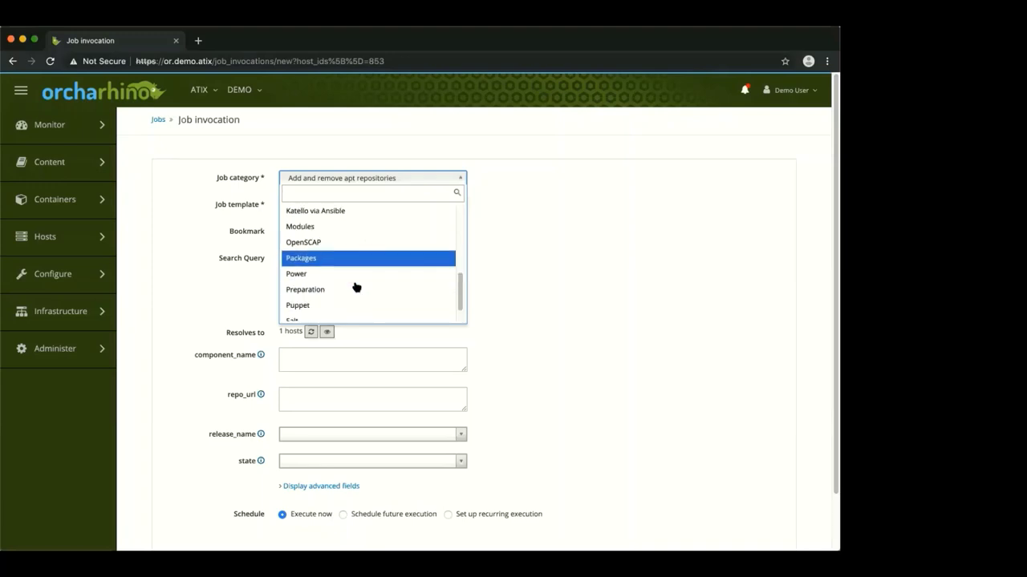
scroll(356, 287, "down", 2)
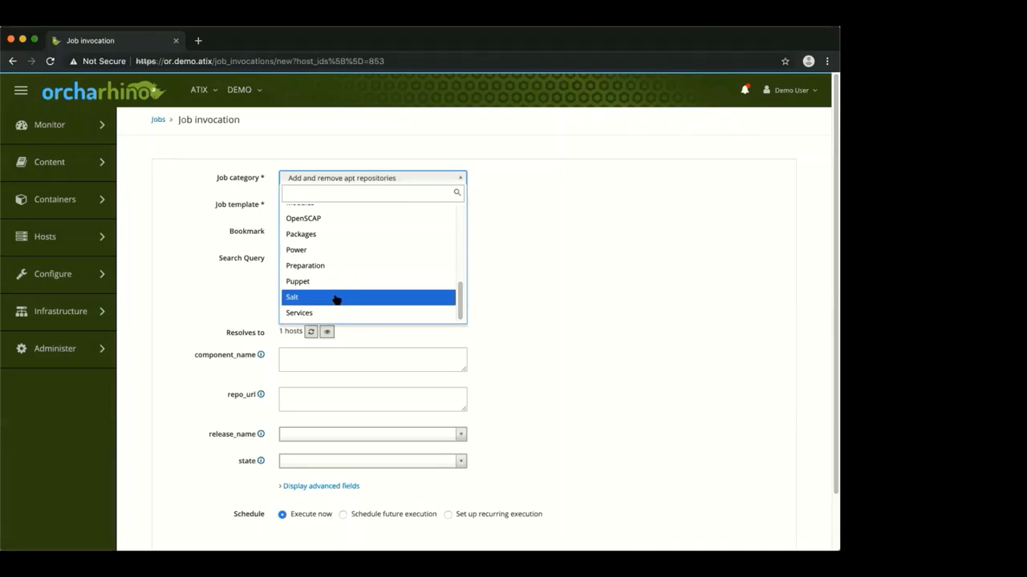
left_click(549, 268)
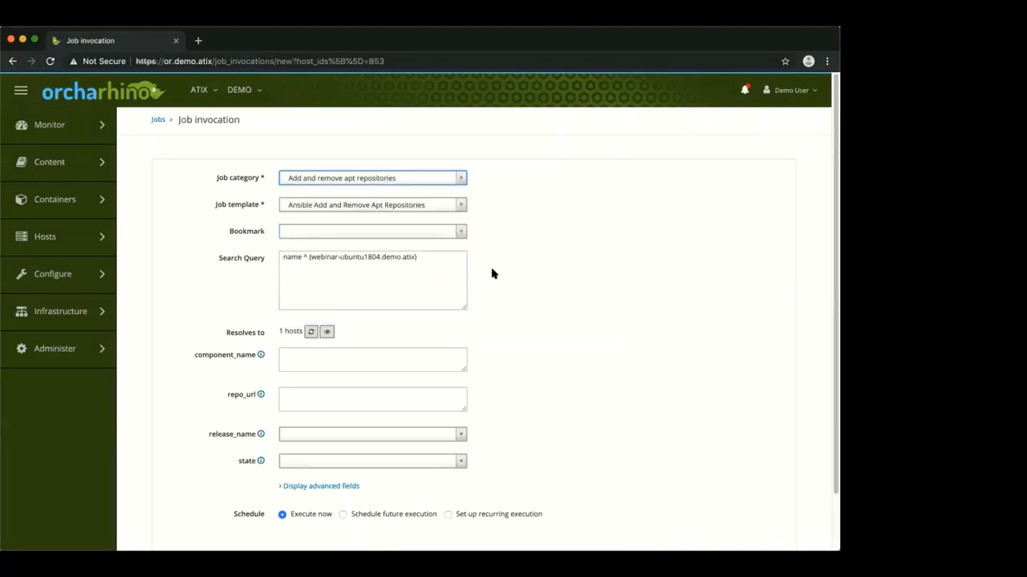
left_click(48, 236)
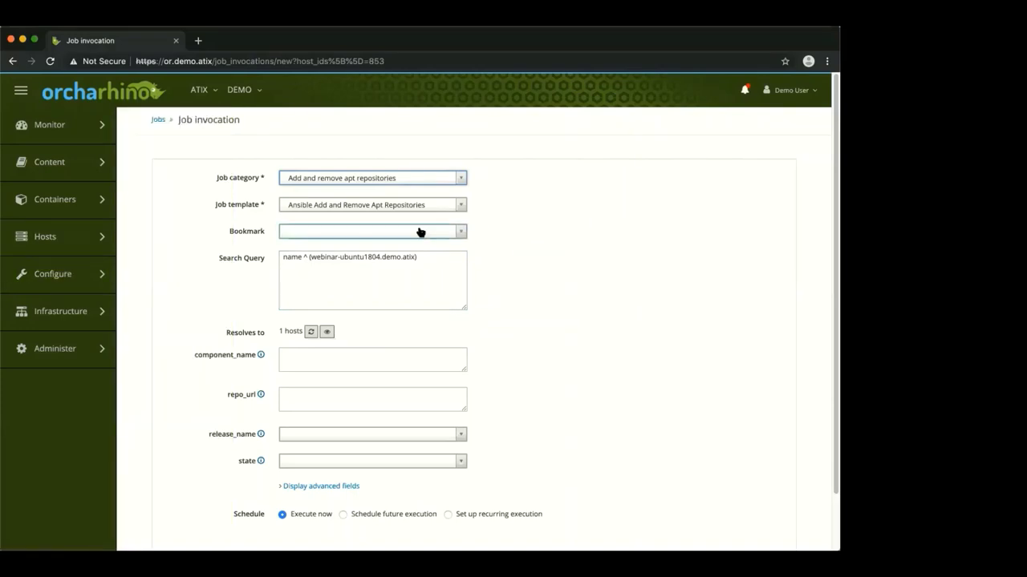
Submit a Salt job using the 'Salt Run state.highstate - SSH default' template on webinar-ubuntu1804
left_click(360, 175)
scroll(355, 273, "down", 3)
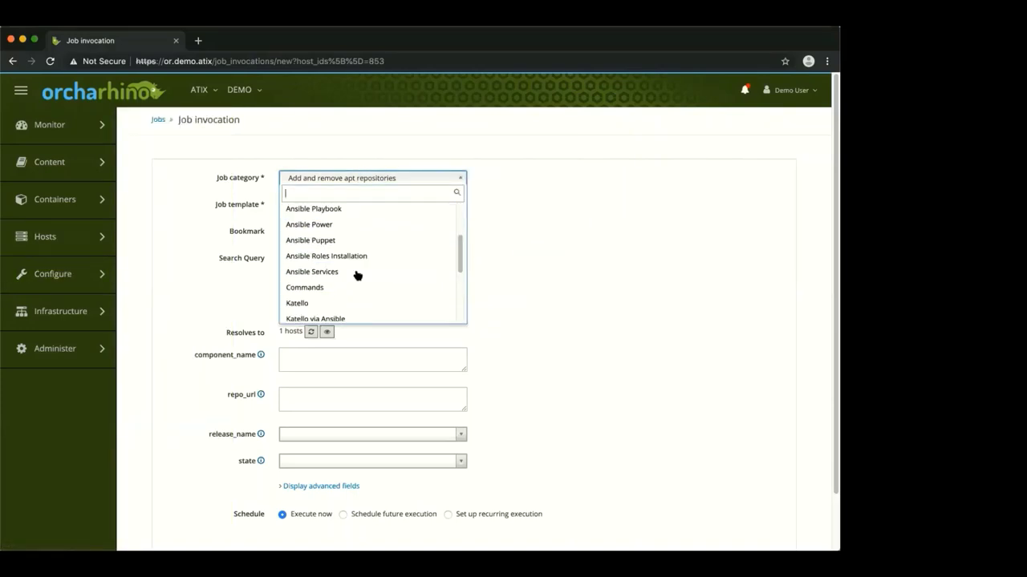
scroll(359, 280, "down", 3)
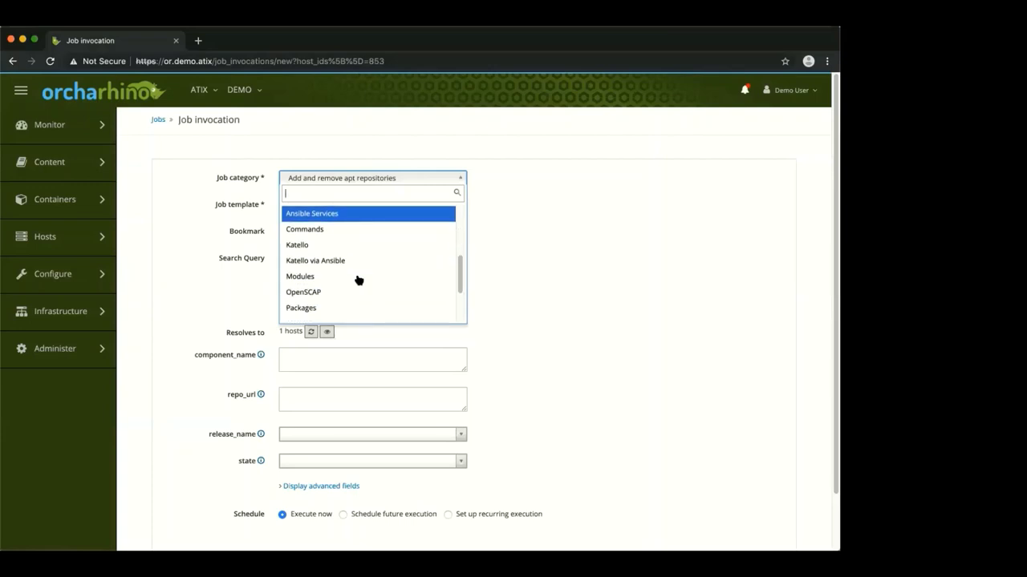
scroll(359, 280, "down", 3)
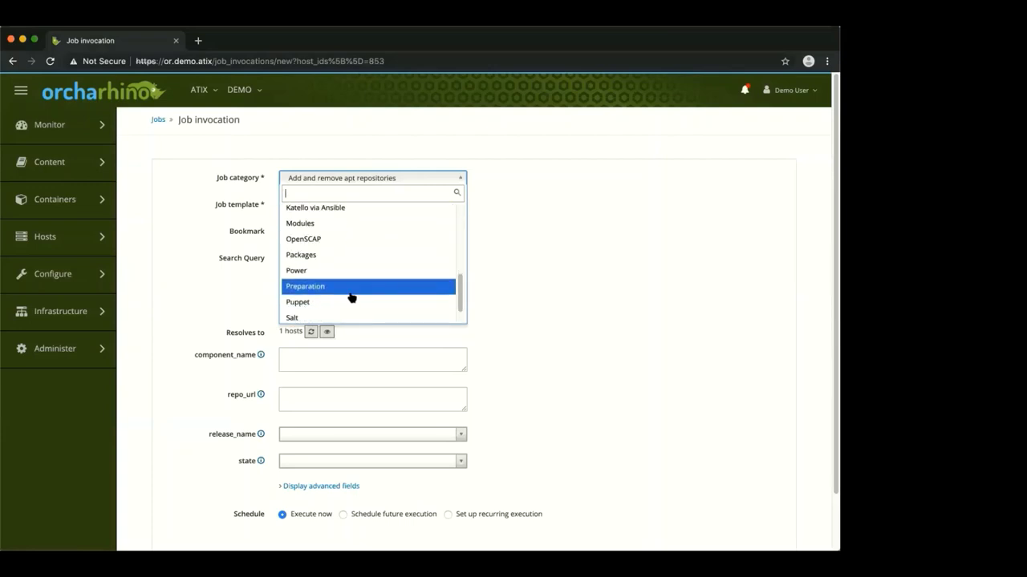
left_click(342, 305)
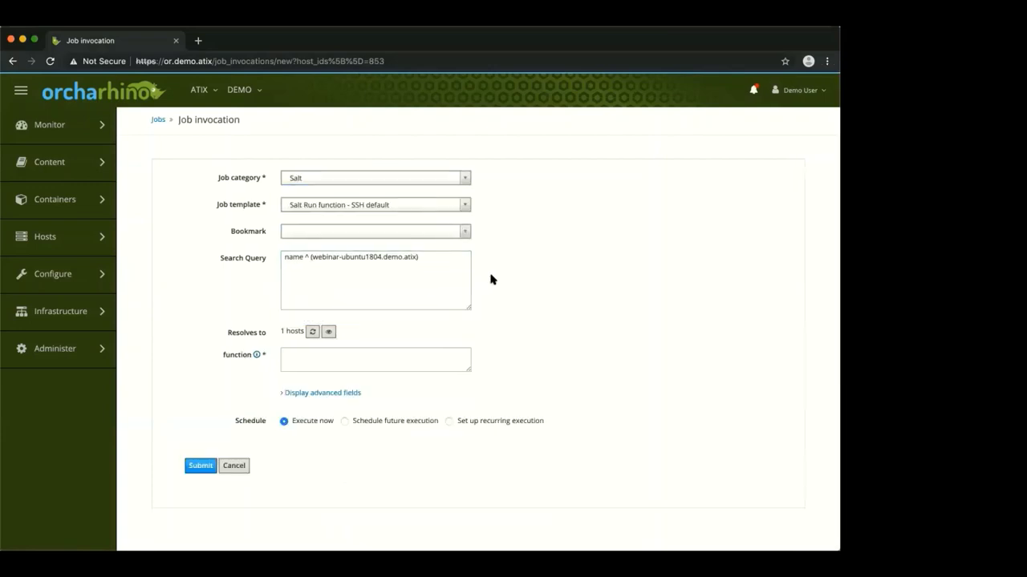
left_click(322, 207)
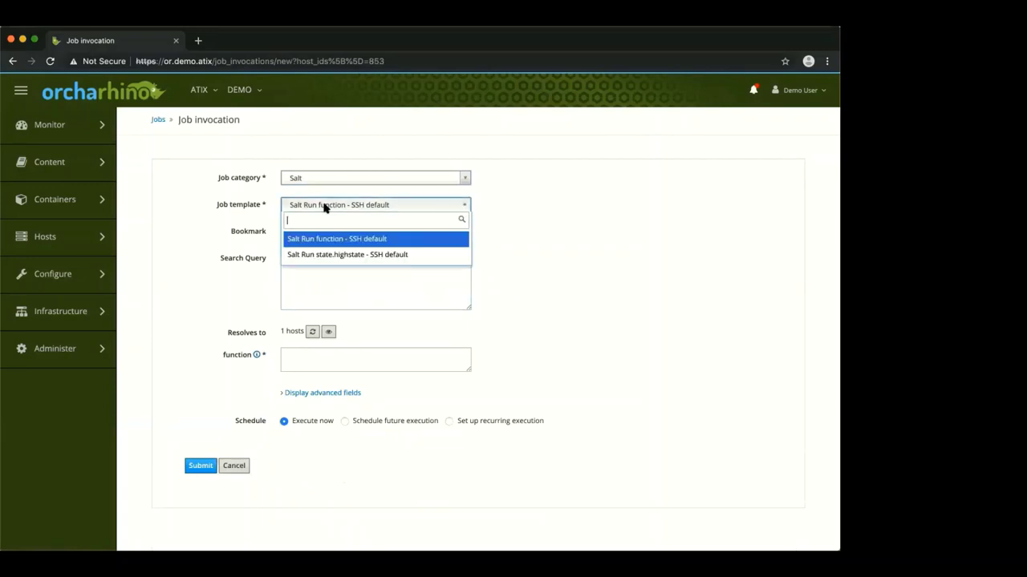
left_click(364, 255)
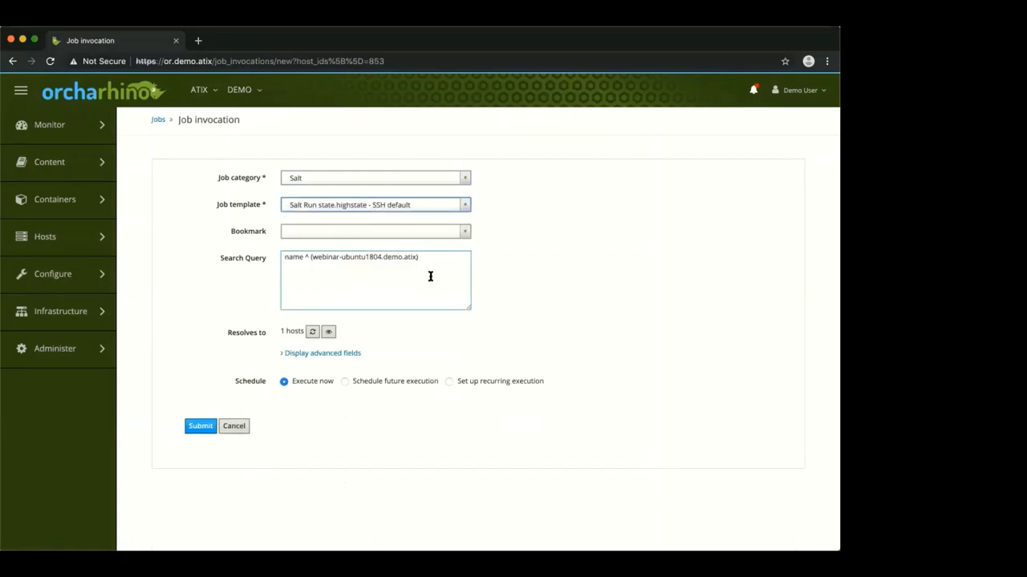
left_click(191, 426)
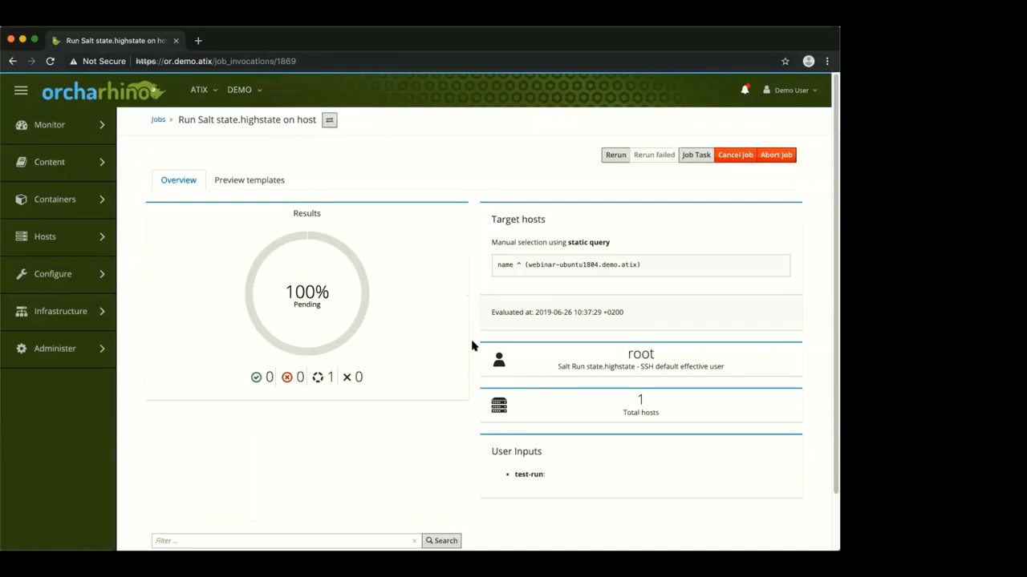
Preview the highstate job's rendered template for the Ubuntu host, then return to the overview
left_click(244, 180)
left_click(197, 269)
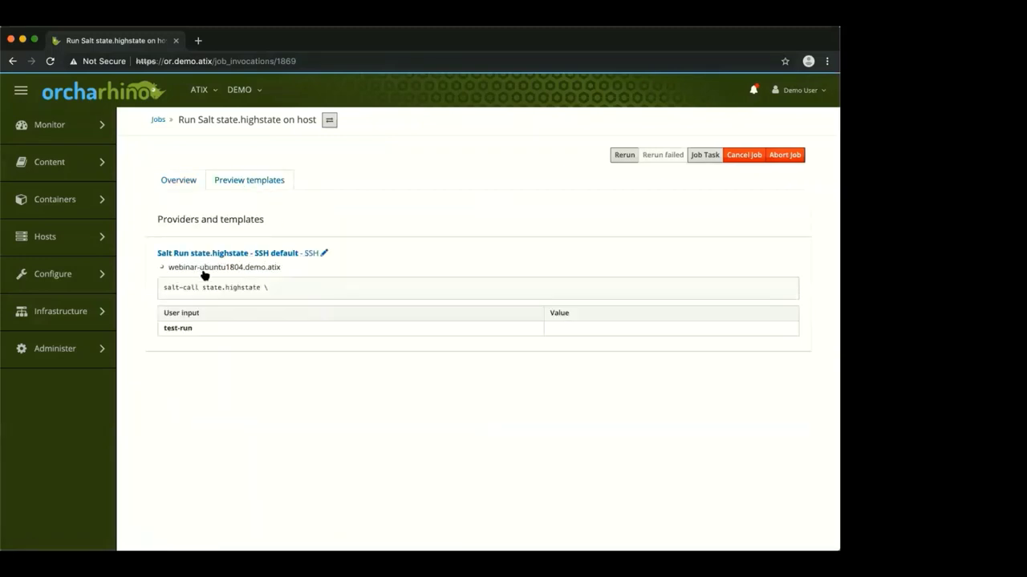
left_click(172, 181)
scroll(418, 385, "down", 2)
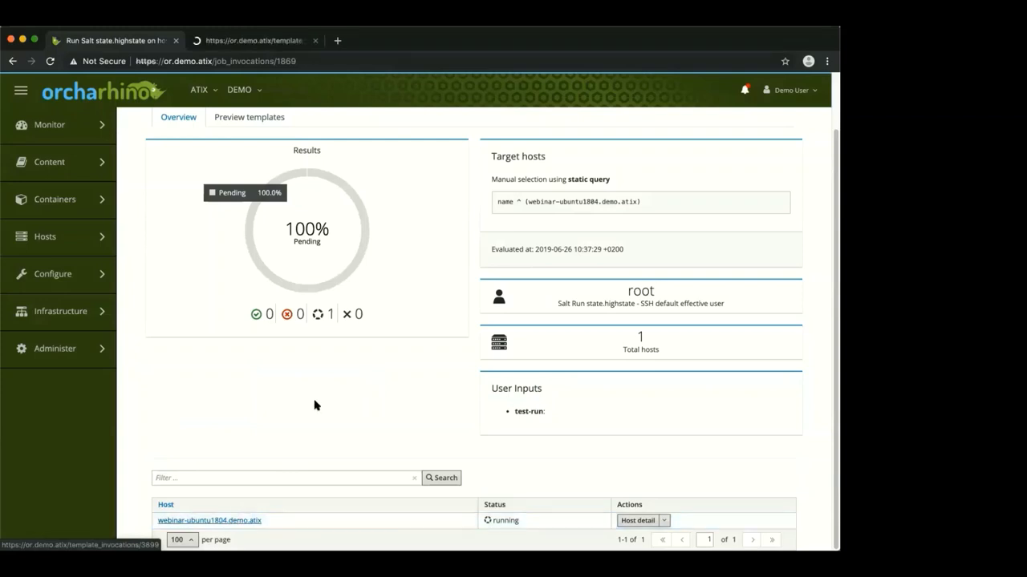
Check the Ubuntu host's successful highstate output, then go back to the new job invocation form
left_click(244, 41)
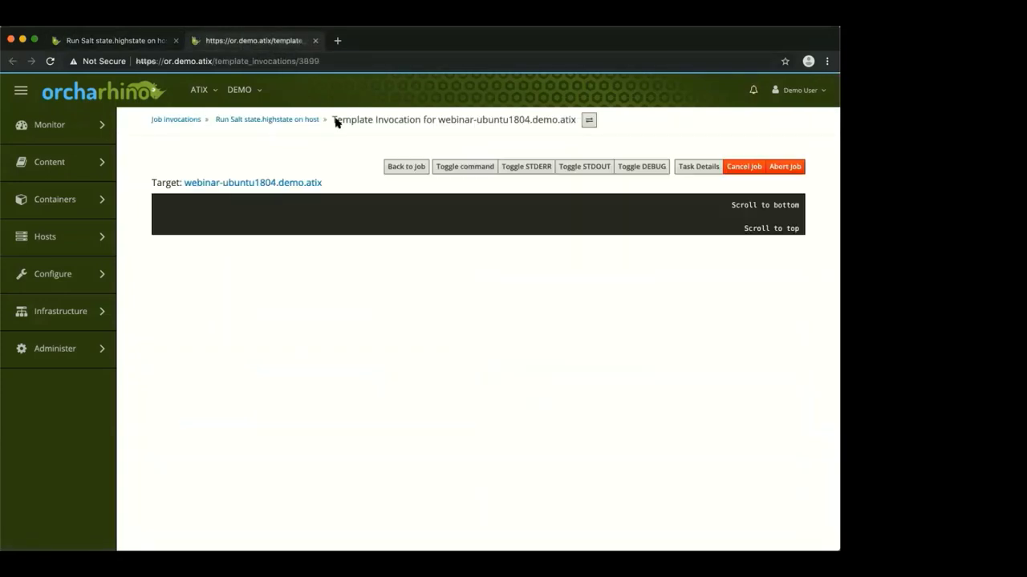
scroll(410, 163, "down", 10)
scroll(403, 239, "up", 3)
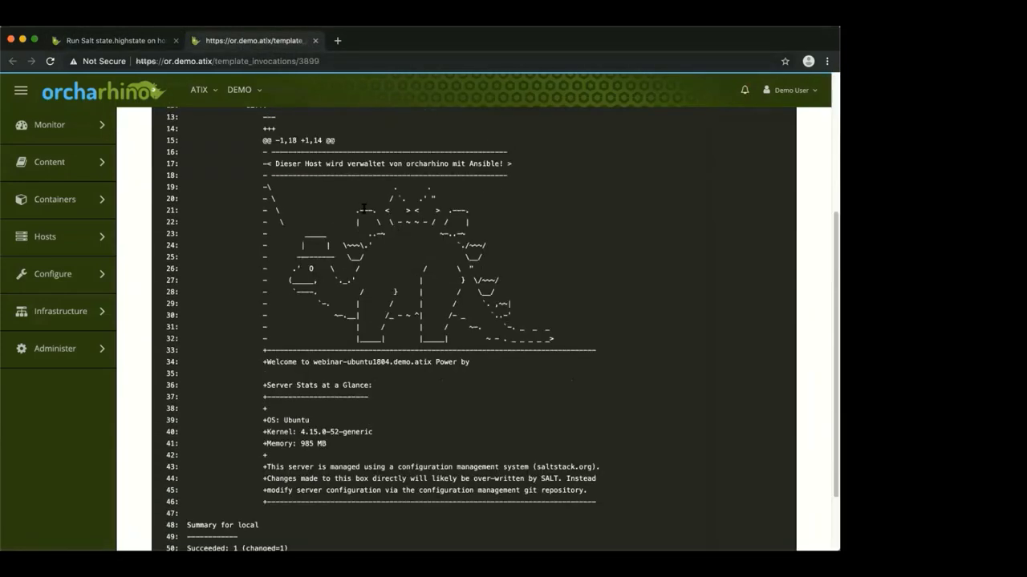
scroll(457, 342, "down", 3)
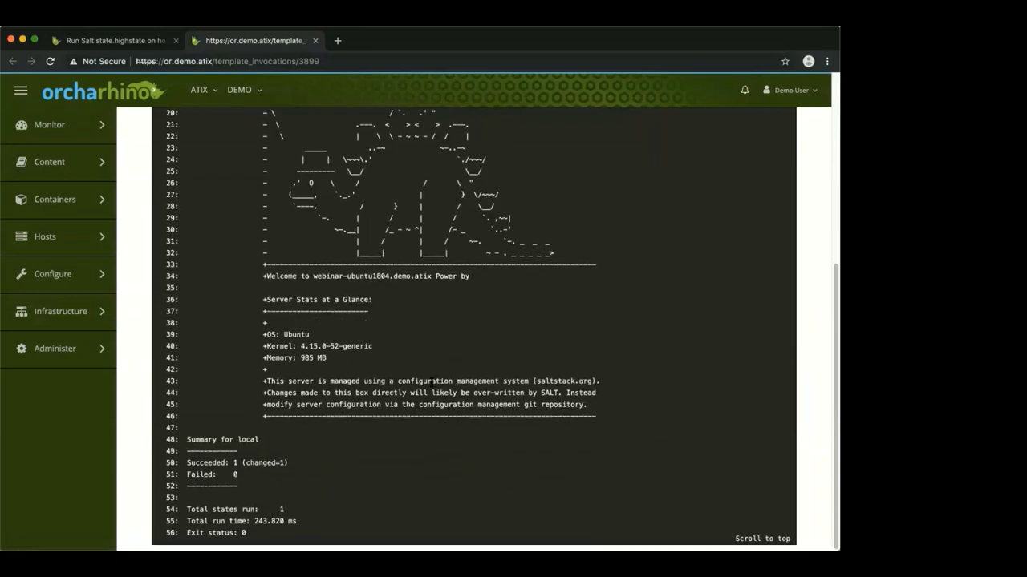
left_click(315, 41)
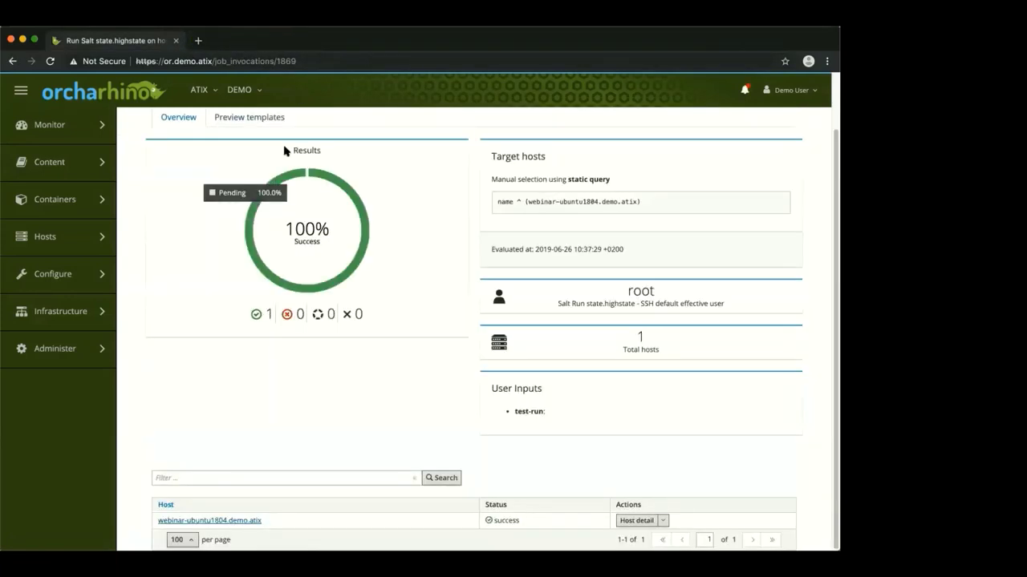
left_click(74, 123)
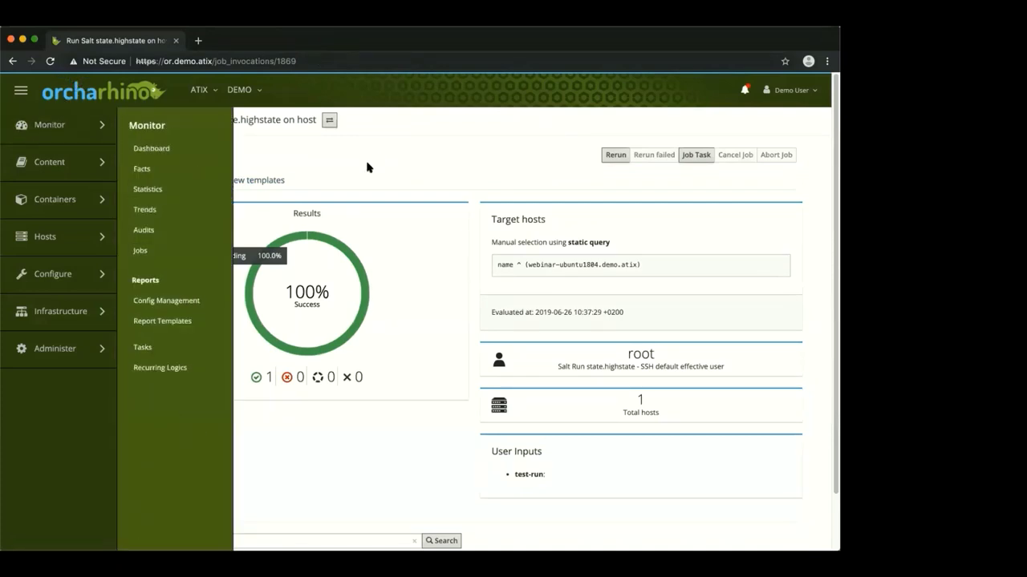
left_click(13, 62)
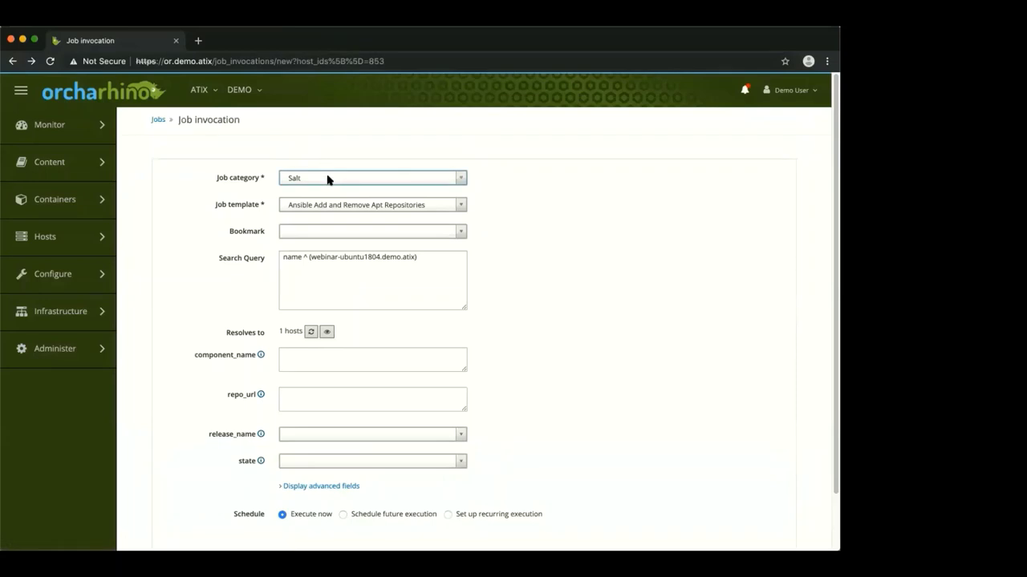
Submit a Commands job running cat /etc/motd on webinar-ubuntu1804
left_click(328, 180)
scroll(334, 245, "up", 3)
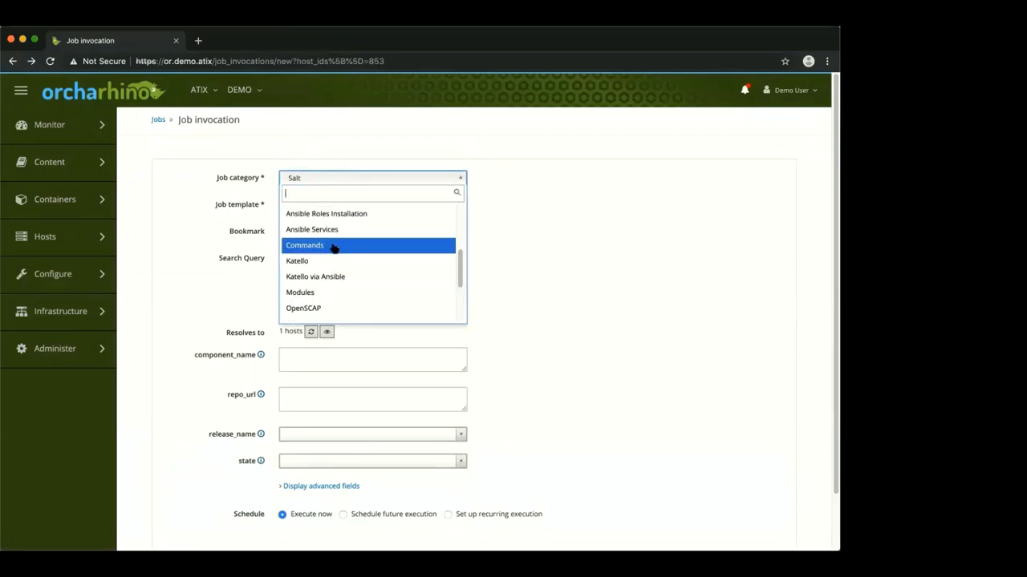
left_click(333, 246)
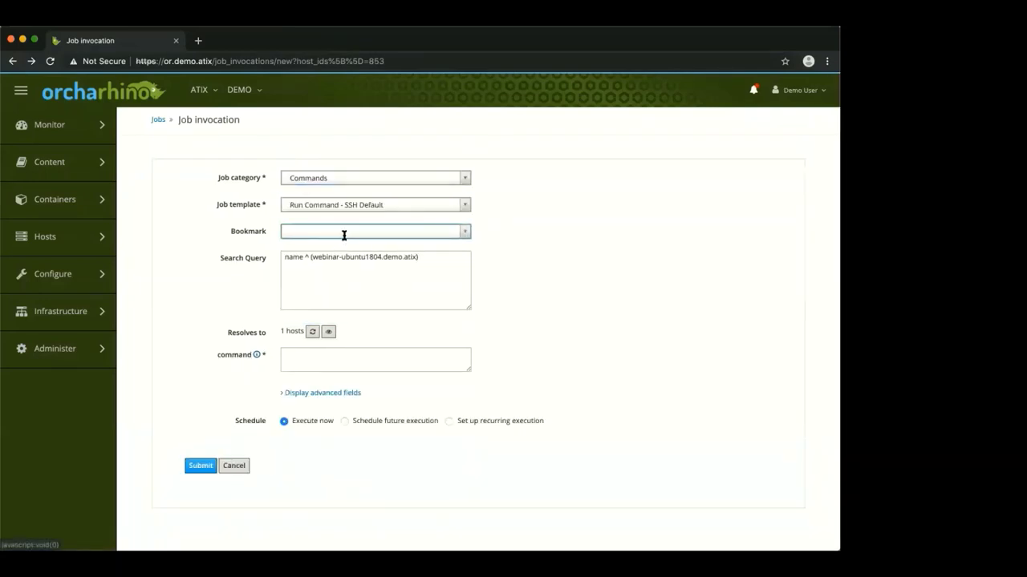
left_click(352, 357)
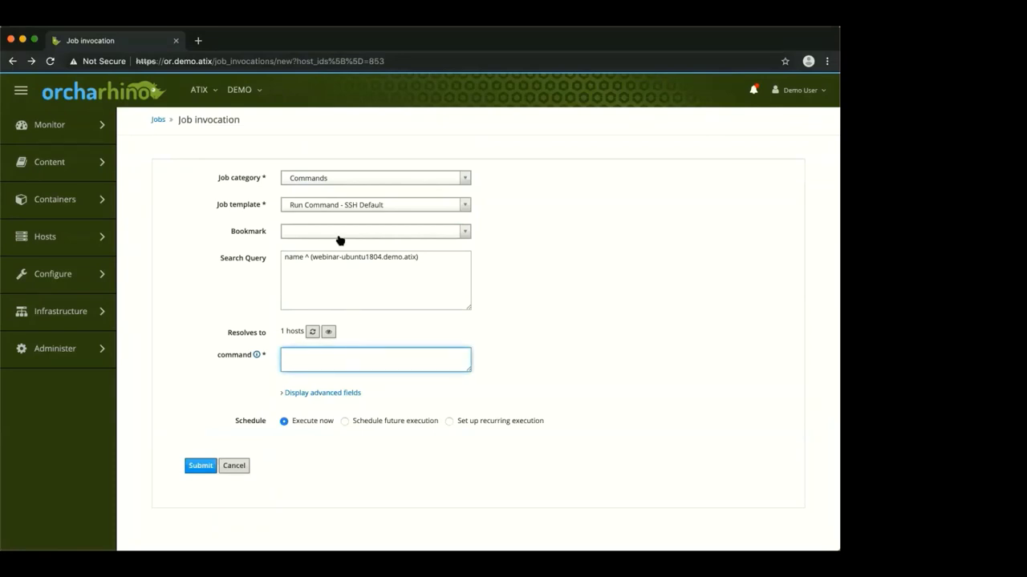
type("ct")
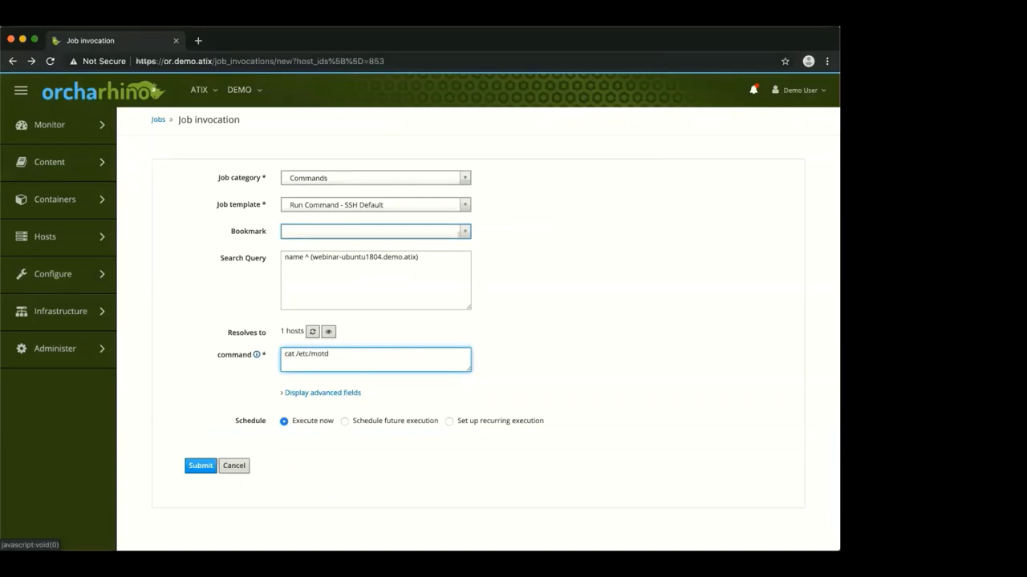
left_click(202, 466)
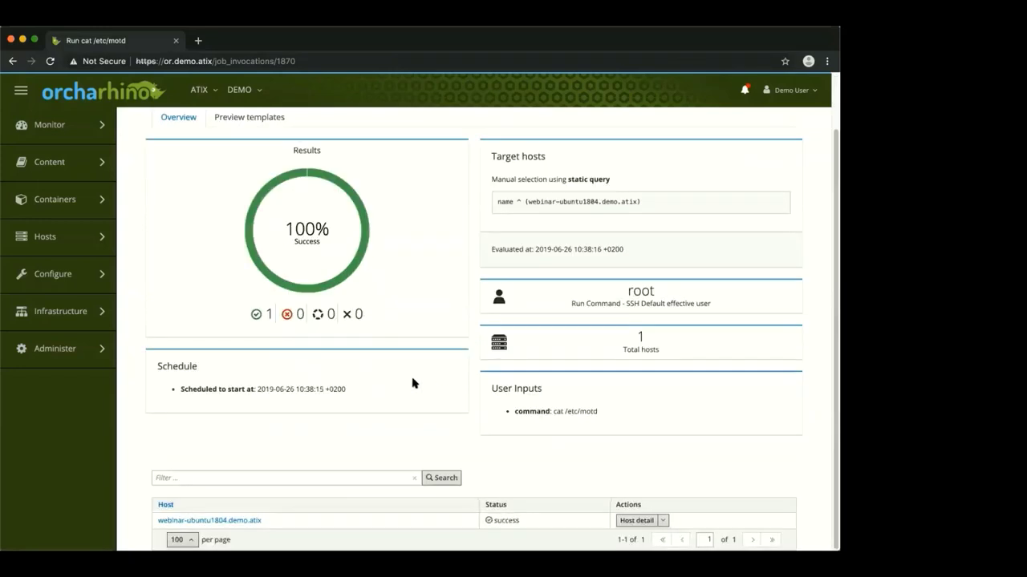
View the Ubuntu host's motd output, then go back to webinar-ubuntu1804's host page
scroll(288, 452, "down", 2)
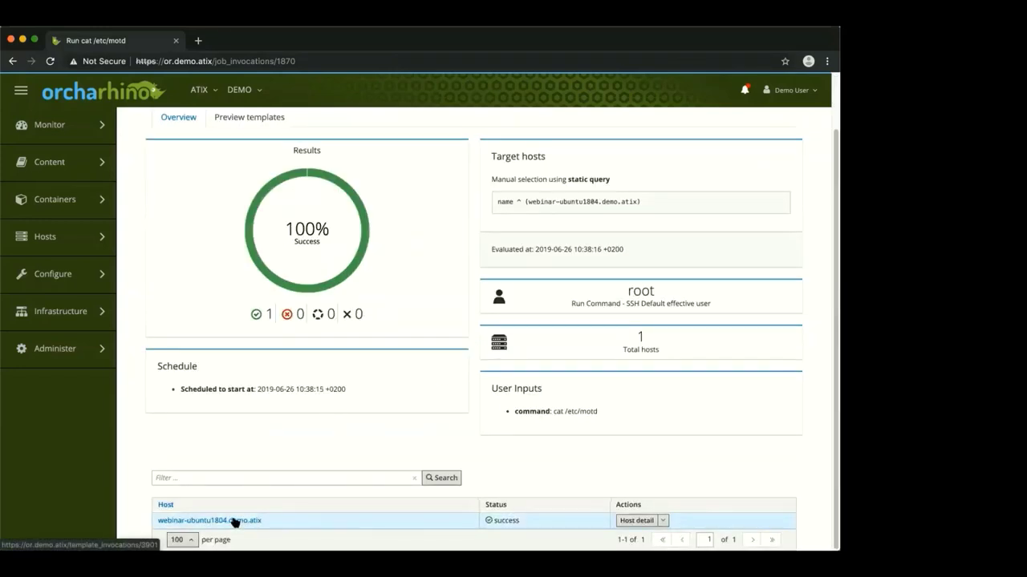
left_click(233, 522, "super")
left_click(239, 41)
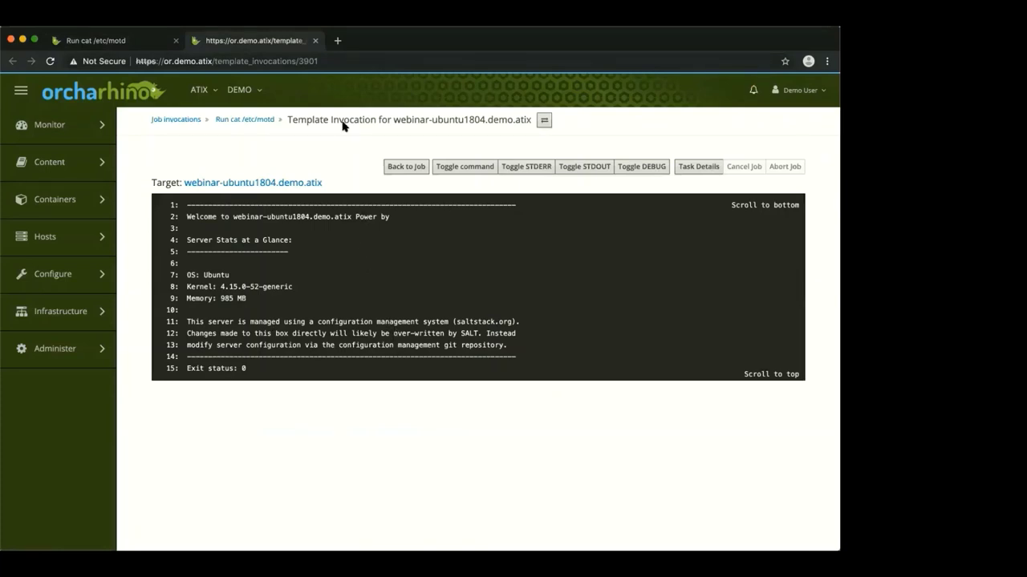
left_click(315, 40)
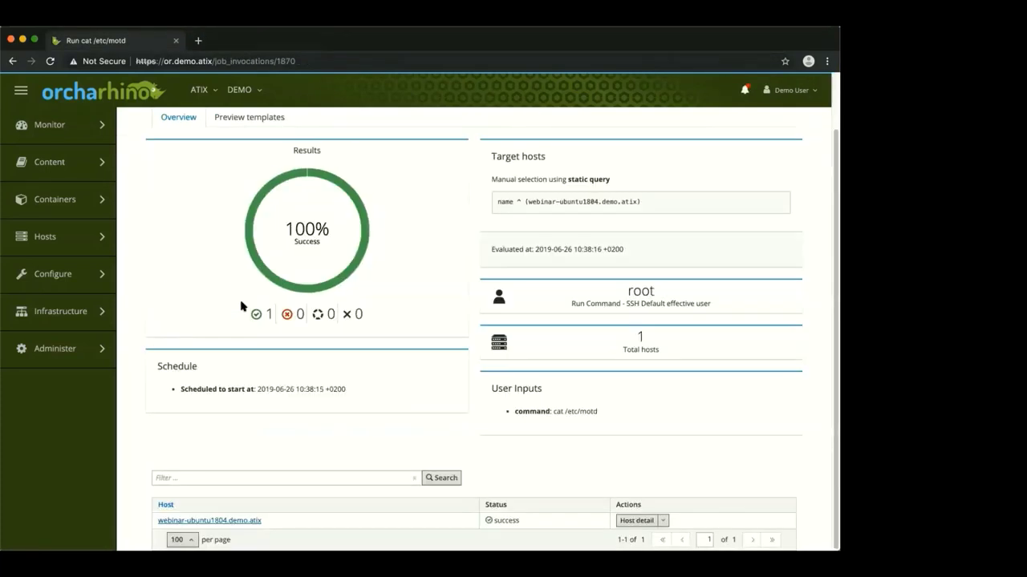
left_click(12, 61)
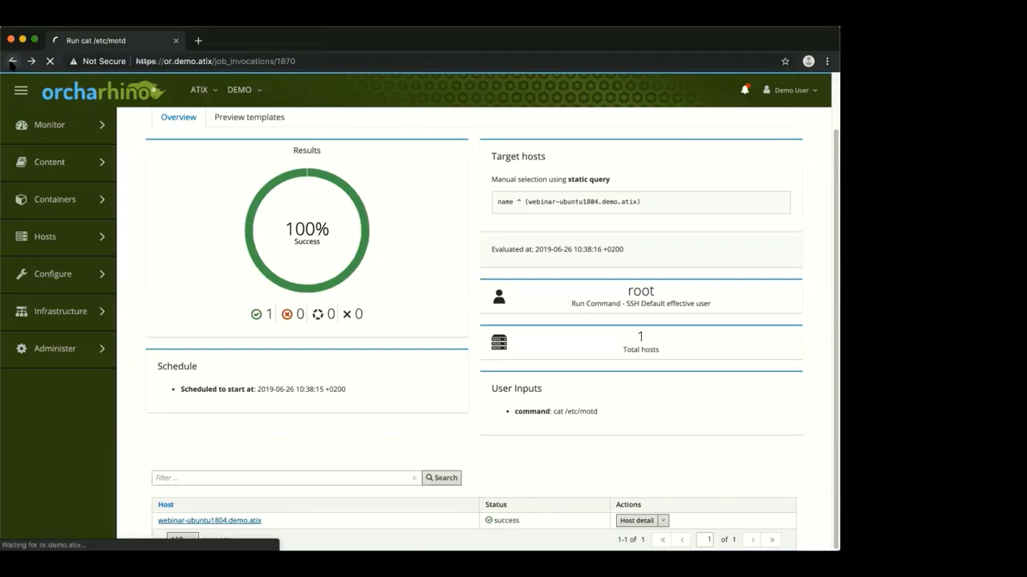
left_click(12, 62)
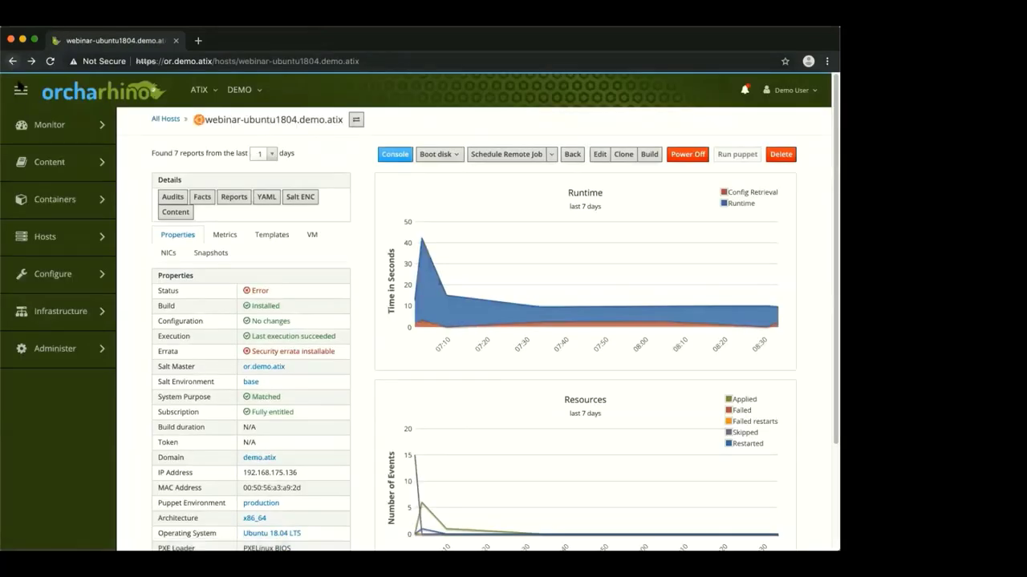
From All Hosts, open webinar-sles12sp4.demo.atix and show its Content details
mouse_move(66, 243)
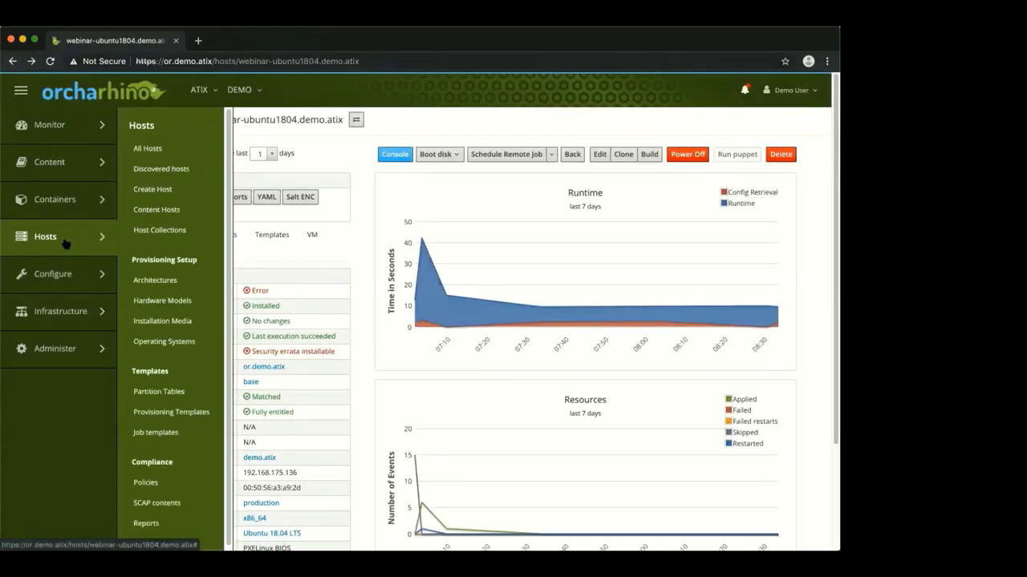
left_click(165, 150)
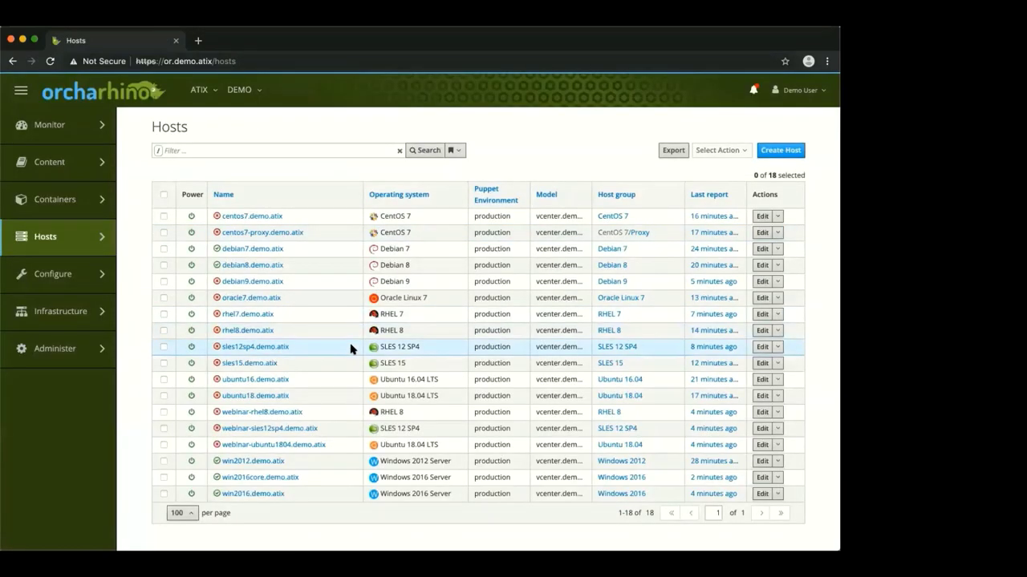
left_click(271, 429)
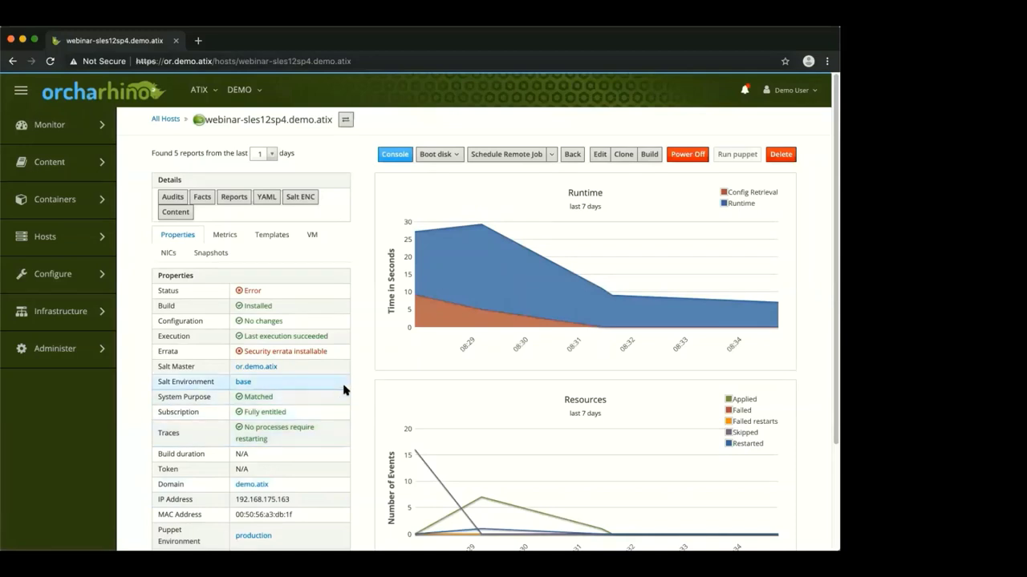
left_click(173, 212)
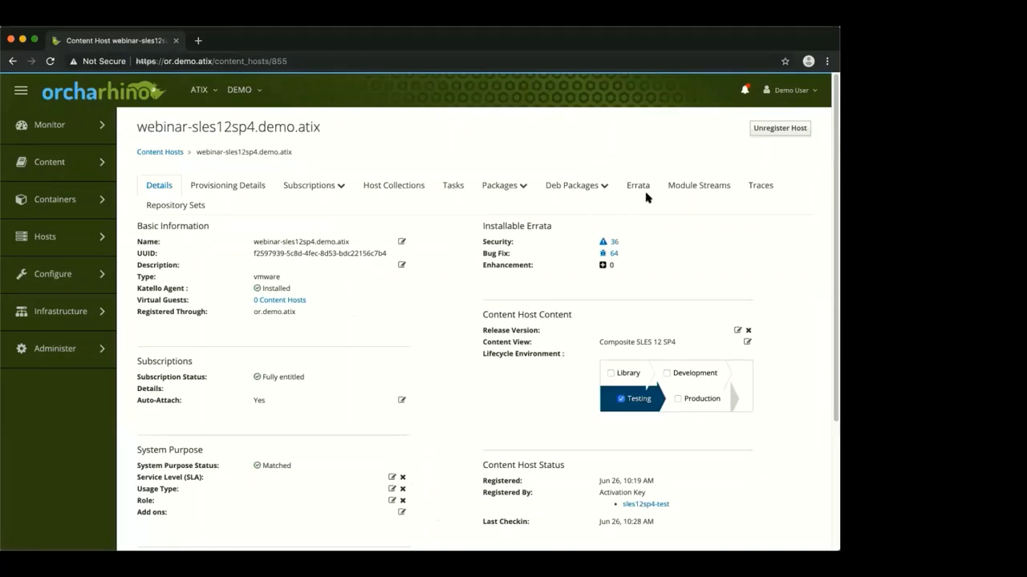
Apply the sqlite3 security erratum SUSE-SLE-SERVER-12-SP4-2019-913 from the host's installable errata list
left_click(609, 213)
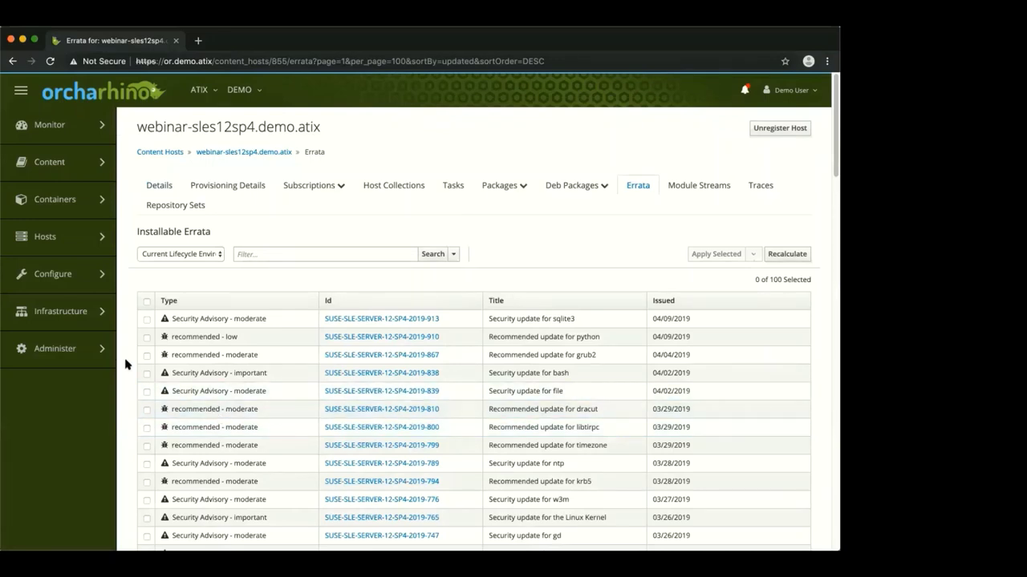
left_click(146, 320)
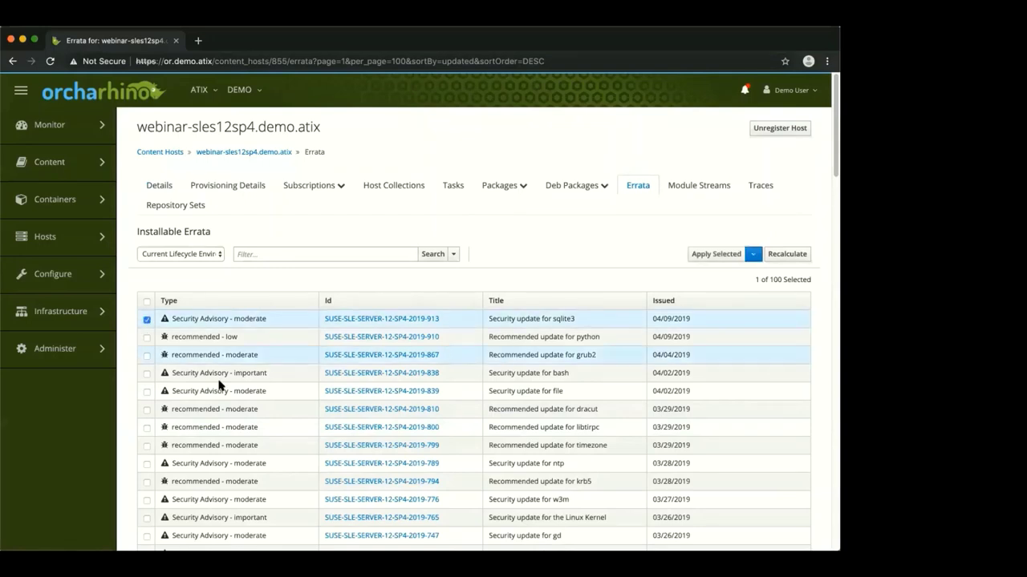
left_click(706, 255)
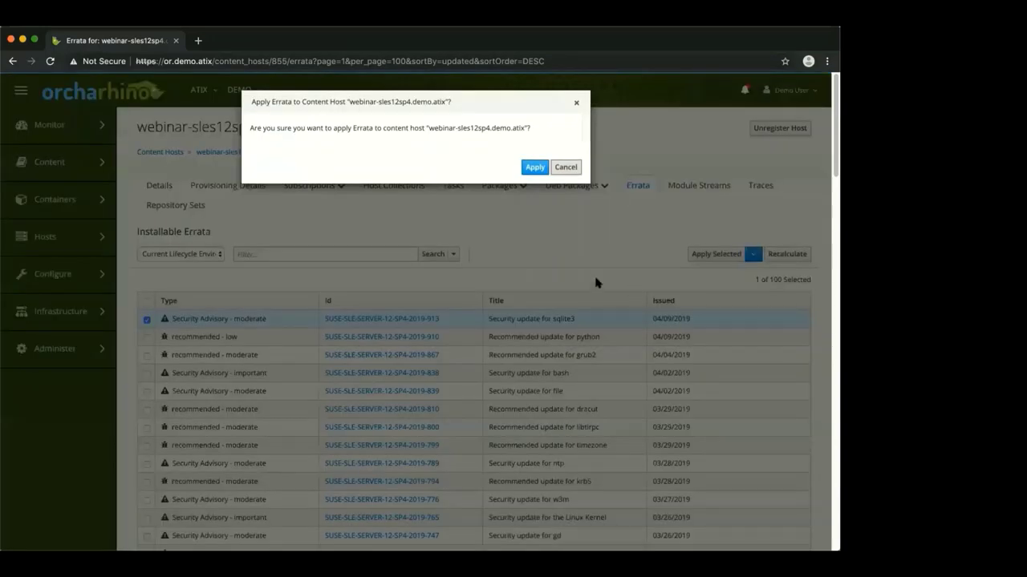
left_click(535, 167)
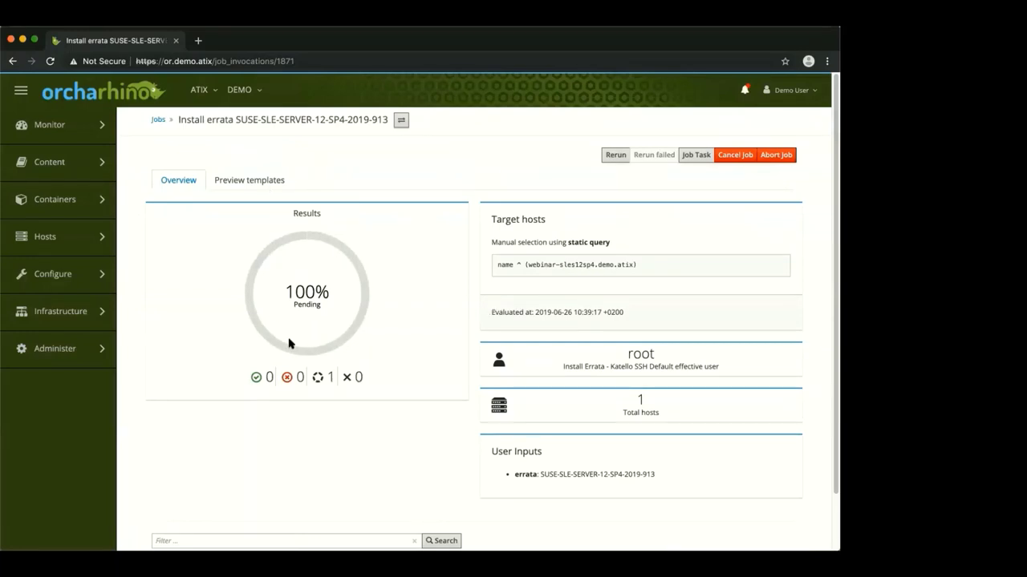
Verify the errata job output shows exit status 0, then return to the Installable Errata list
scroll(297, 344, "down", 2)
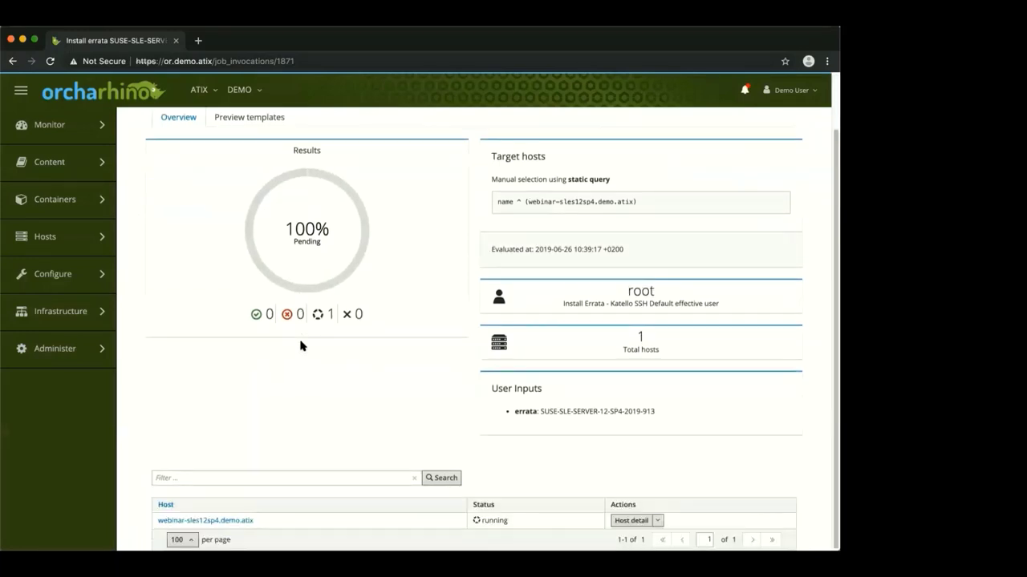
left_click(227, 524, "super")
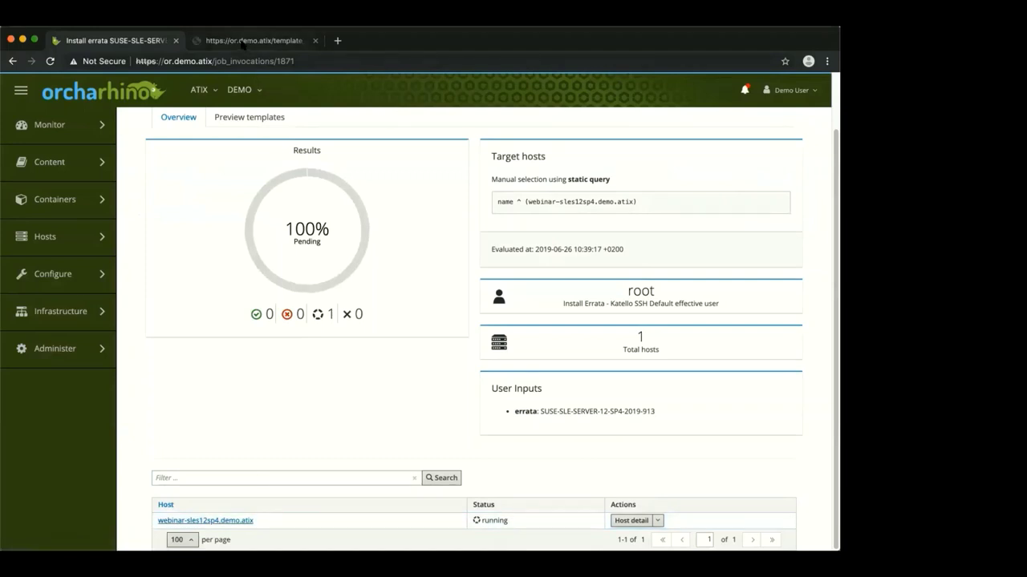
key("ctrl+Tab")
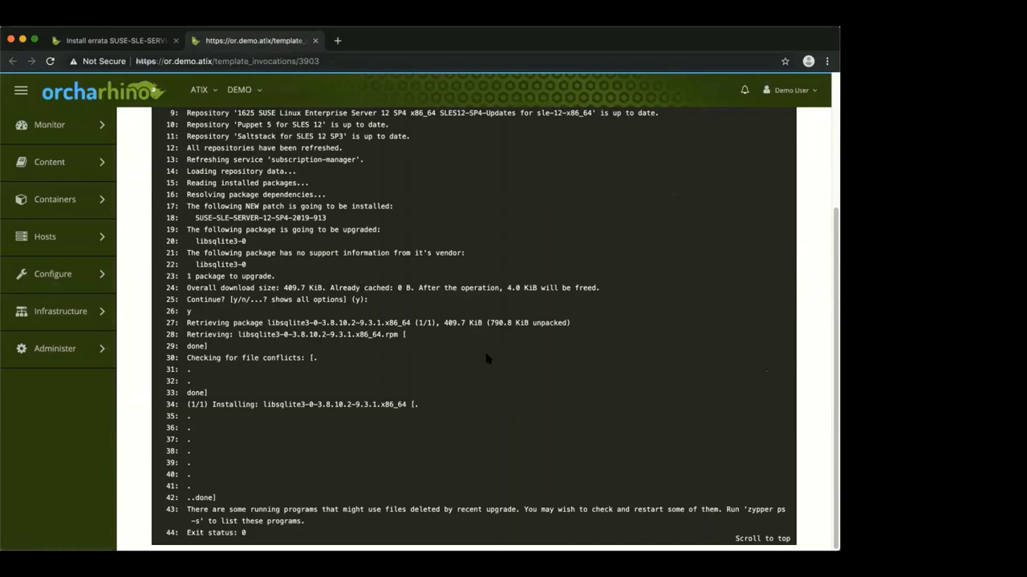
left_click(316, 40)
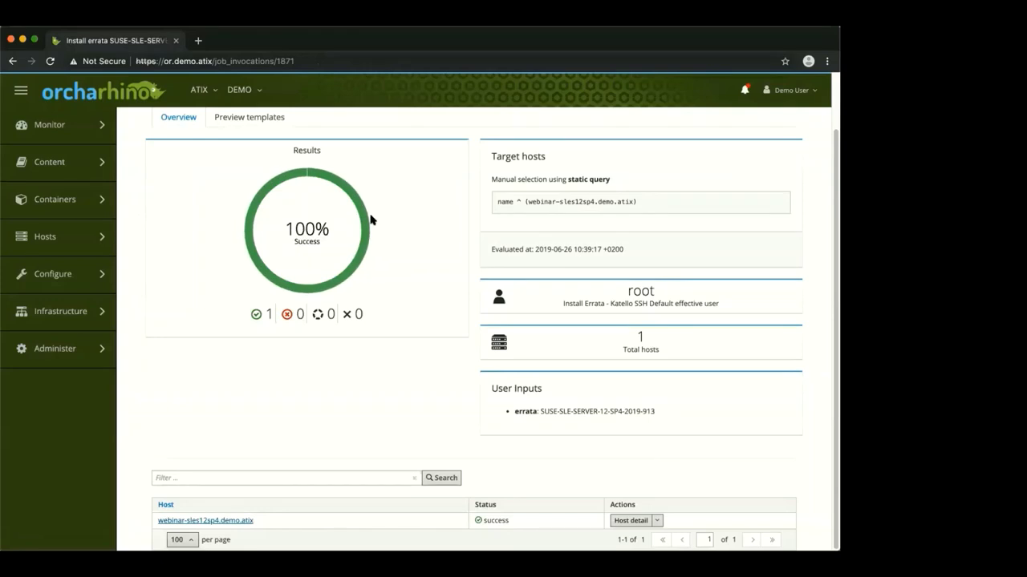
scroll(426, 232, "up", 2)
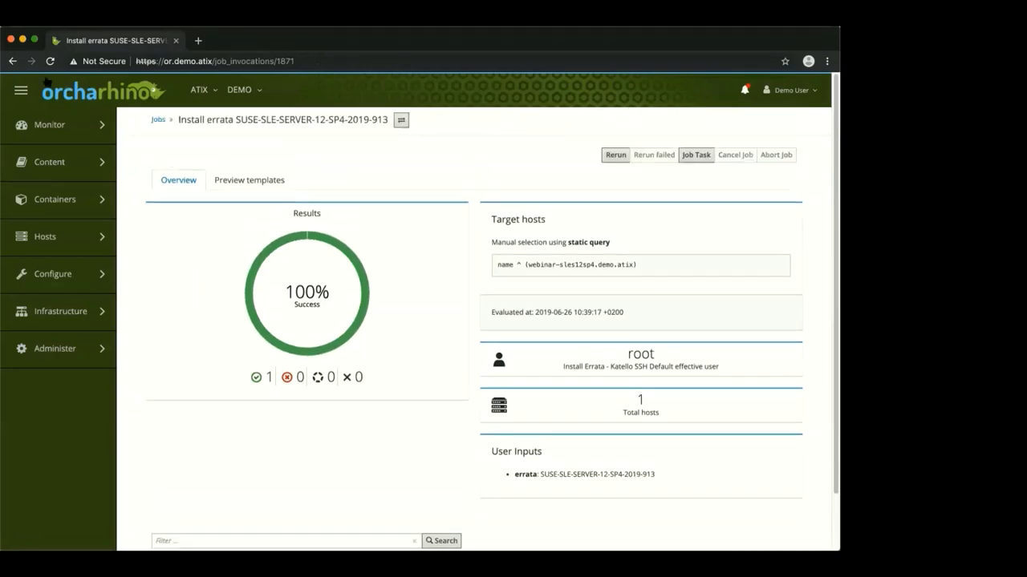
left_click(12, 62)
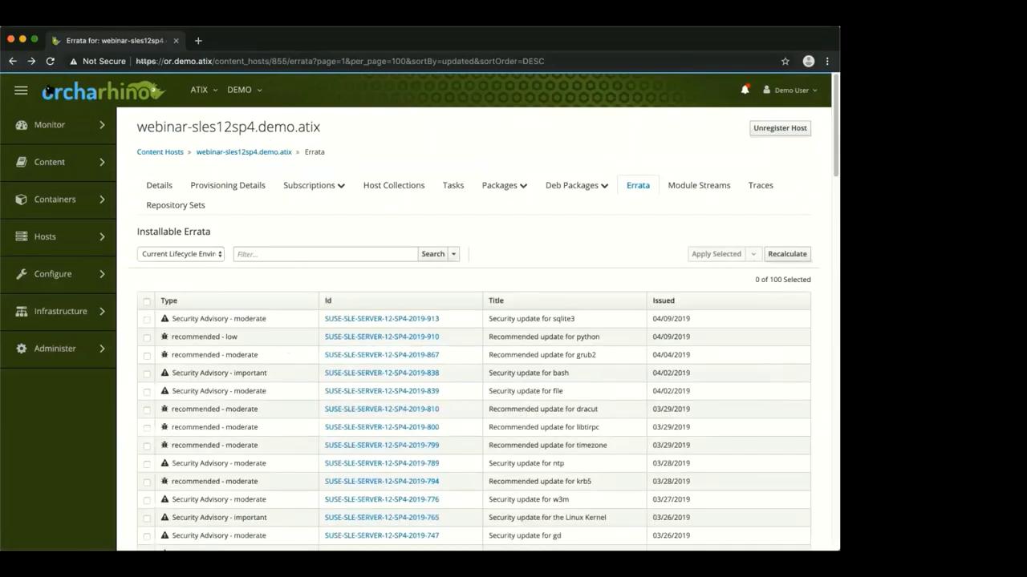
Go back to the main host page of webinar-sles12sp4.demo.atix
left_click(12, 62)
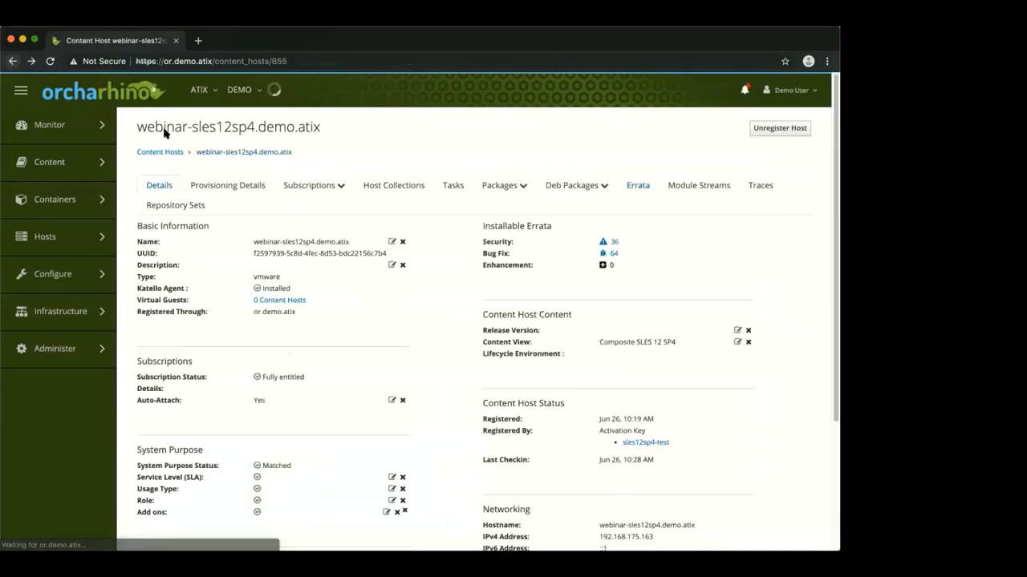
mouse_move(104, 237)
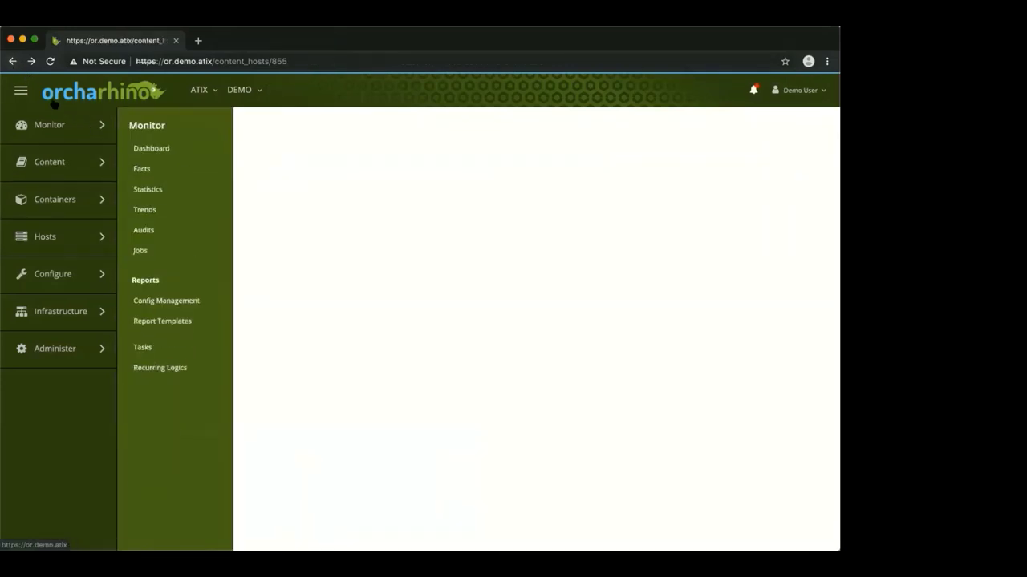
left_click(12, 62)
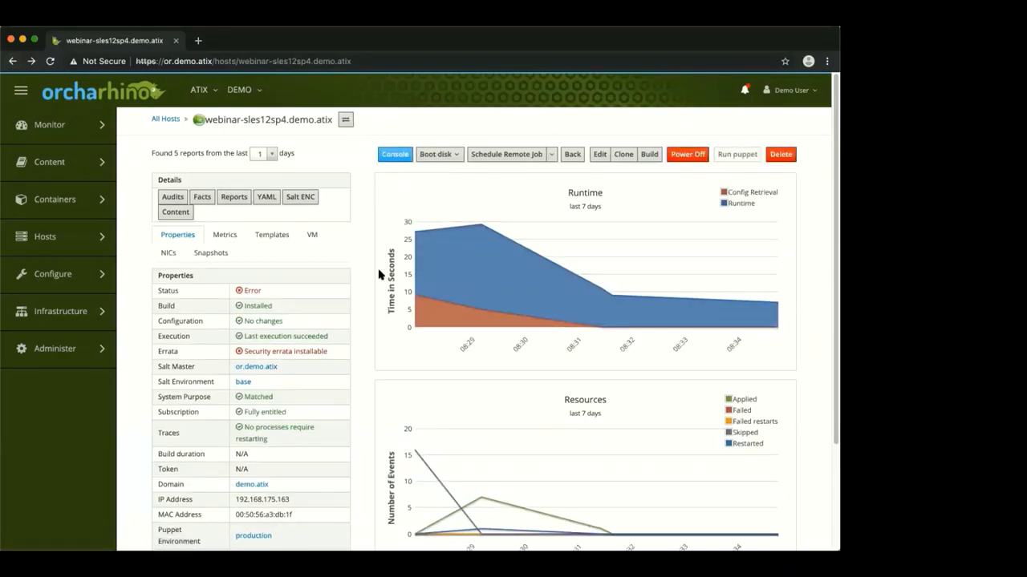
Check the Schedule Remote Job options, then open the host's config management Reports
left_click(551, 155)
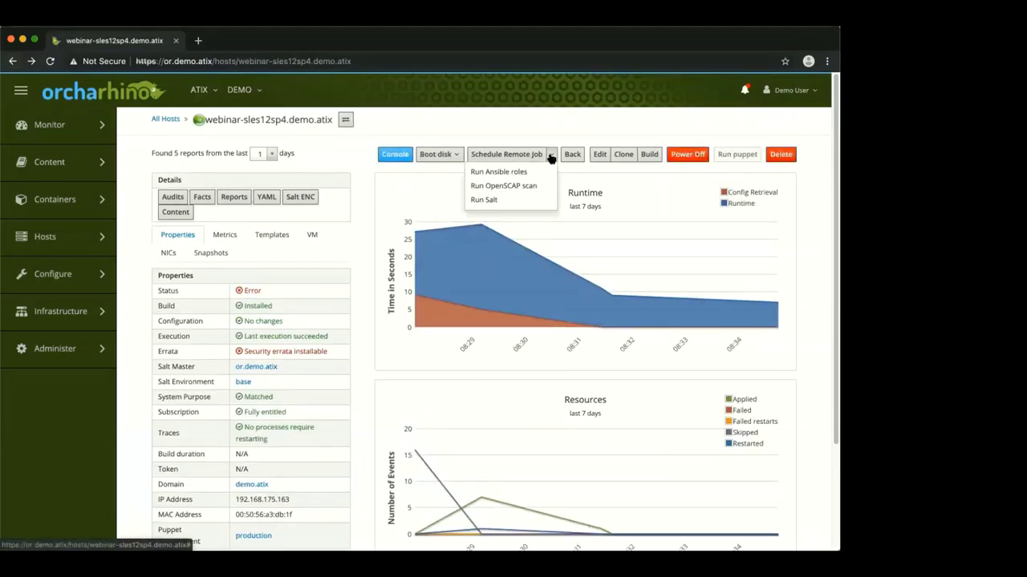
left_click(361, 200)
left_click_drag(353, 215, 299, 214)
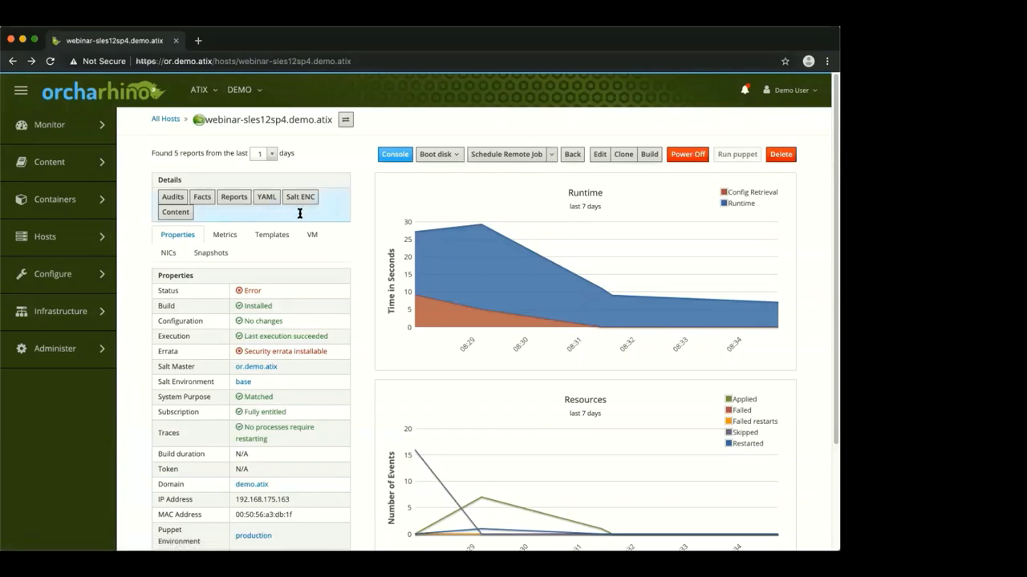
left_click(232, 198)
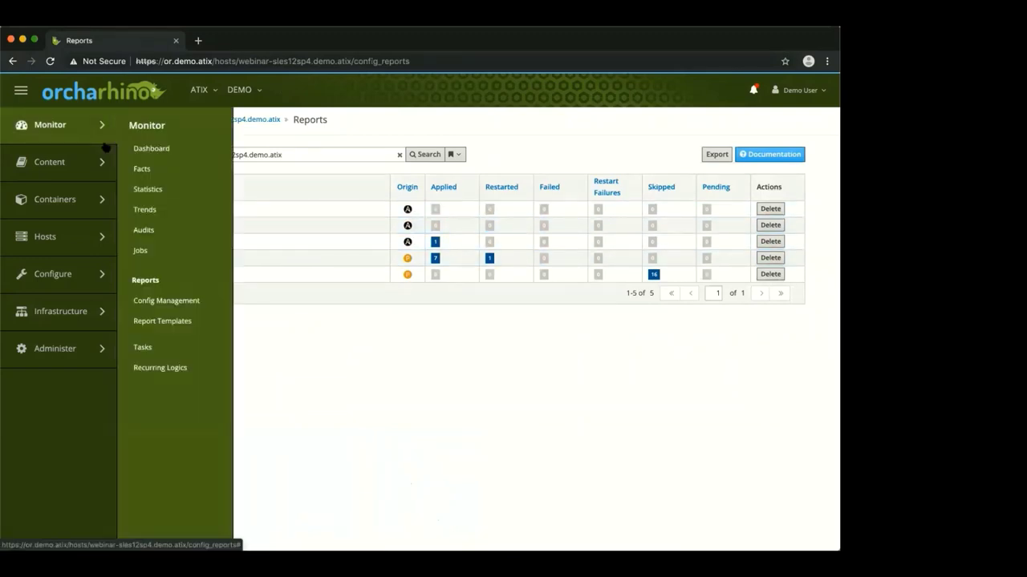
Create a VM snapshot named 'test' for webinar-sles12sp4.demo.atix from its Snapshots tab
left_click(11, 62)
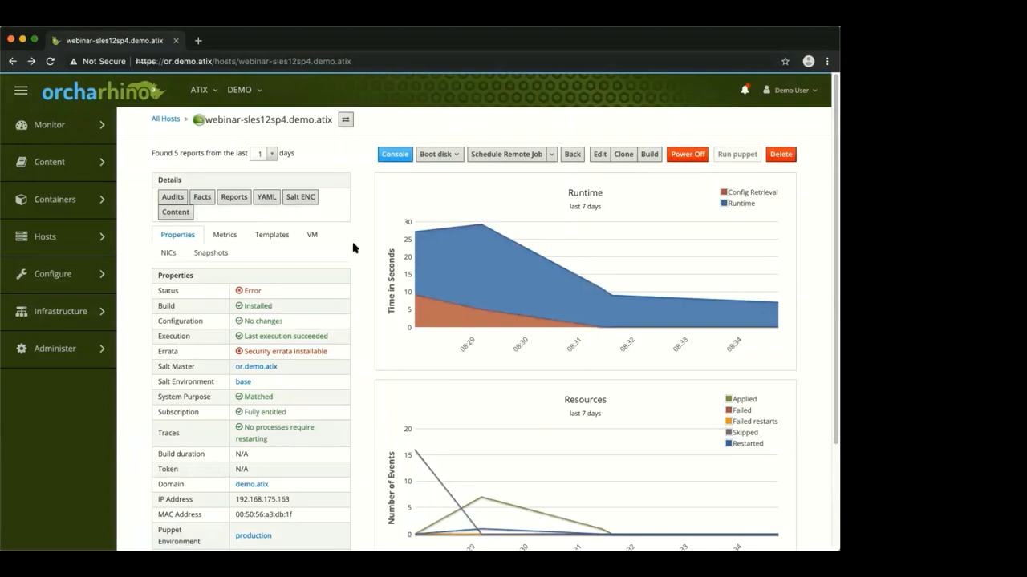
left_click(210, 254)
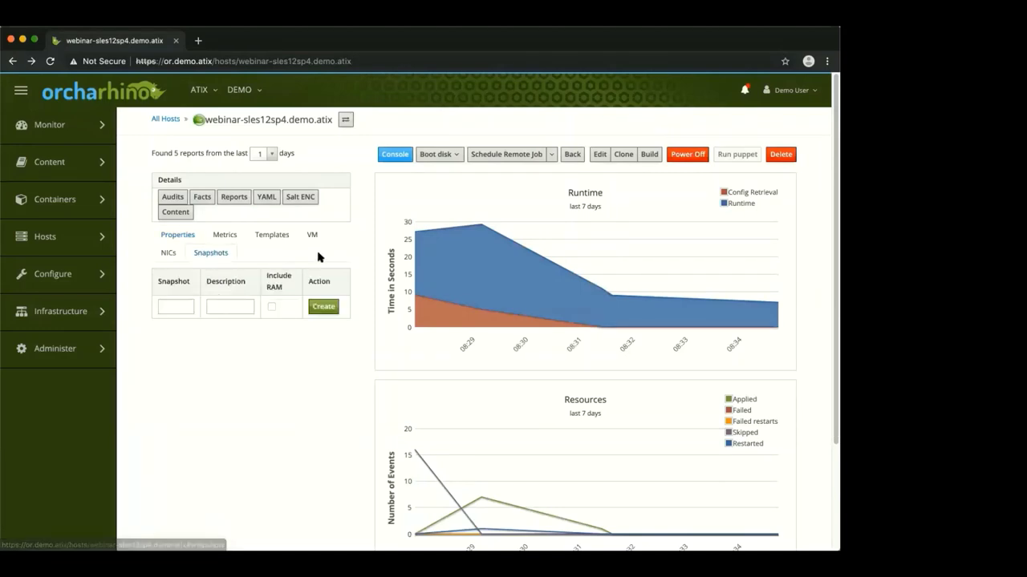
left_click(179, 311)
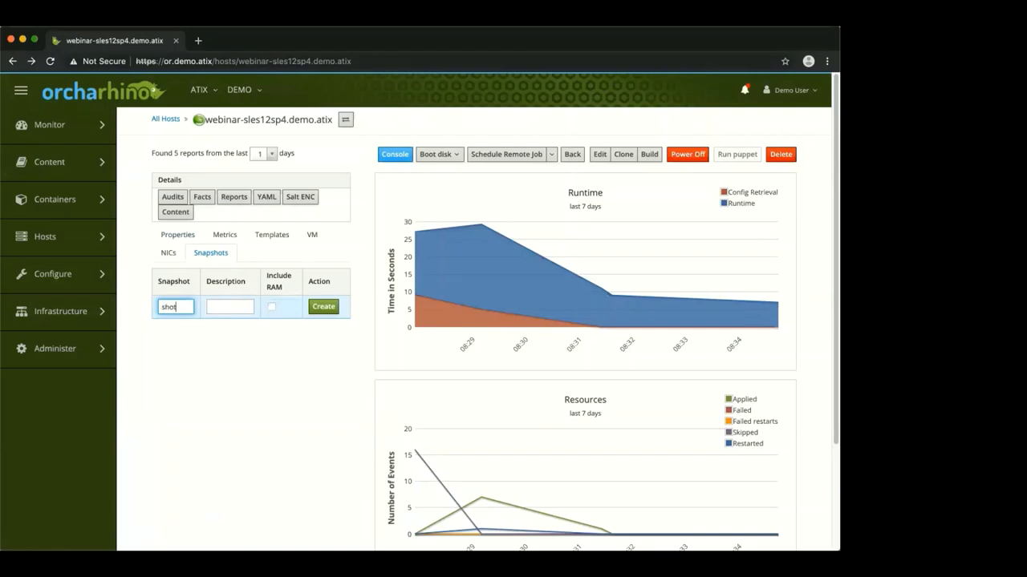
left_click(320, 309)
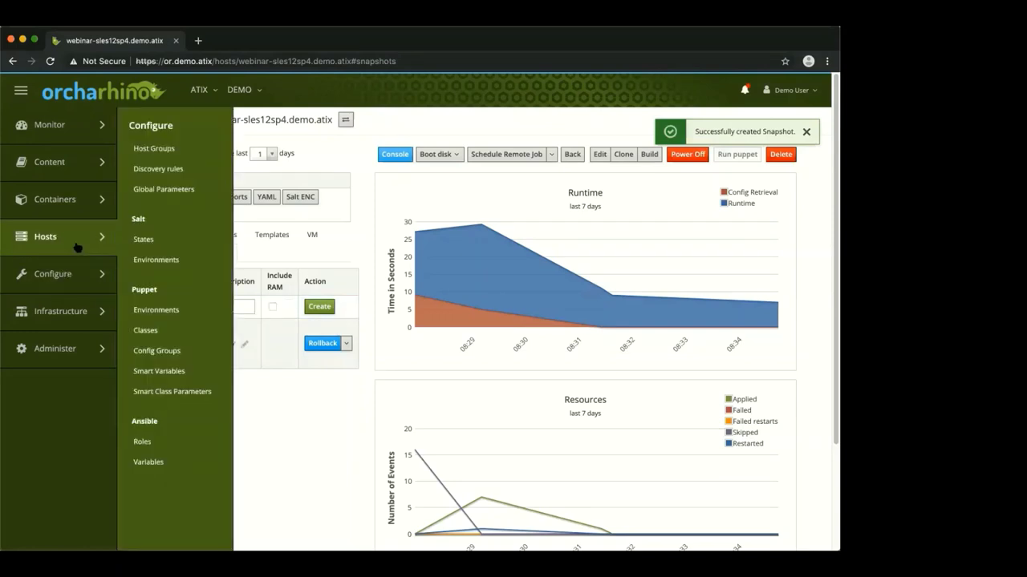
mouse_move(85, 243)
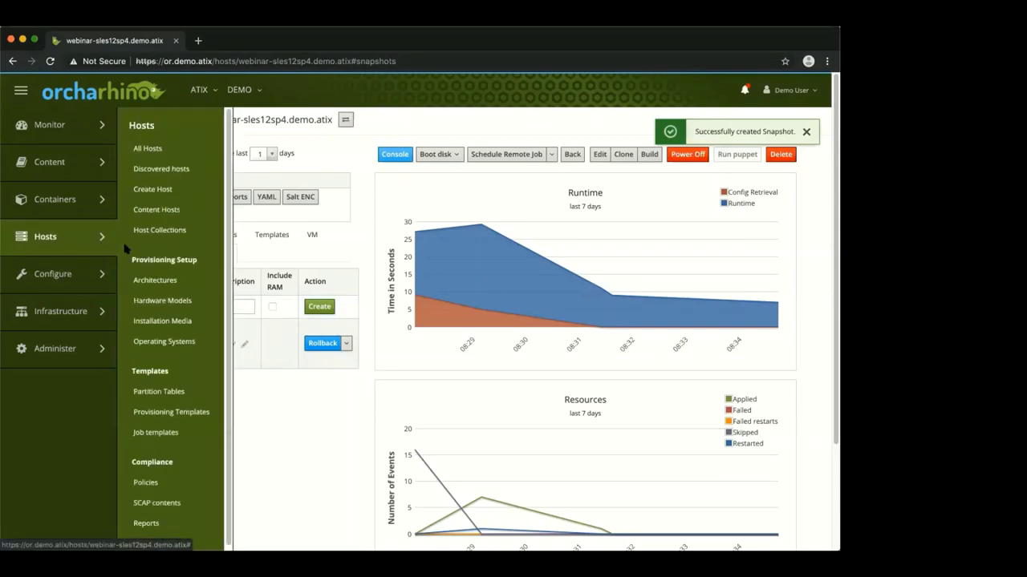
Open the webinar-ubuntu1804.demo.atix host page from All Hosts
left_click(182, 344)
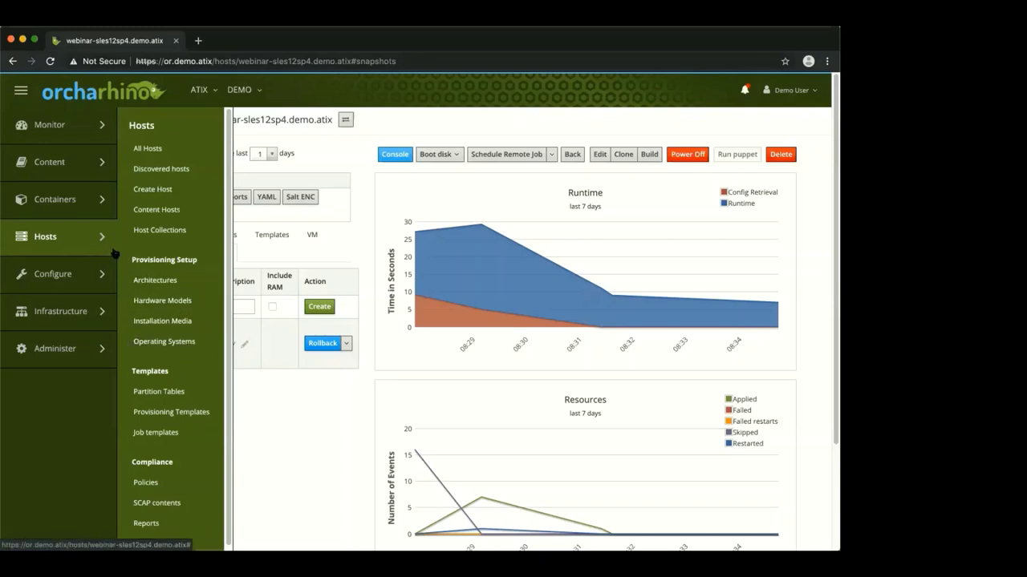
left_click(147, 149)
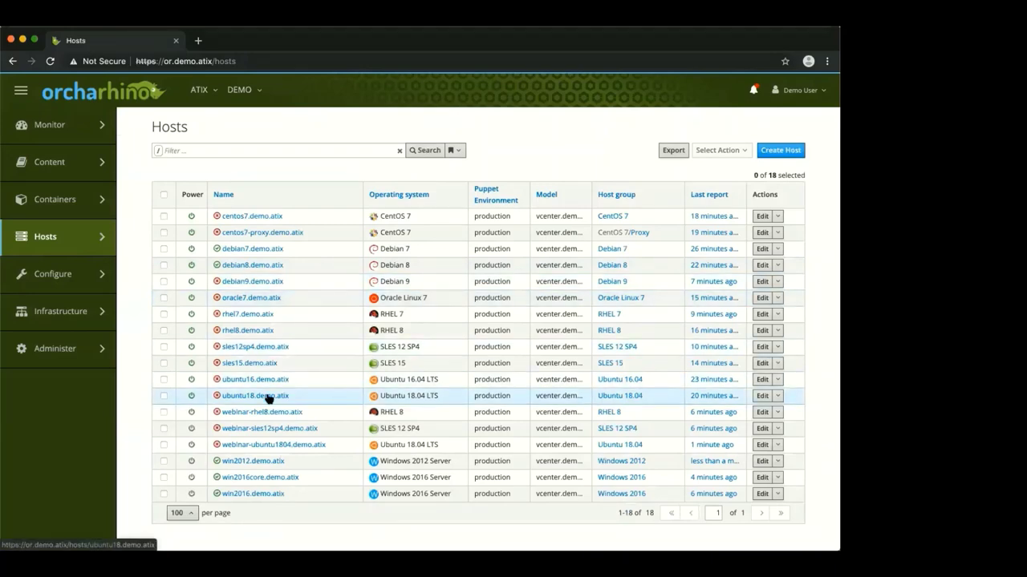
left_click(270, 445)
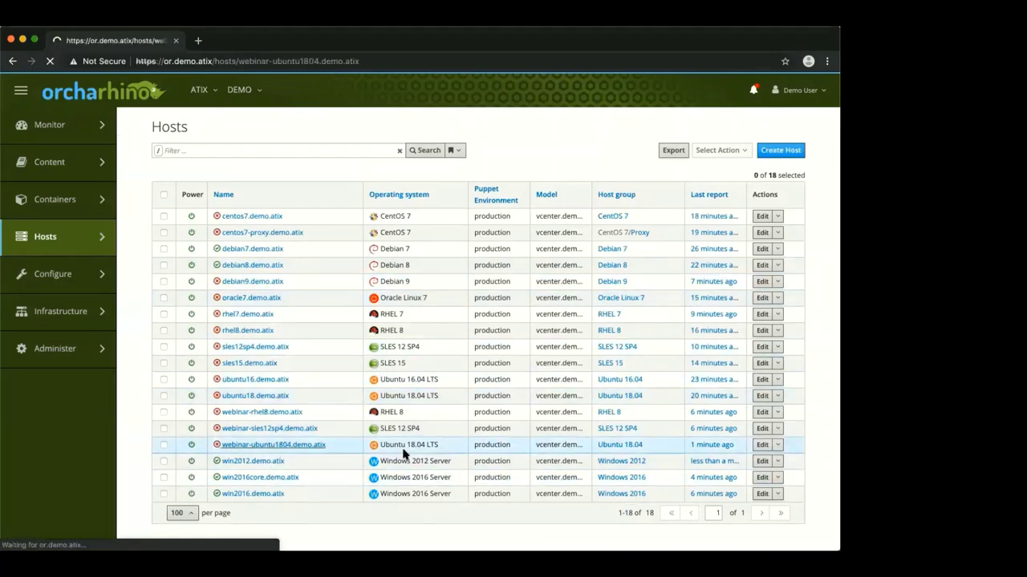
Start a remote job for this host with the job category set to Salt
left_click(551, 154)
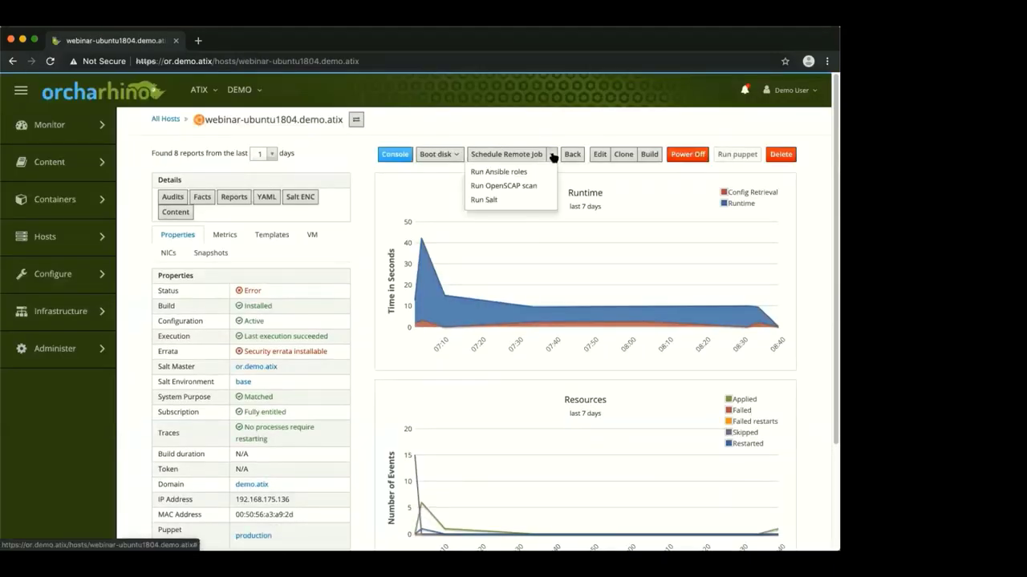
left_click(508, 156)
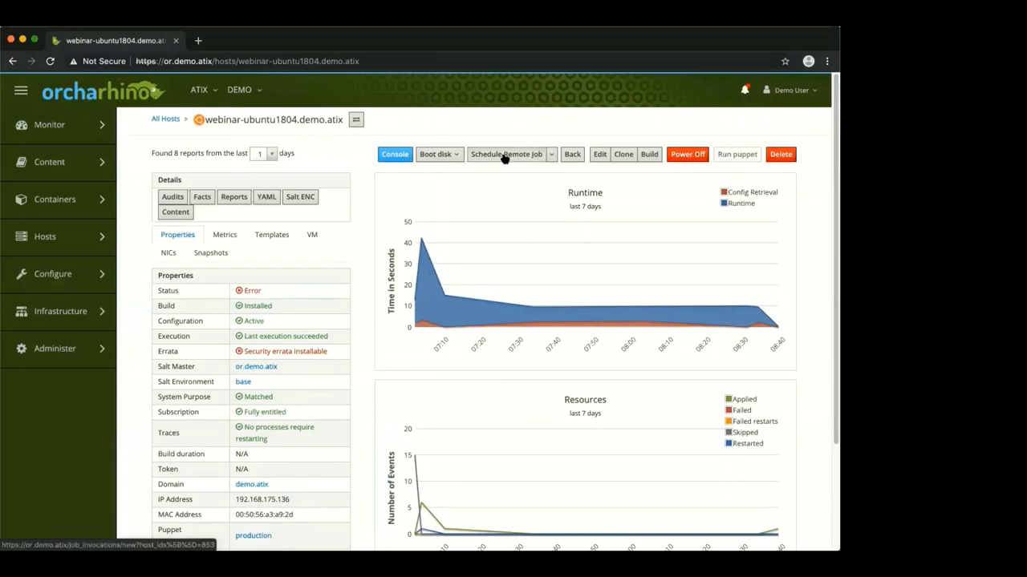
left_click(503, 159)
left_click(353, 178)
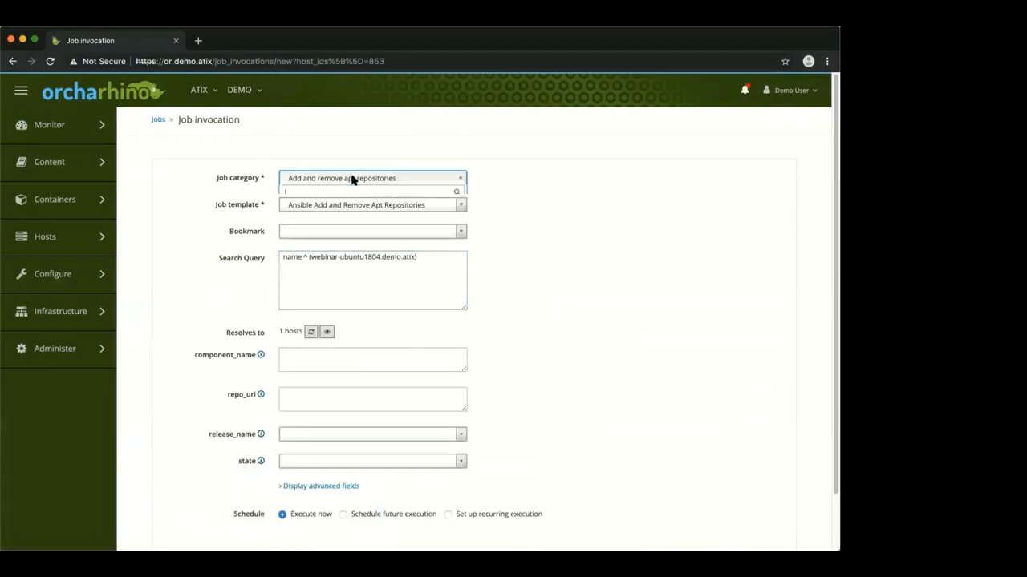
scroll(363, 258, "down", 2)
scroll(364, 258, "down", 1)
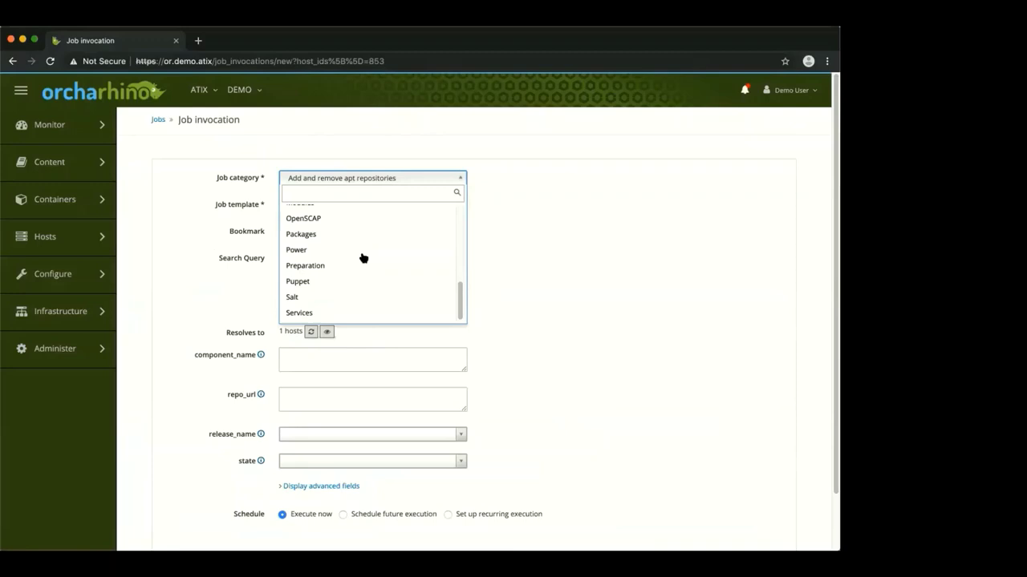
left_click(350, 296)
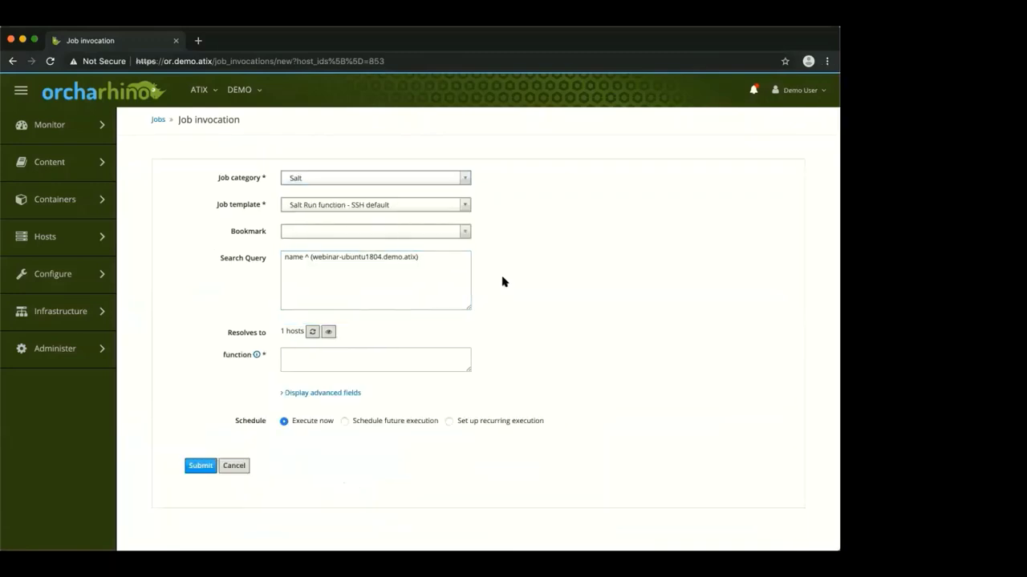
Enter the Salt function cmd.run 'uptime' and submit the job to run now
left_click(257, 356)
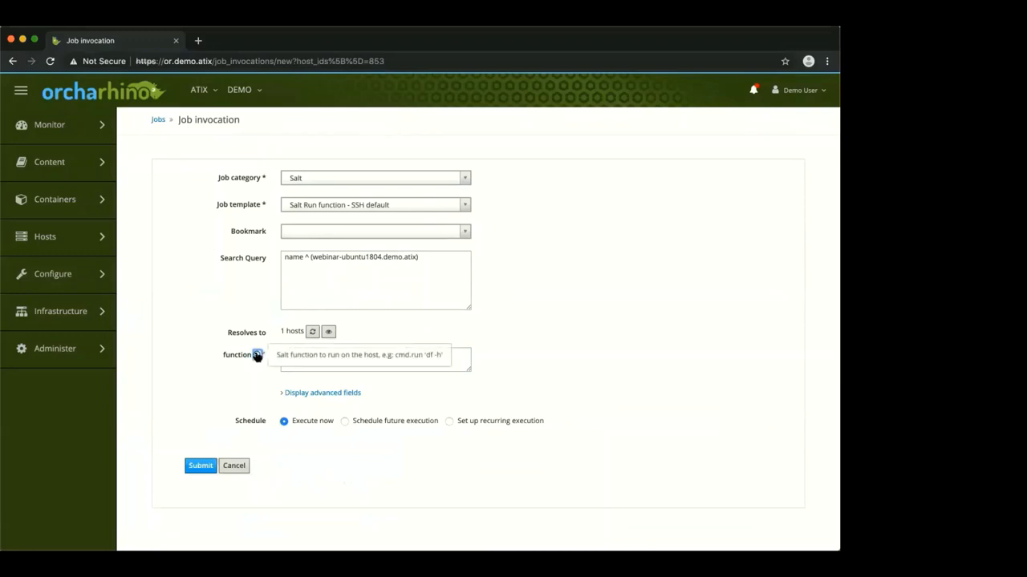
left_click(448, 361)
type("cmd")
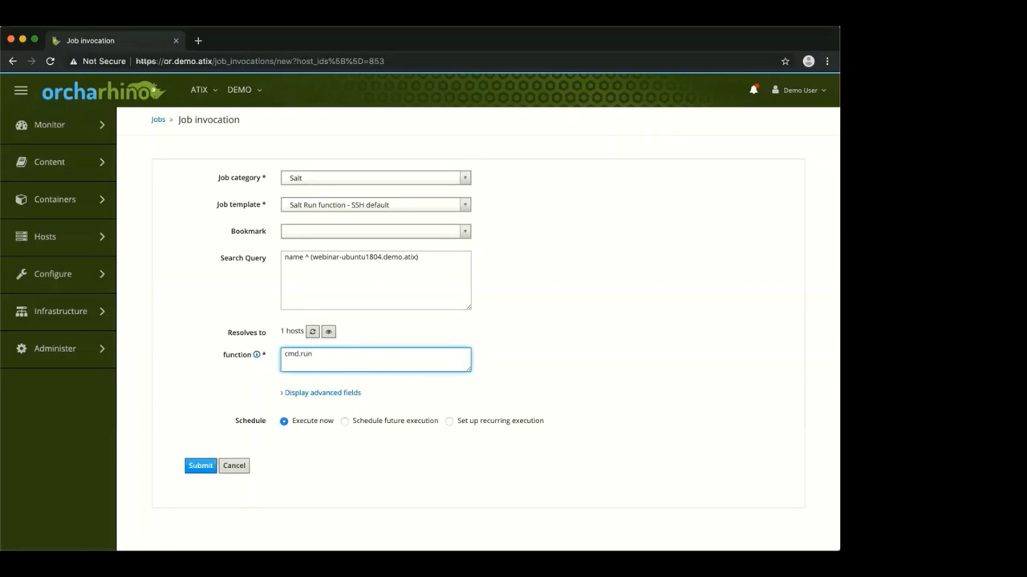
type(".run")
mouse_move(258, 354)
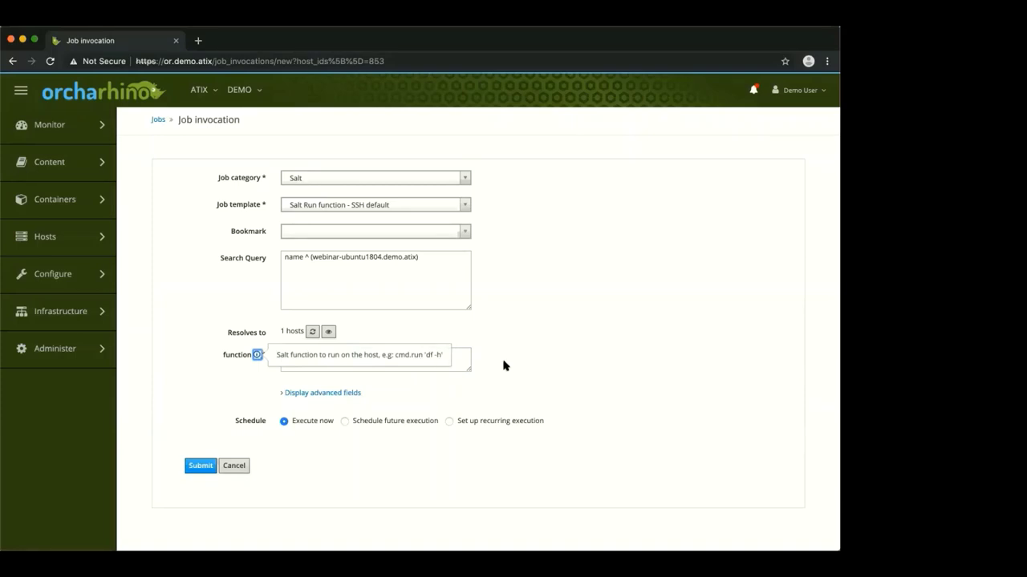
left_click(438, 361)
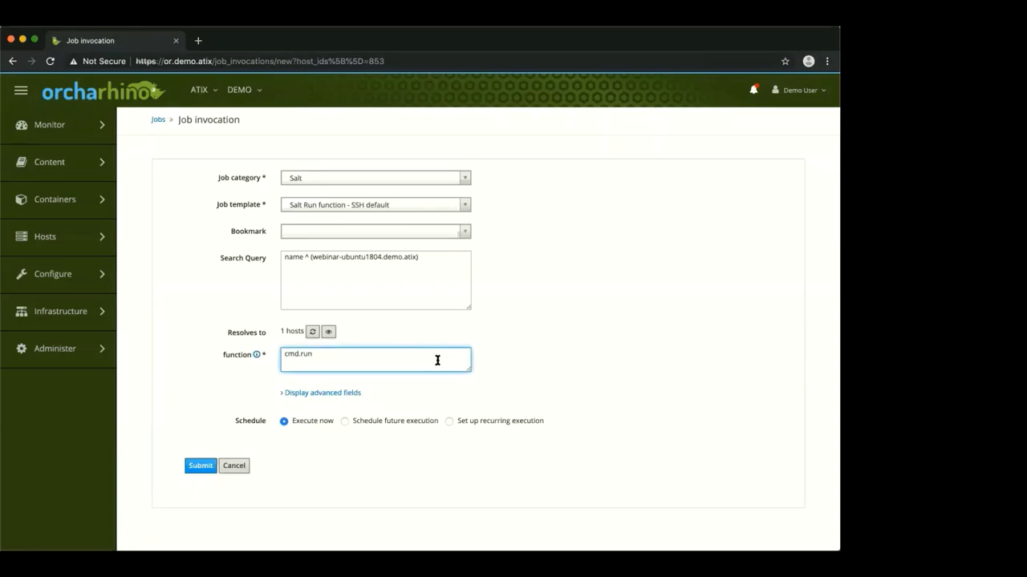
type("'uptime")
left_click(201, 467)
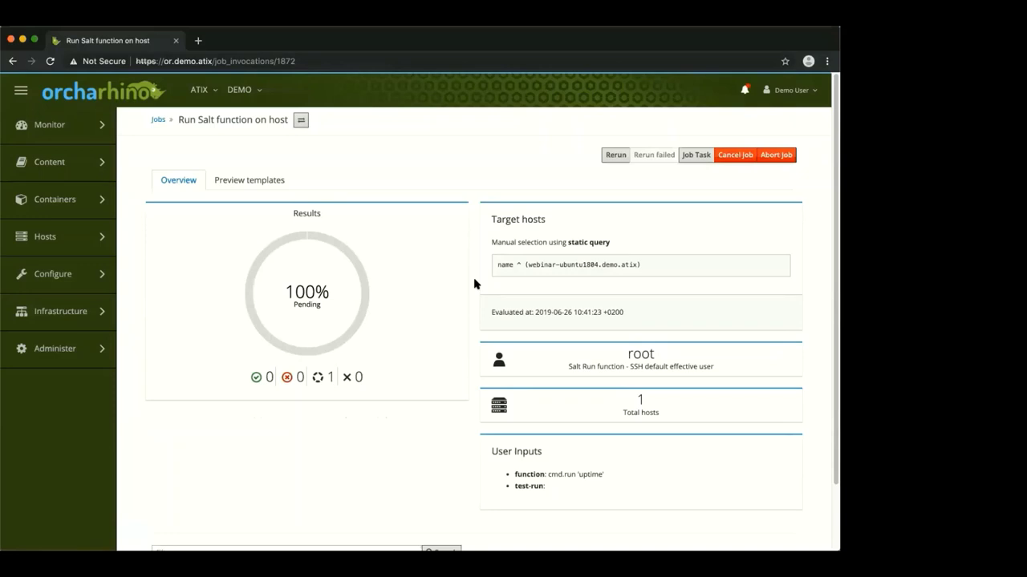
Read webinar-ubuntu1804's uptime output in a new tab, exit status 0, then close it
scroll(482, 337, "down", 1)
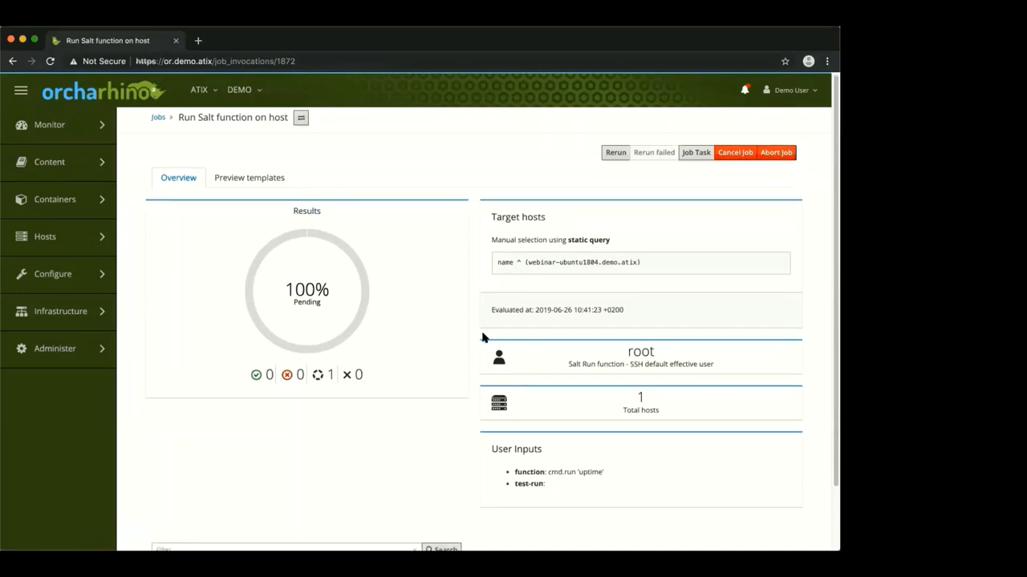
scroll(482, 337, "down", 2)
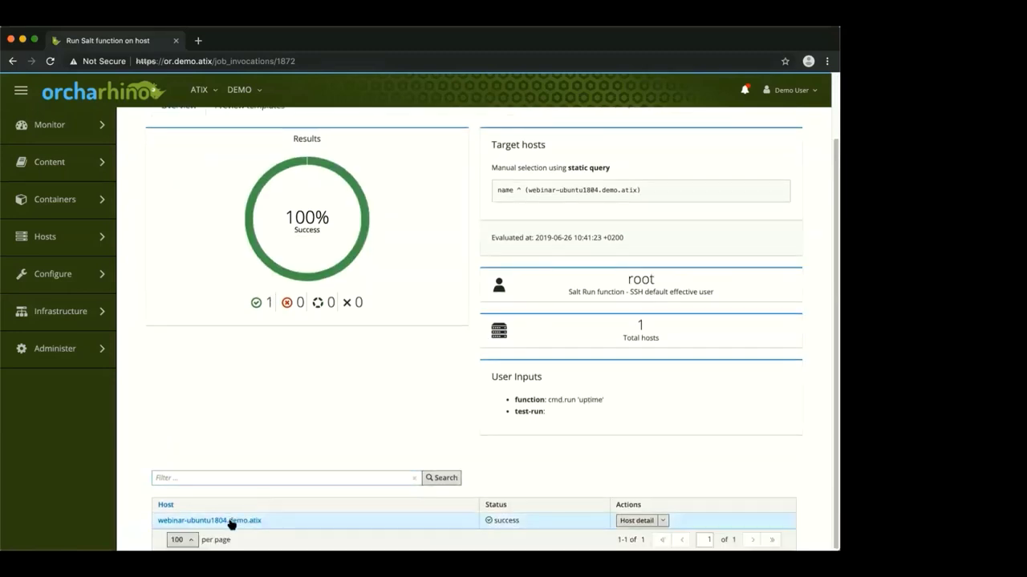
left_click(231, 523, "super")
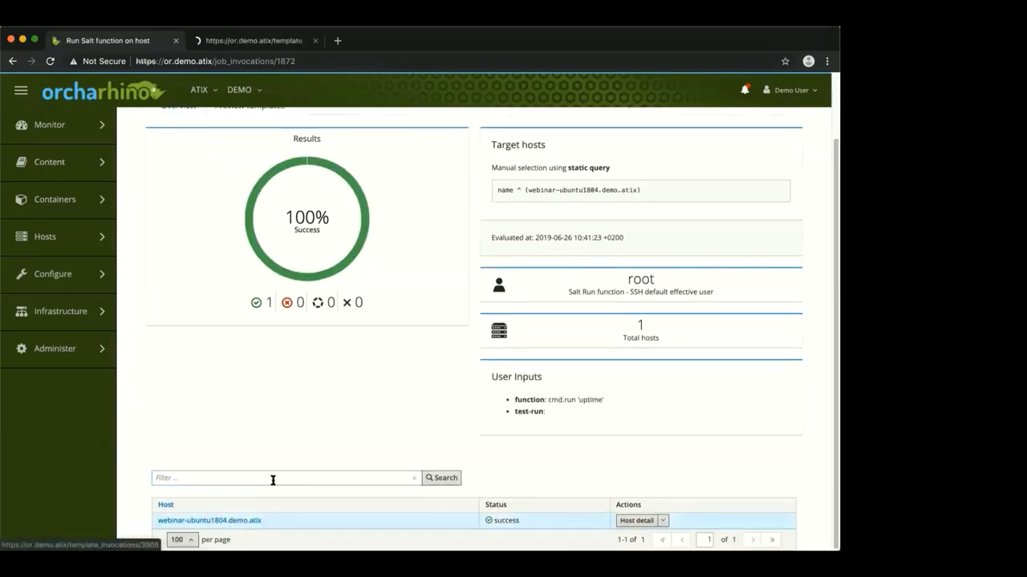
left_click(264, 45)
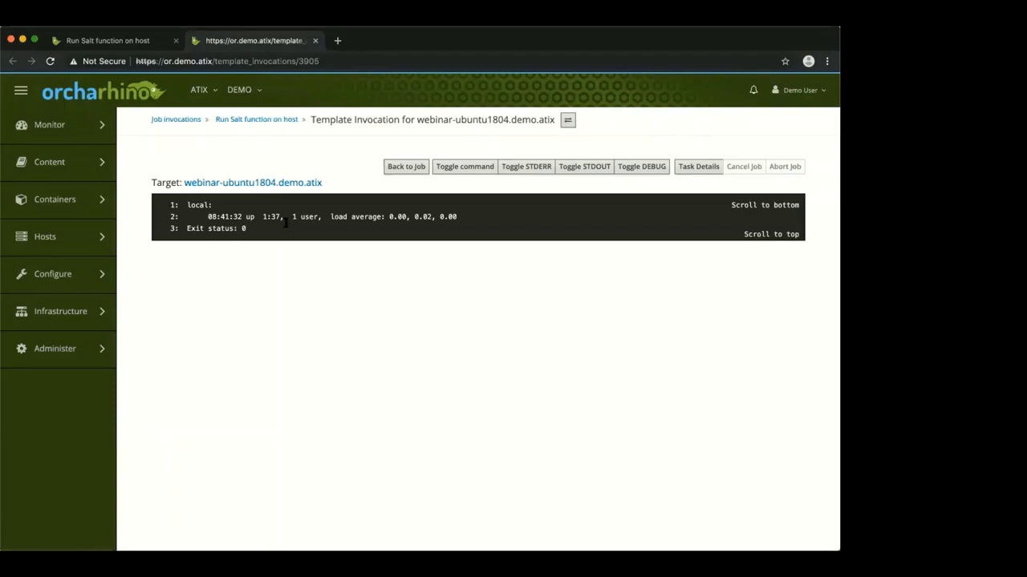
left_click(316, 40)
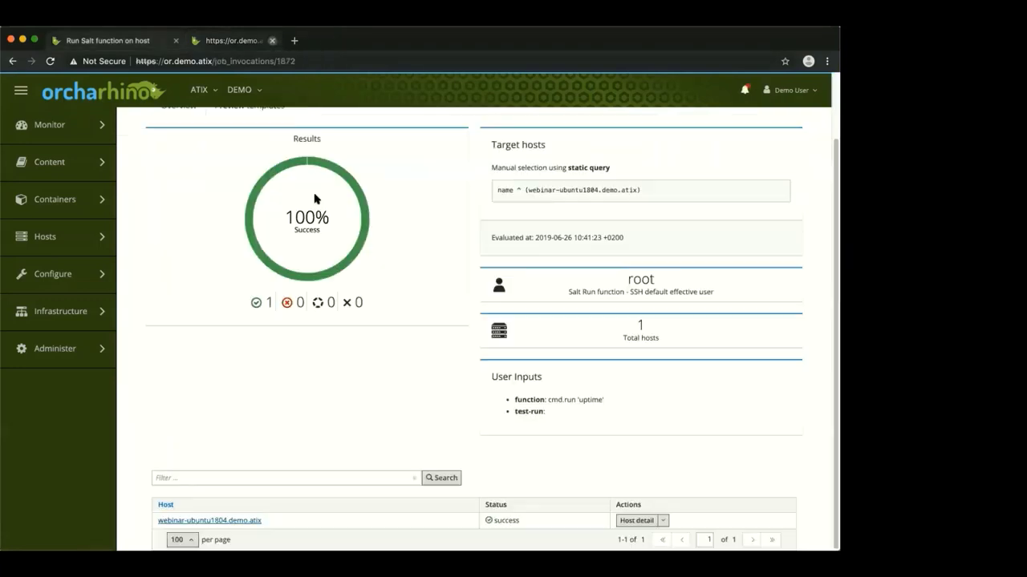
Return to webinar-ubuntu1804.demo.atix and open its content host details
mouse_move(83, 112)
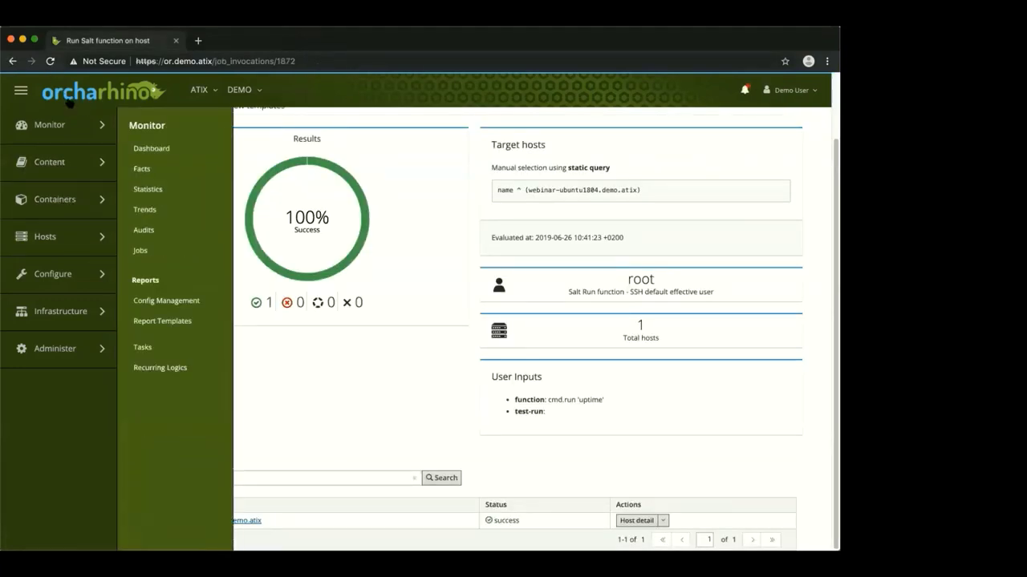
mouse_move(67, 244)
left_click(11, 61)
left_click(12, 61)
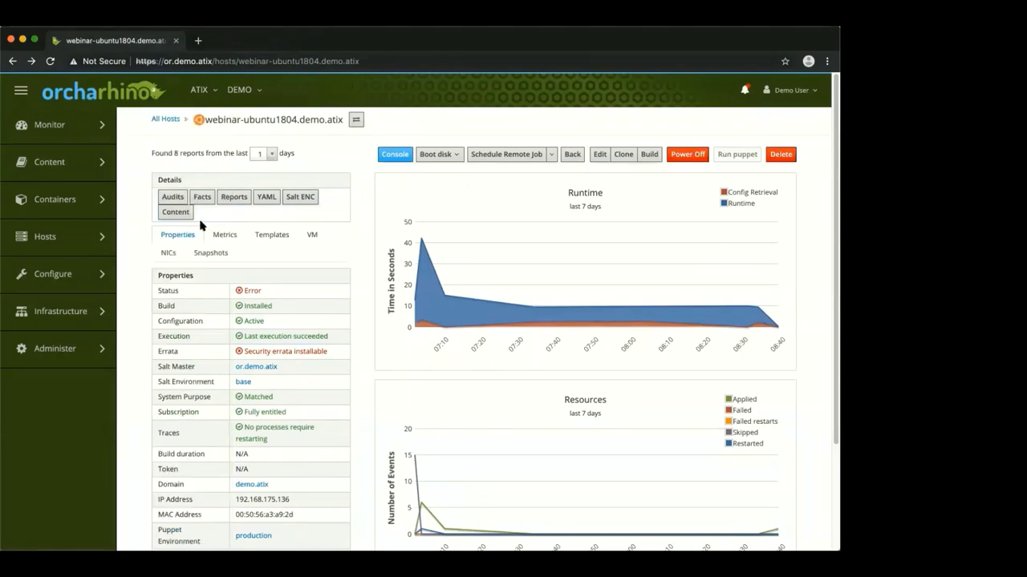
left_click(173, 212)
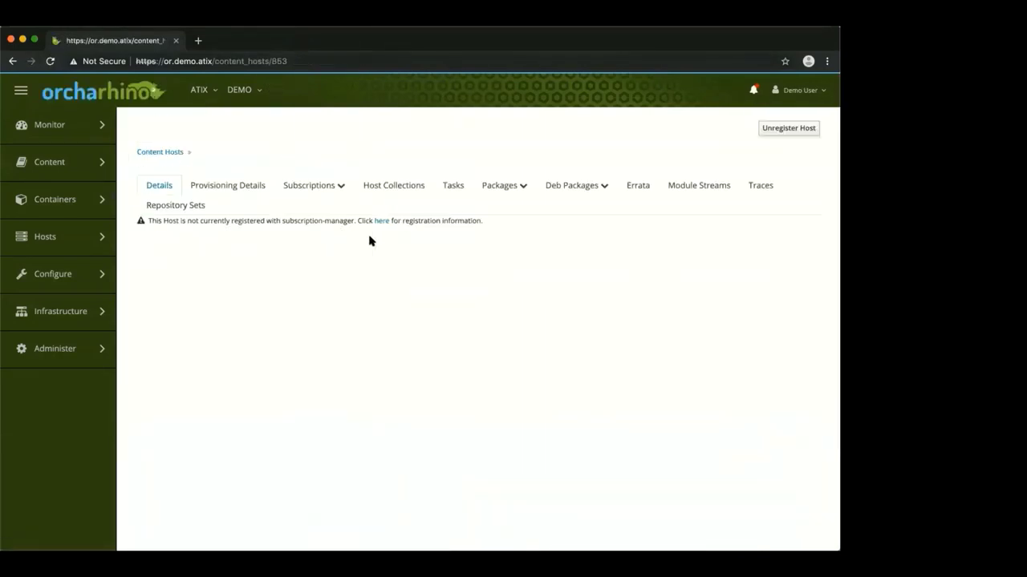
Install the vim package through Deb Packages > Apt Actions
left_click(572, 185)
left_click(560, 206)
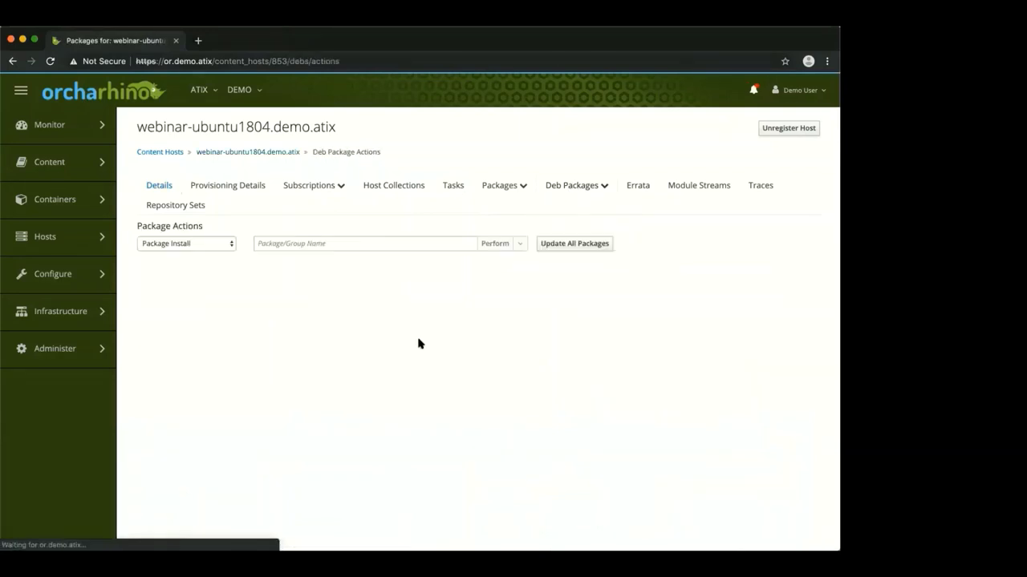
left_click(321, 245)
type("vim")
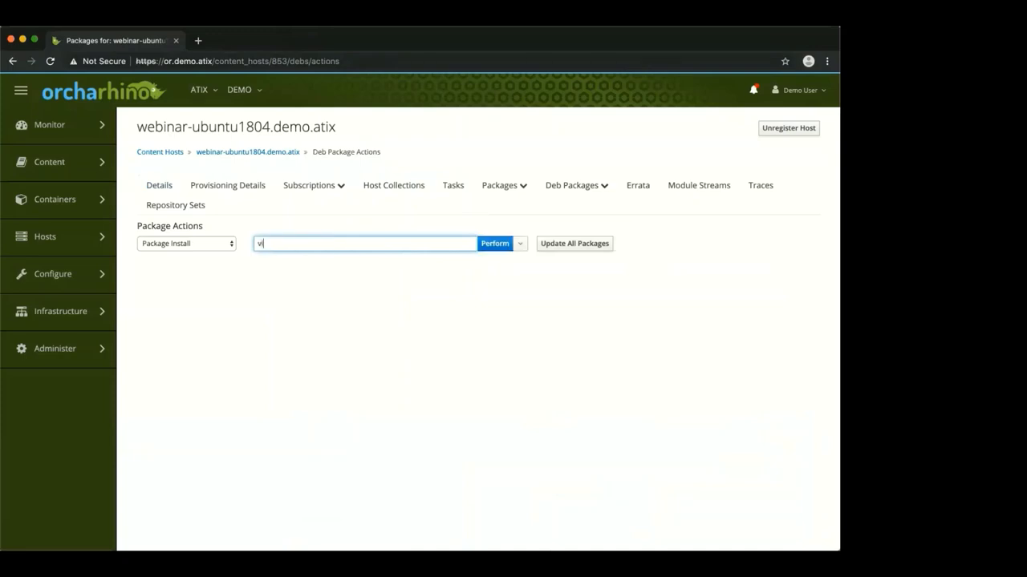
left_click(491, 244)
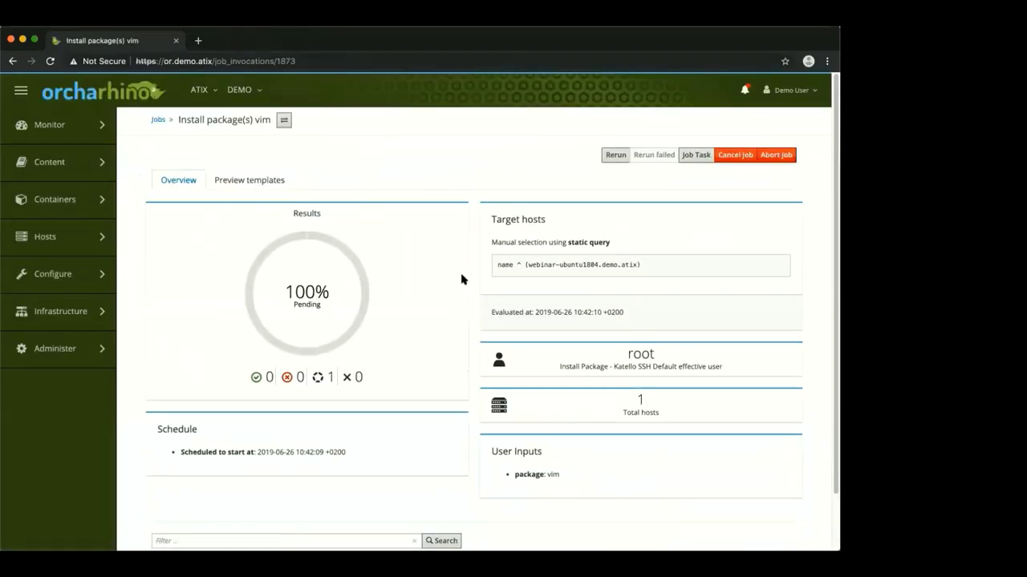
Read the vim install output showing unmet vim-common dependencies (exit 100), then close it
scroll(473, 271, "down", 2)
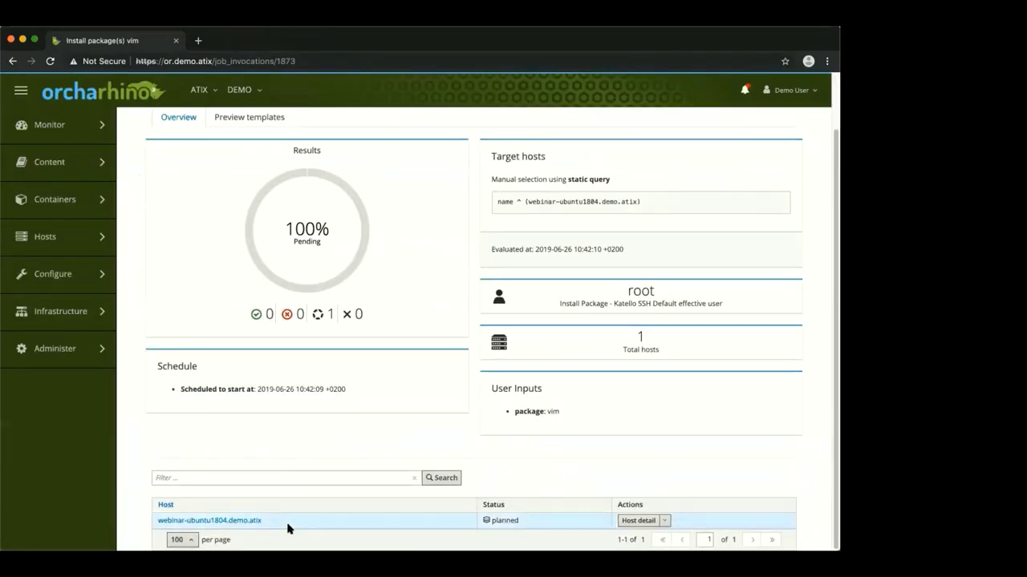
left_click(225, 523, "super")
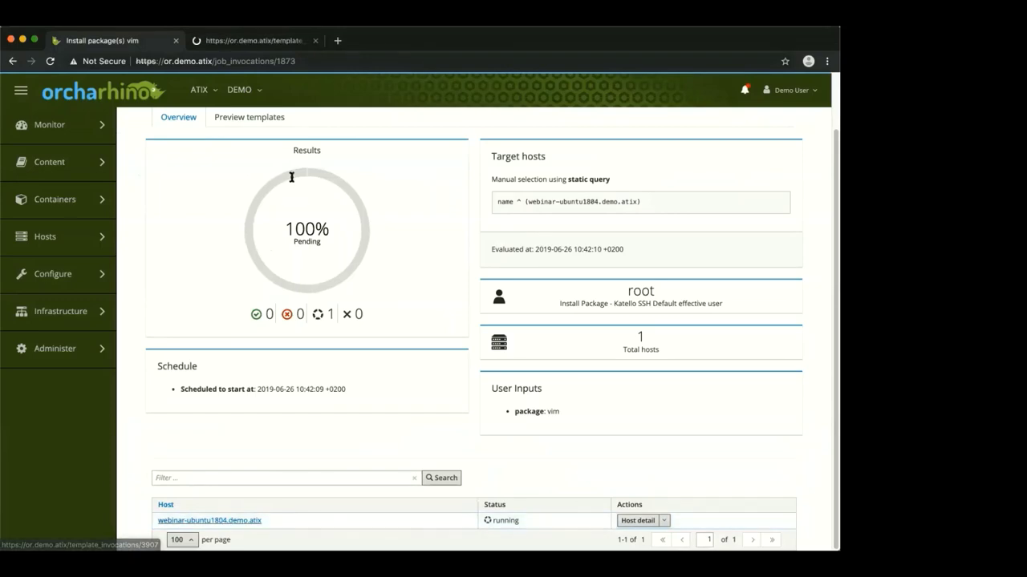
left_click(258, 46)
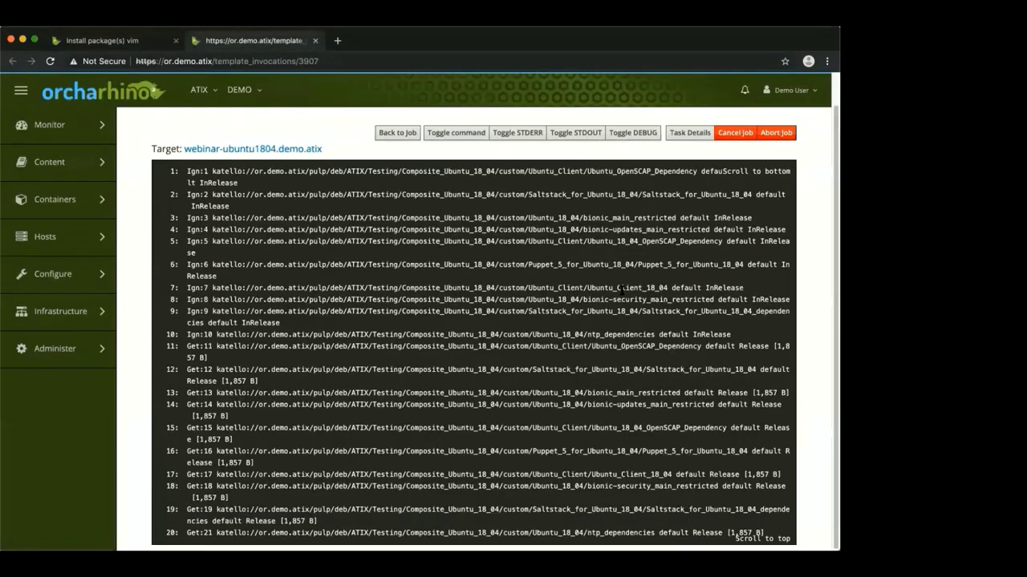
scroll(593, 301, "down", 4)
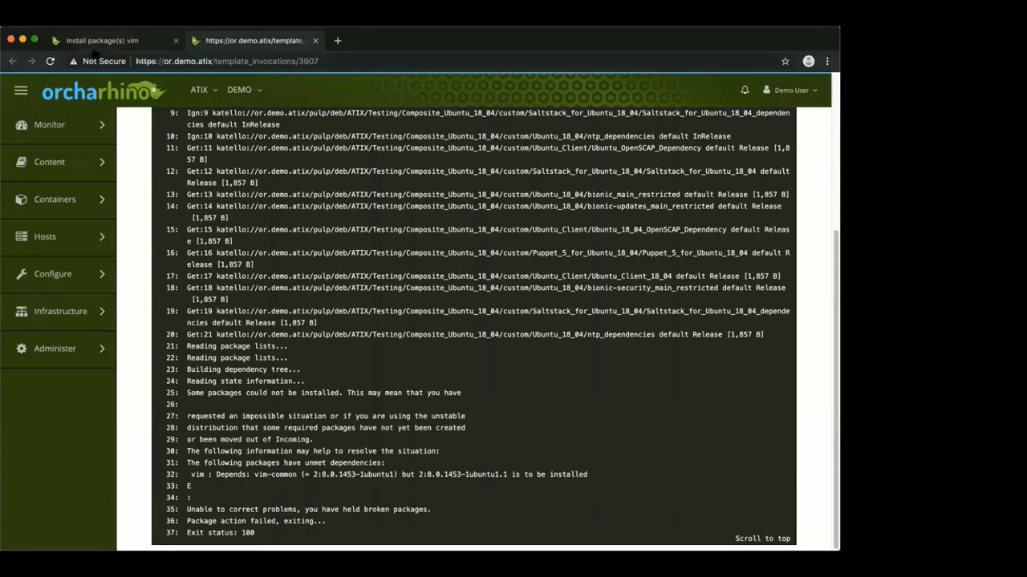
mouse_move(91, 247)
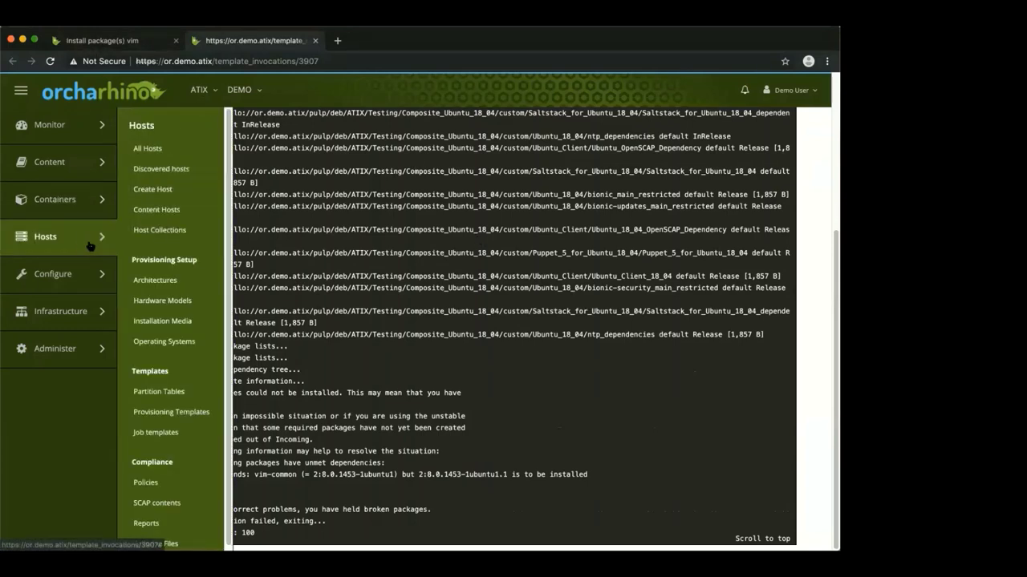
left_click(148, 149)
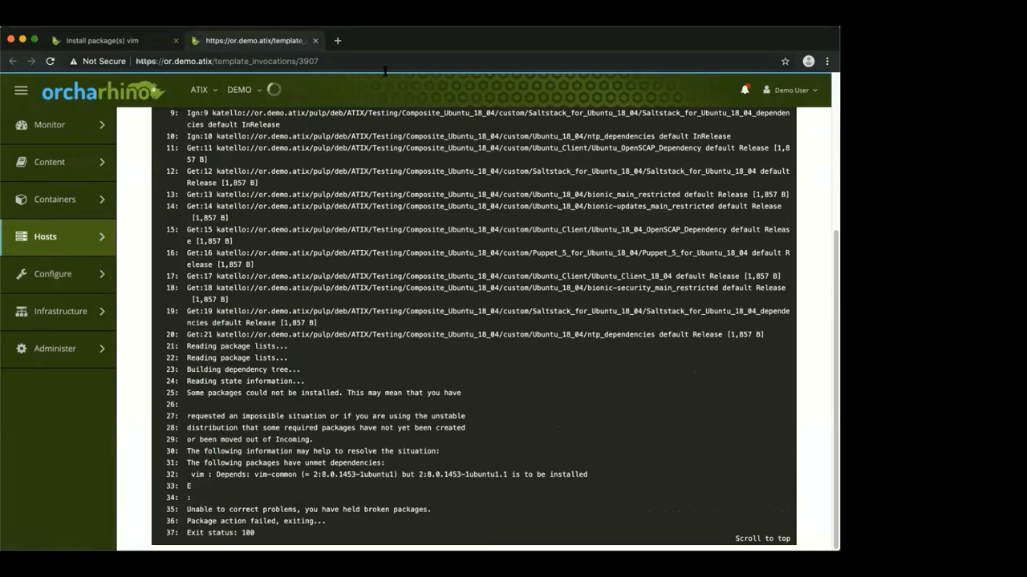
left_click(314, 41)
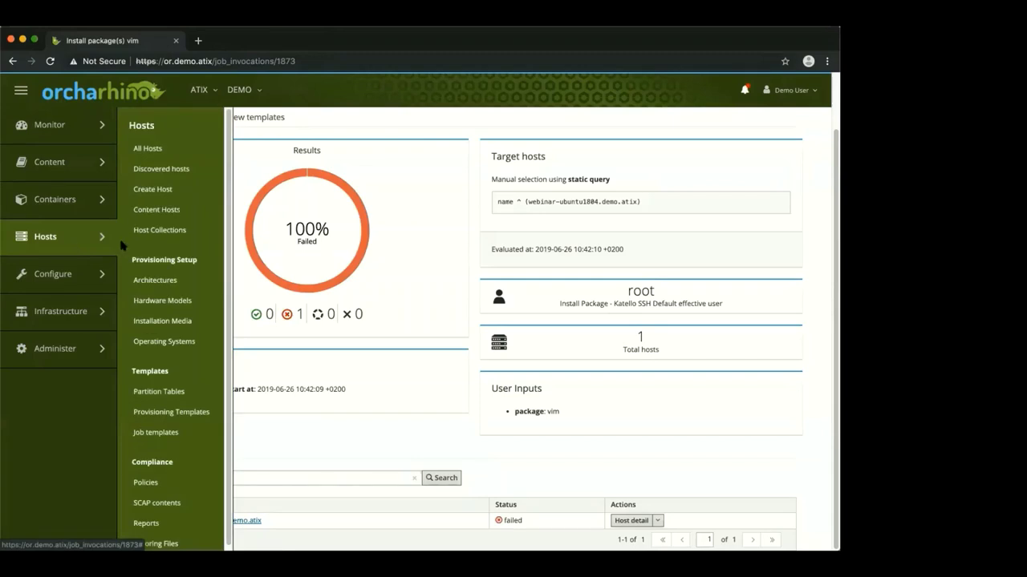
mouse_move(92, 243)
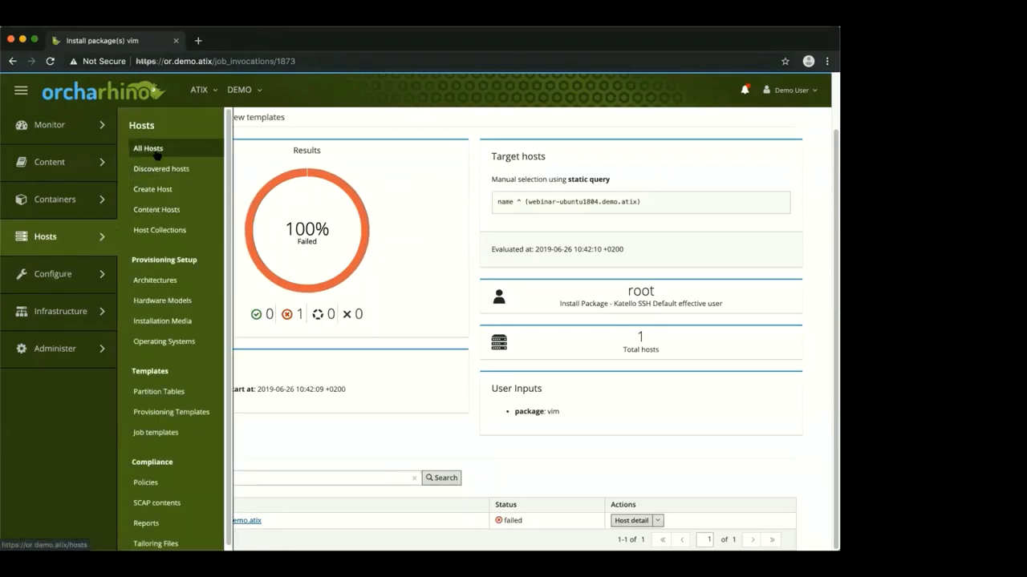
Open webinar-rhel8.demo.atix from All Hosts and choose Schedule Remote Job
left_click(148, 148)
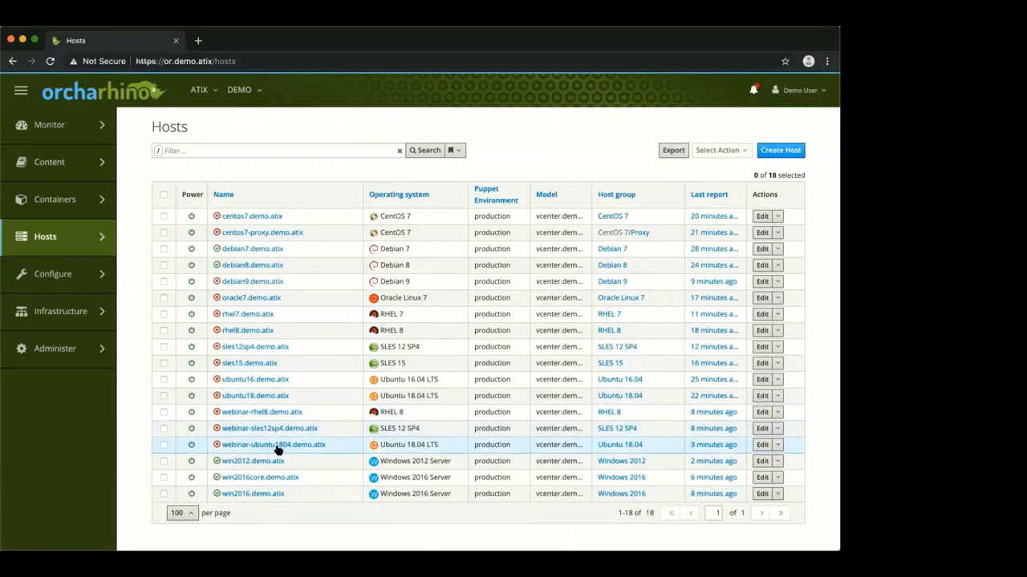
left_click(260, 413)
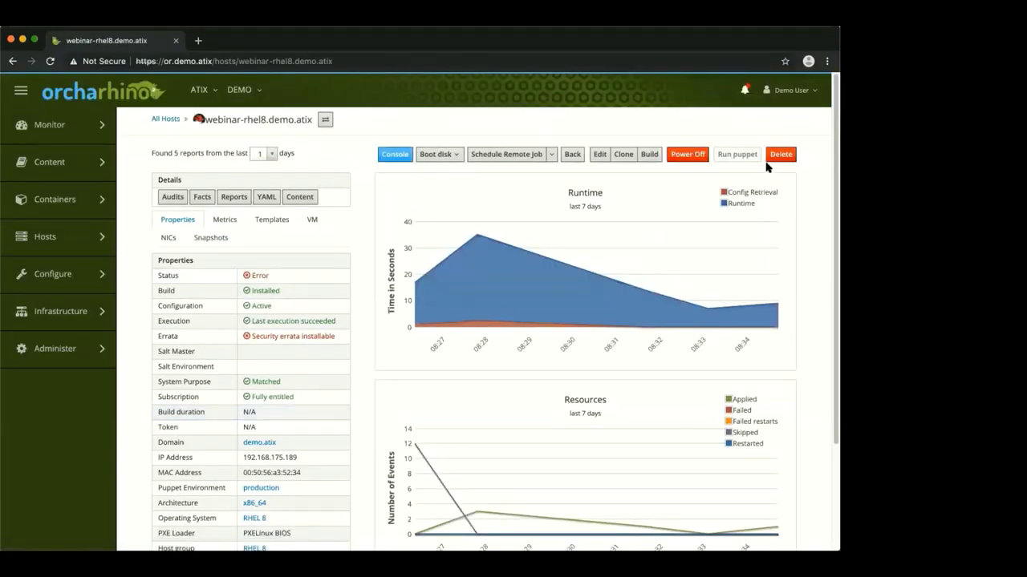
left_click(523, 158)
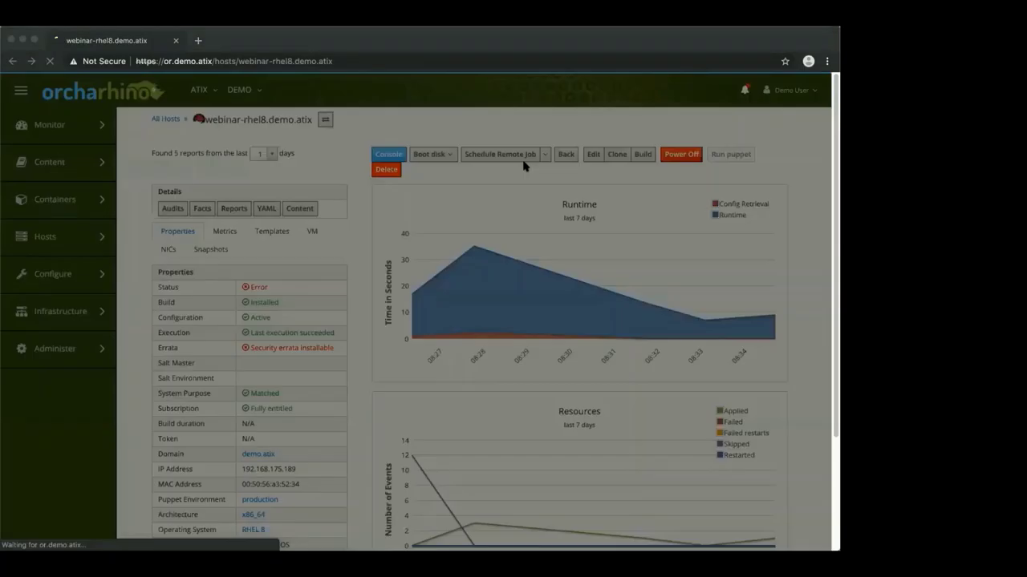
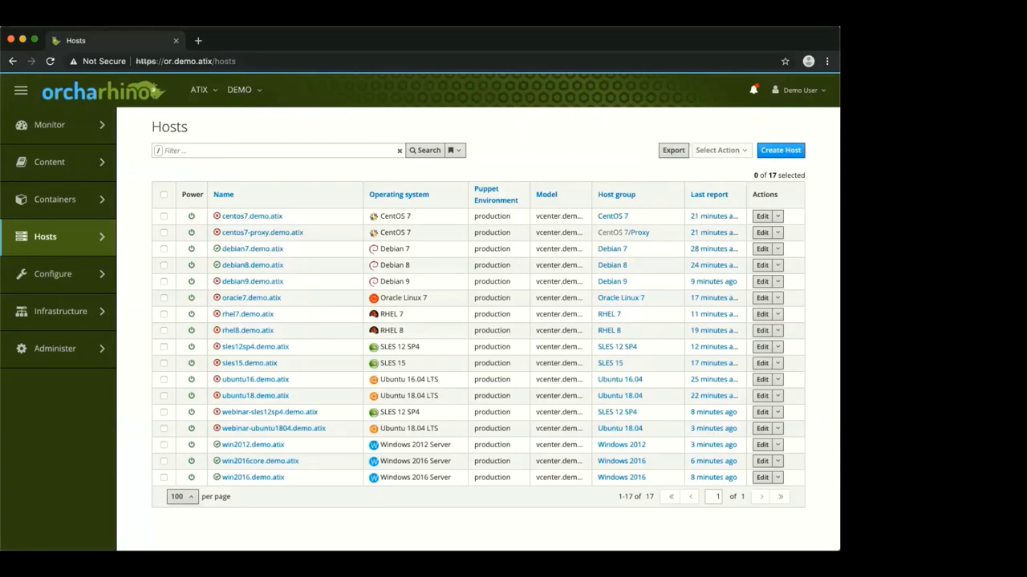
Open the details page of host webinar-sles12sp4.demo.atix from the All Hosts list
mouse_move(60, 311)
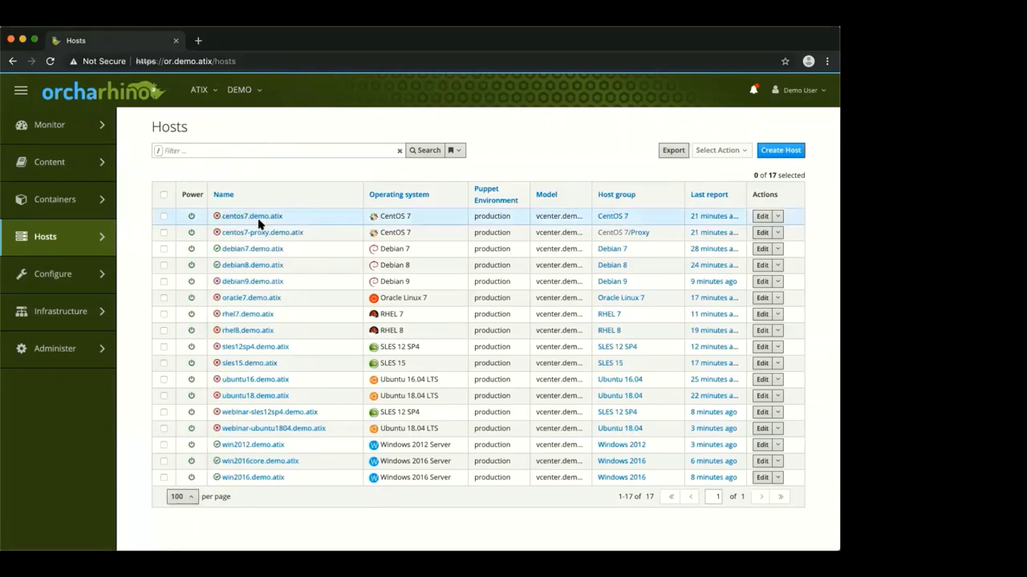
left_click(254, 413)
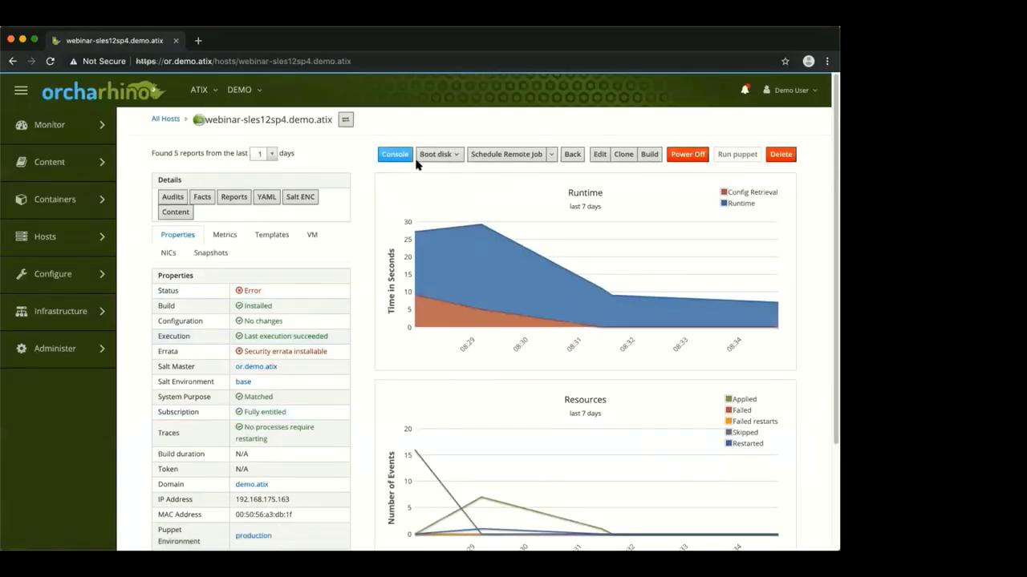
Launch the VMRC remote console for webinar-sles12sp4 from its host page
left_click(394, 160)
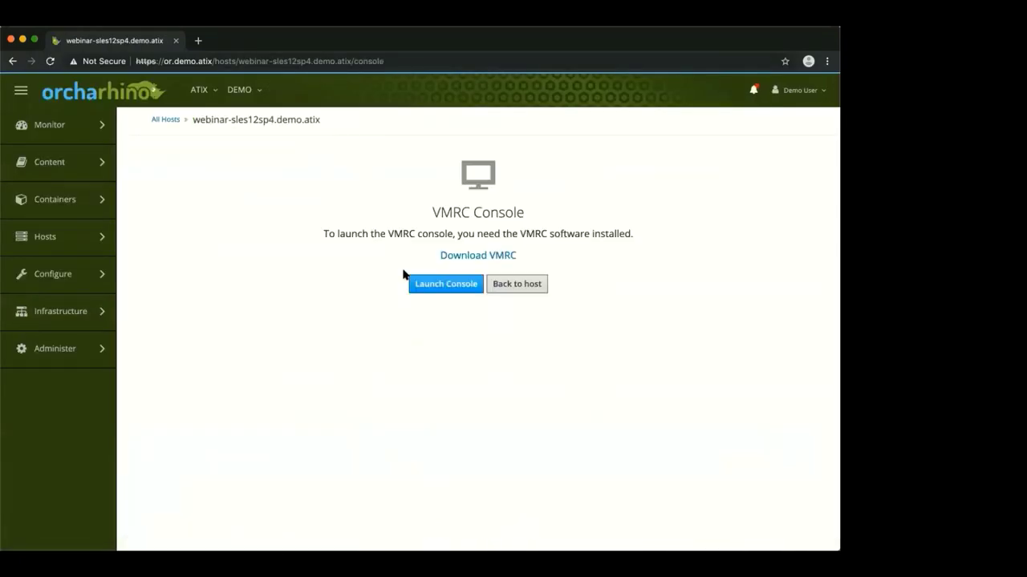
left_click(440, 287)
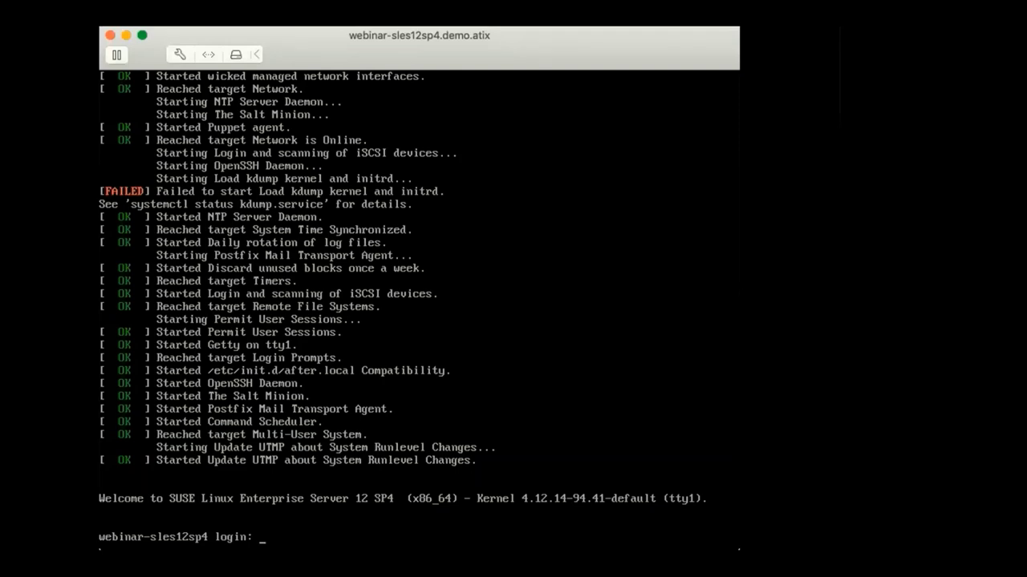
Log in to the SLES console as root
left_click(444, 319)
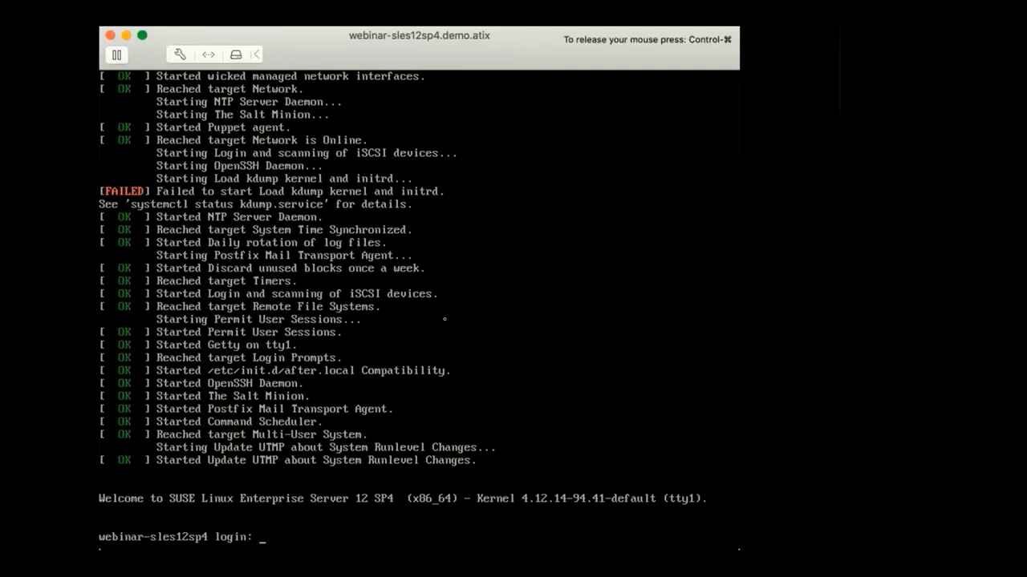
type("root")
key("Return")
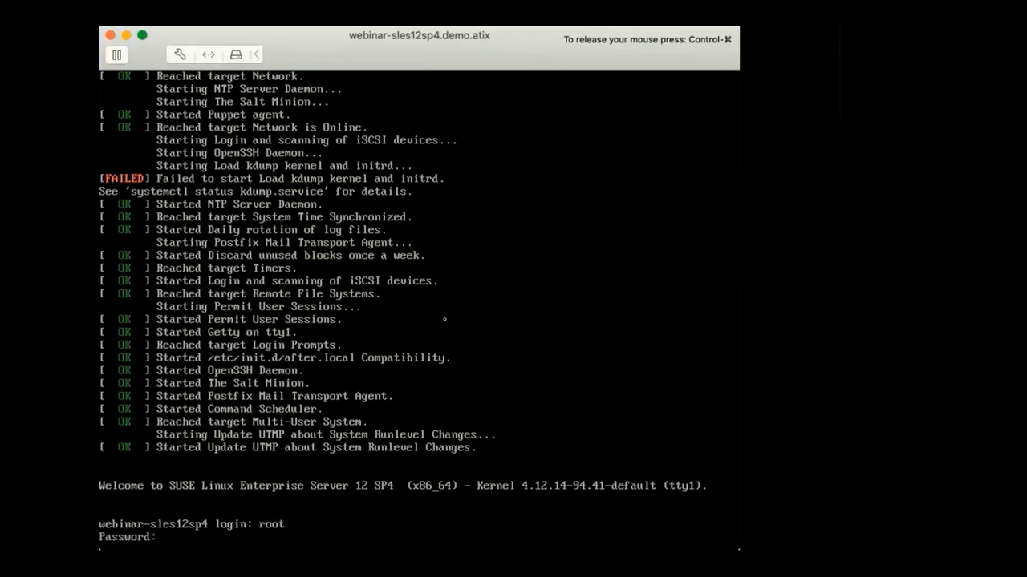
key("Return")
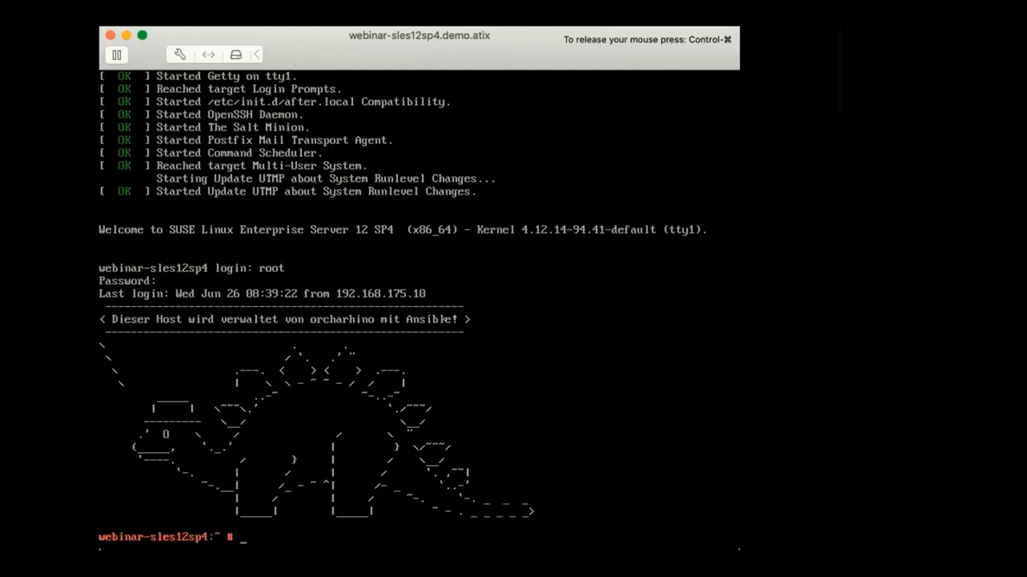
Run 'zypper lr' to list the host's configured repositories
type("yzpper")
key("BackSpace")
key("BackSpace")
key("BackSpace")
key("BackSpace")
key("BackSpace")
key("BackSpace")
key("BackSpace")
type("zypper lr")
key("Return")
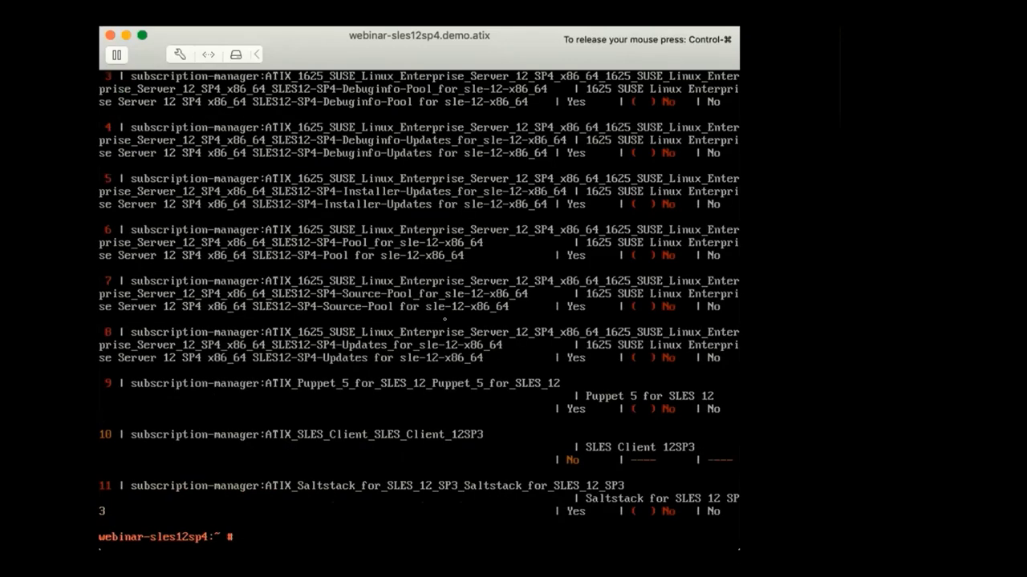
Log out with 'exit' and release the mouse from the console with Control-Command
type("exit")
key("Return")
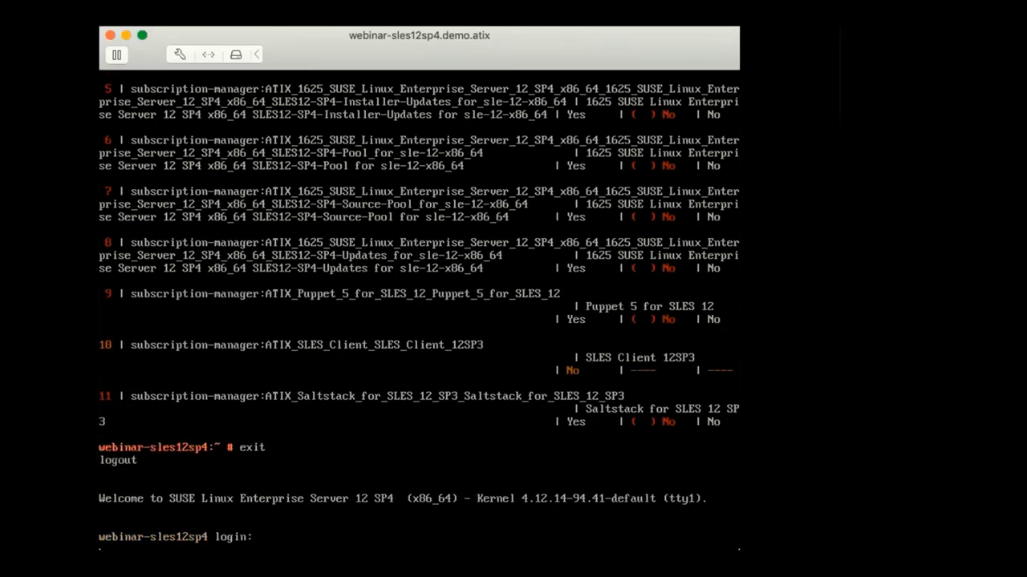
key("ctrl+super")
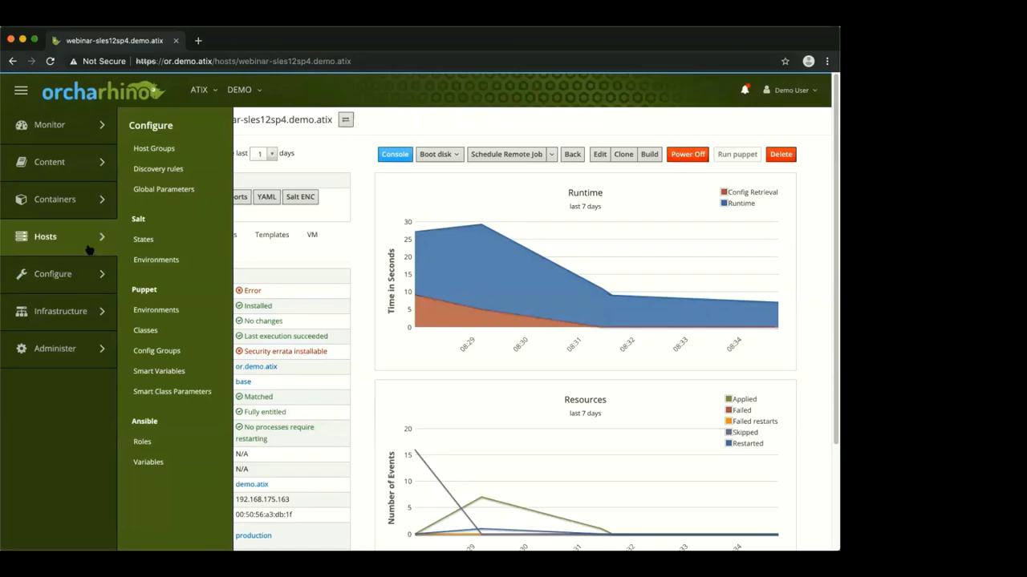
Go to Configure > Ansible > Roles to view the imported roles like geerlingguy.apache
mouse_move(86, 250)
mouse_move(83, 279)
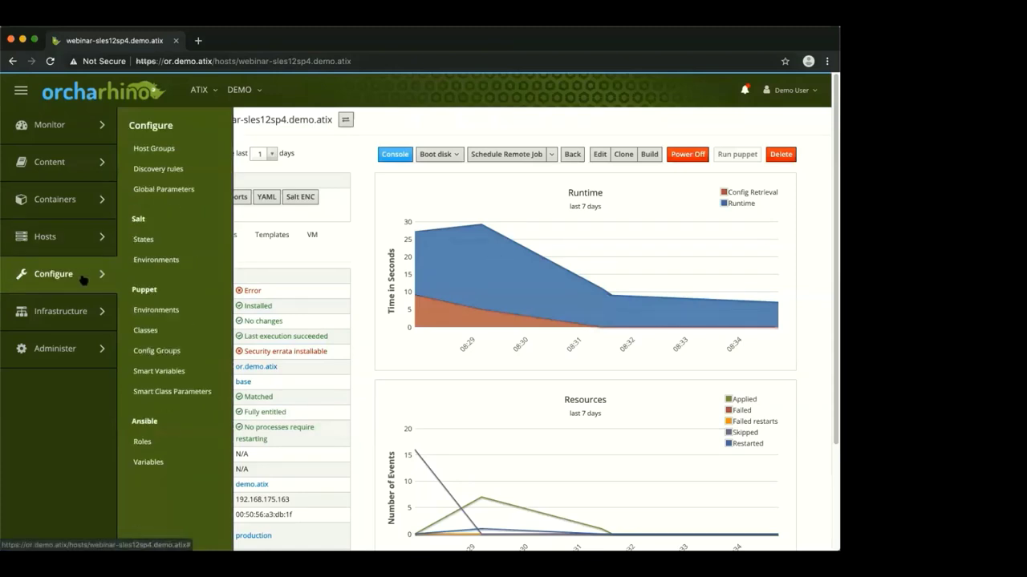
left_click(161, 445)
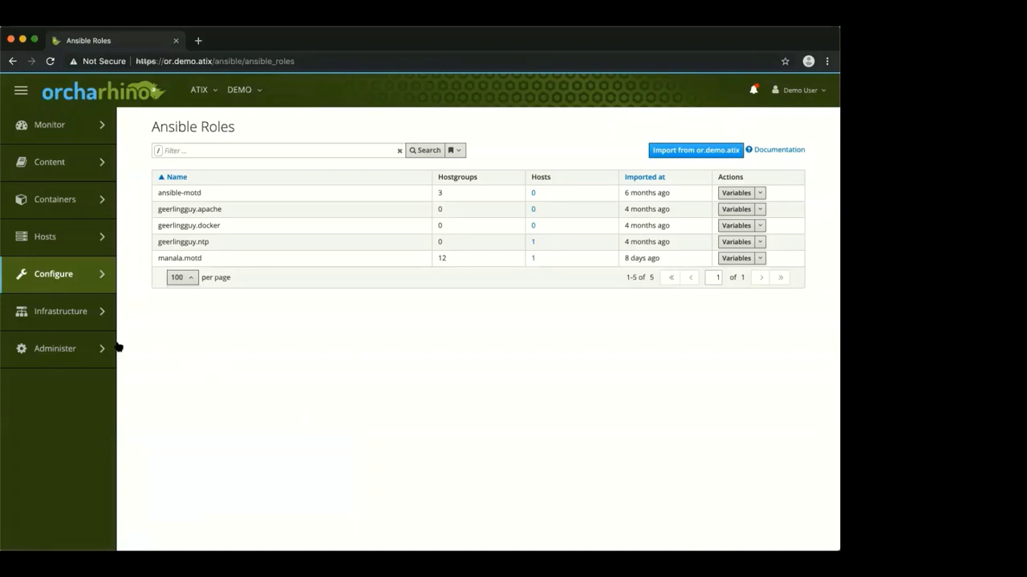
View Administer > User Groups, then switch to the Administer > Users list
mouse_move(86, 323)
mouse_move(80, 346)
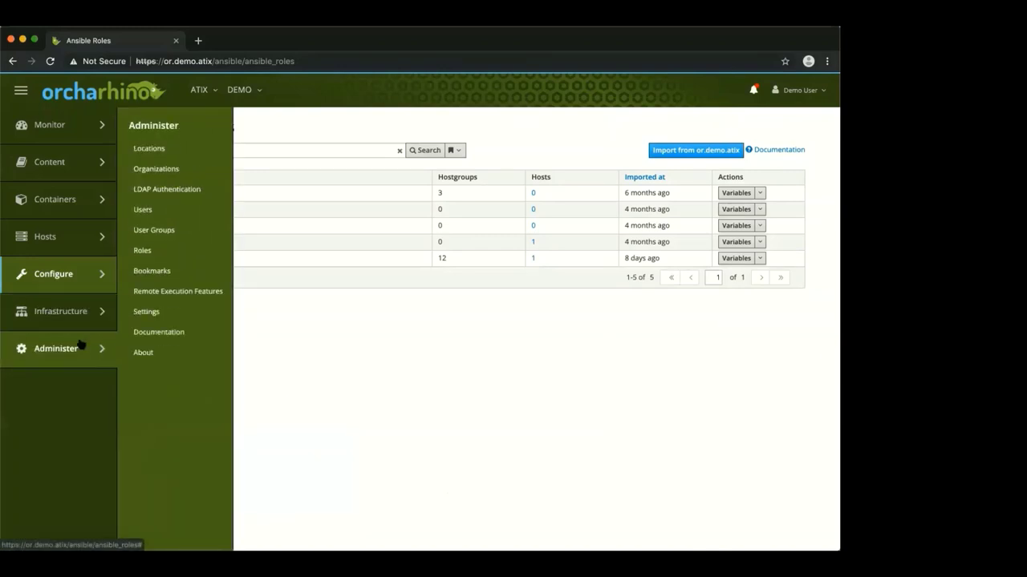
left_click(162, 230)
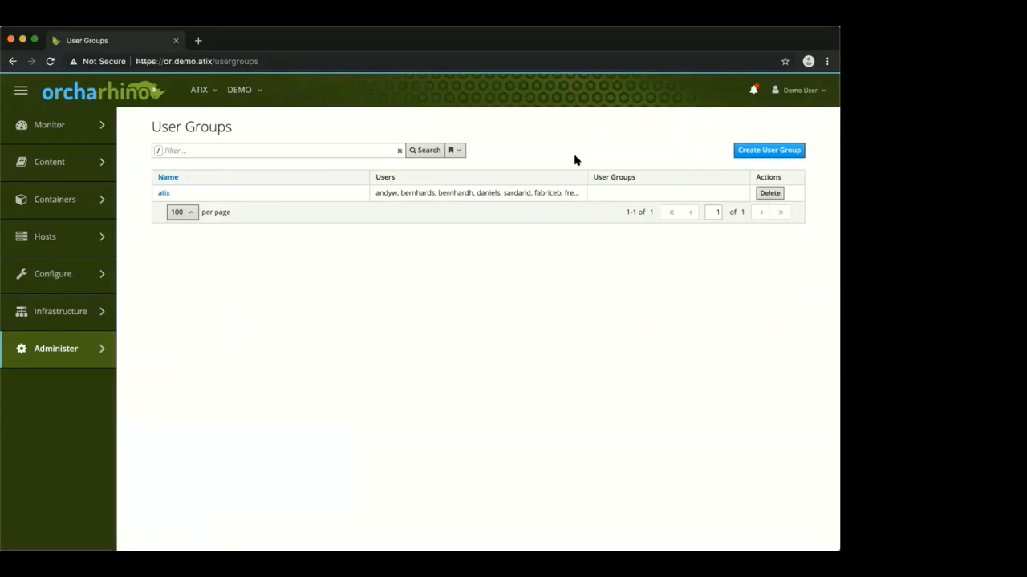
mouse_move(73, 346)
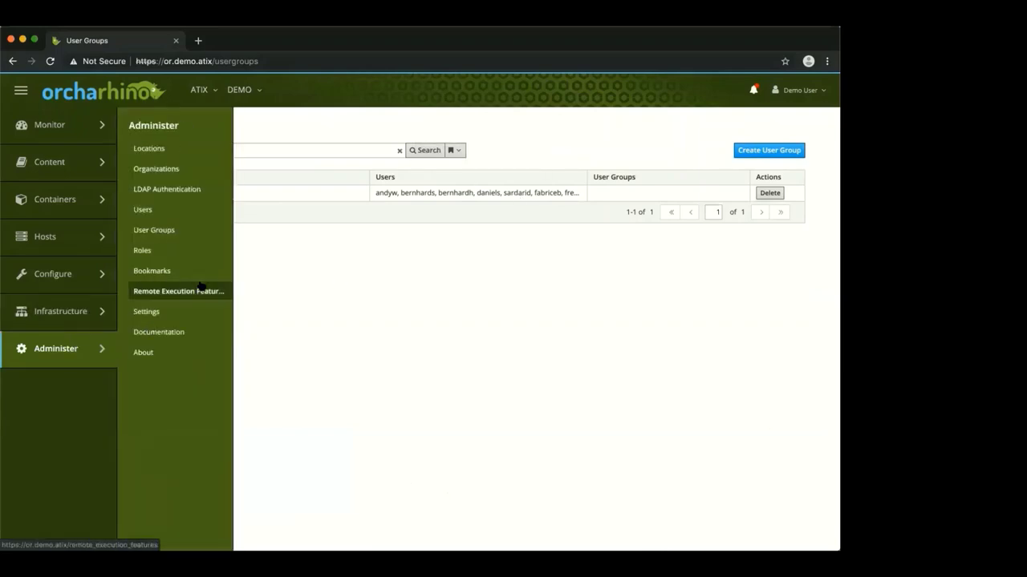
left_click(160, 211)
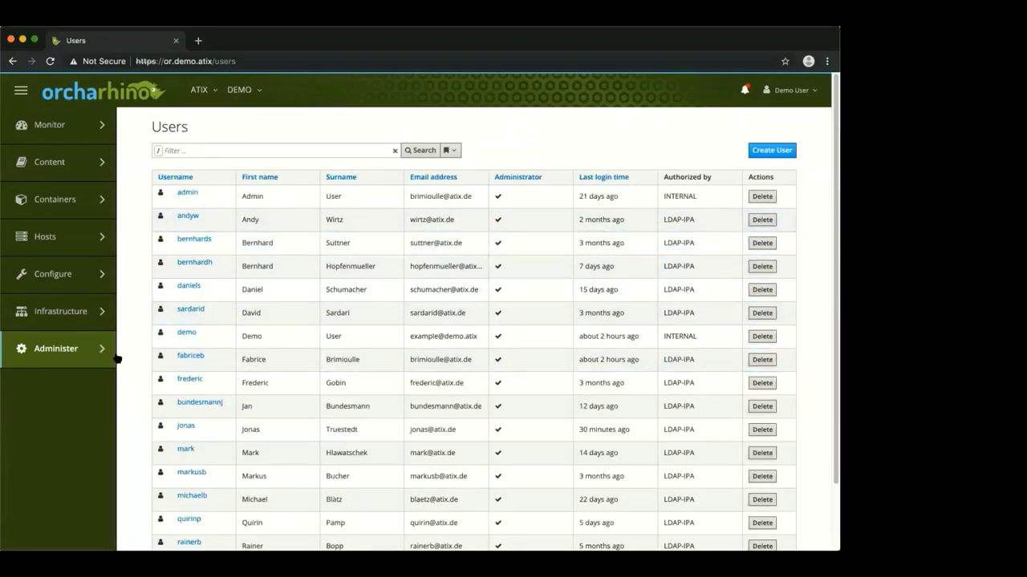
Go to the Administer > User Groups list
mouse_move(86, 285)
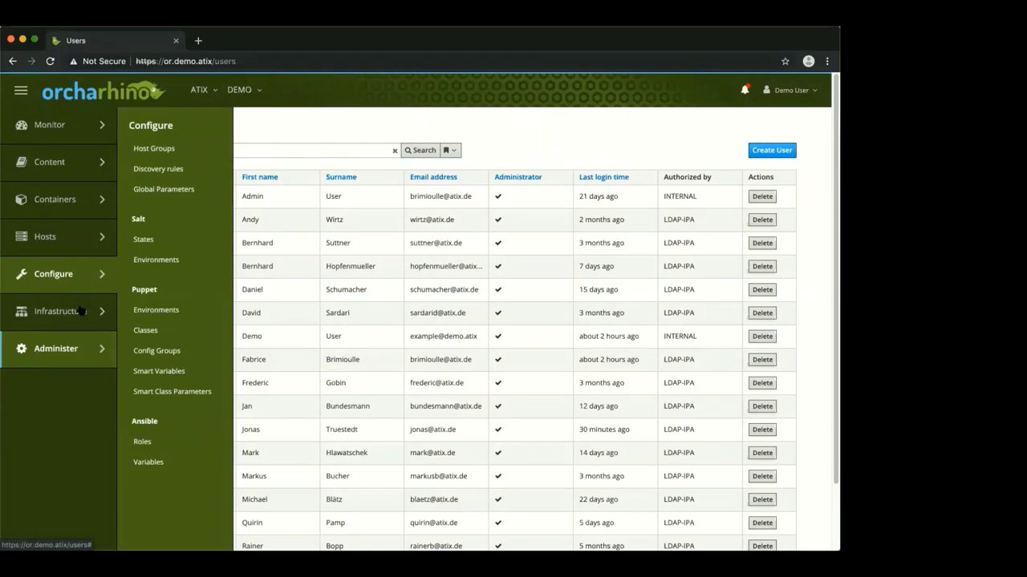
mouse_move(112, 352)
left_click(166, 232)
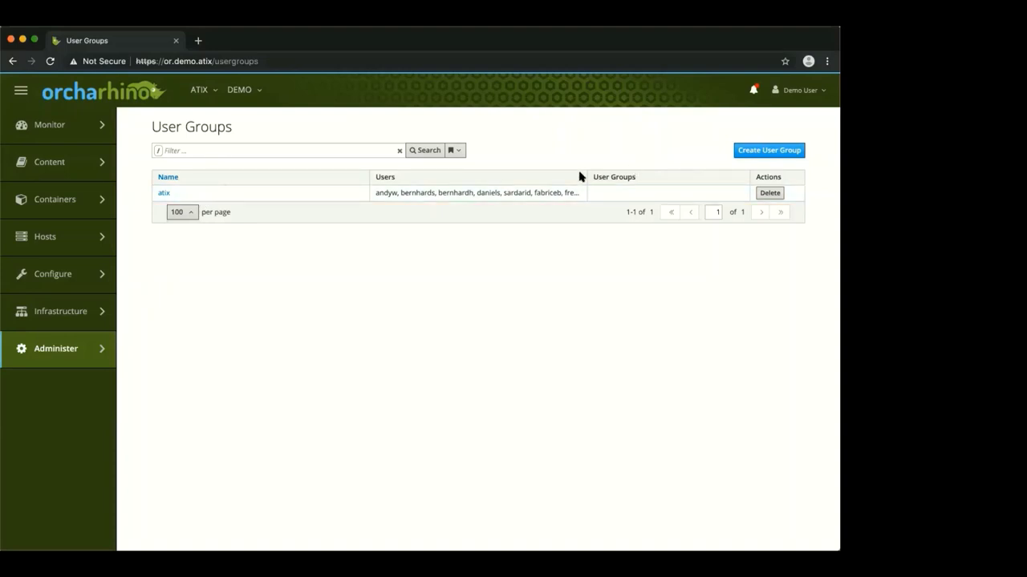
Open the atix group to review its members, then go back to the list
left_click(164, 196)
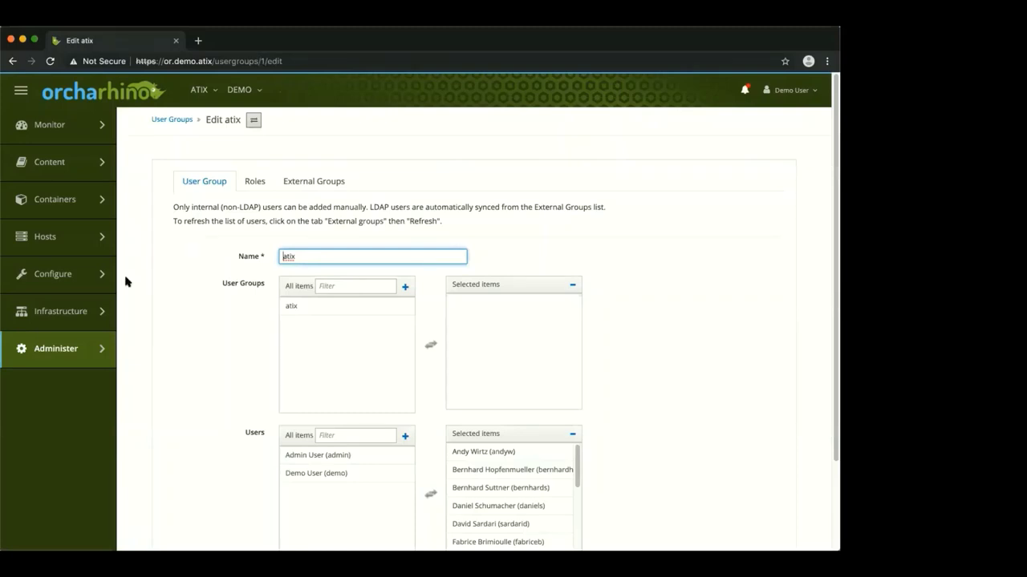
mouse_move(56, 262)
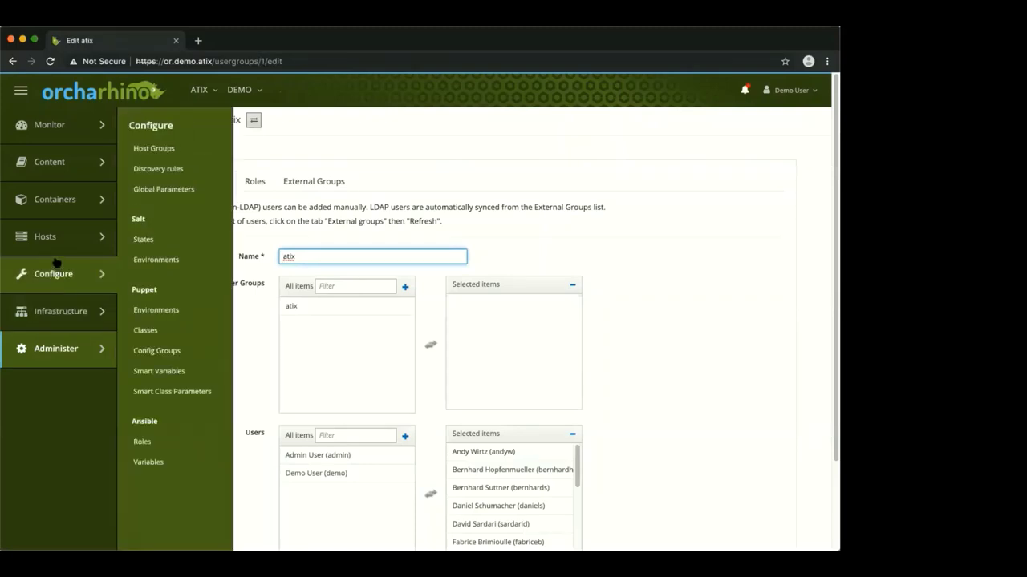
left_click(14, 63)
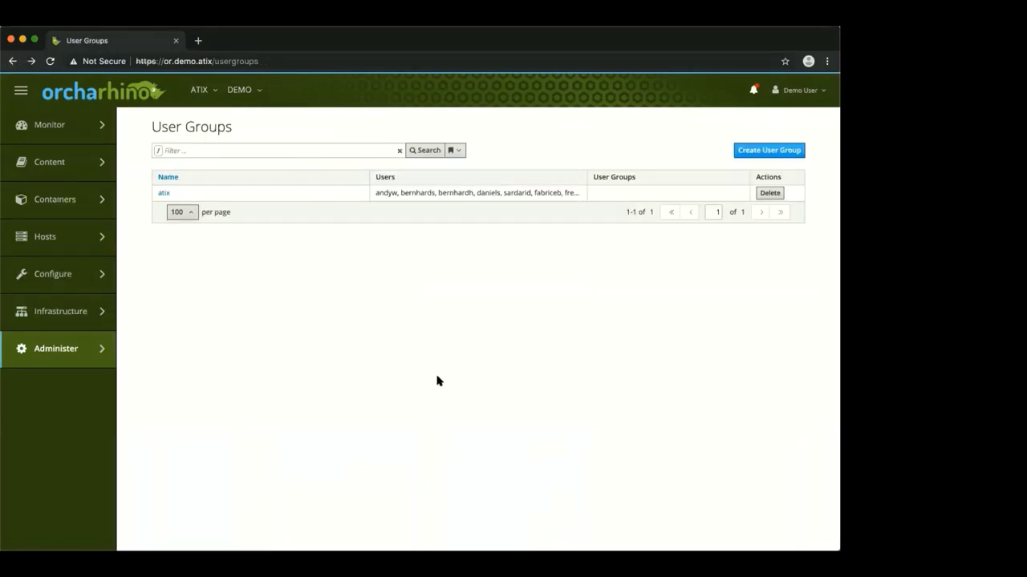